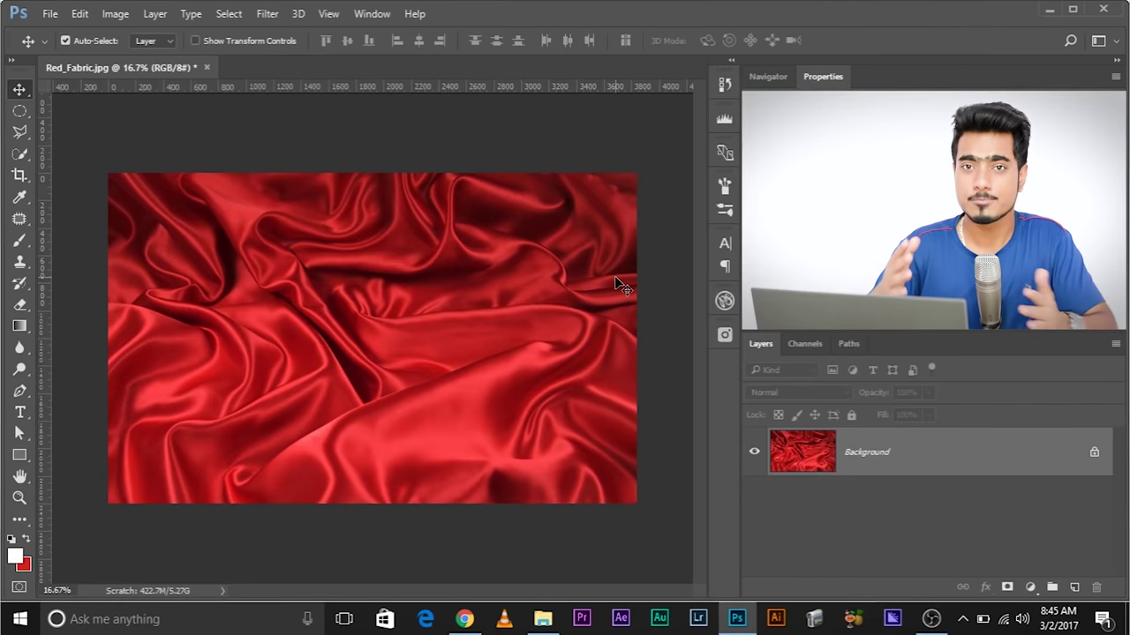
Step: Examine the fine weave texture of the red fabric up close and at overview size
key(ctrl+plus)
key(ctrl+plus)
key(ctrl+plus)
key(ctrl+plus)
key(ctrl+plus)
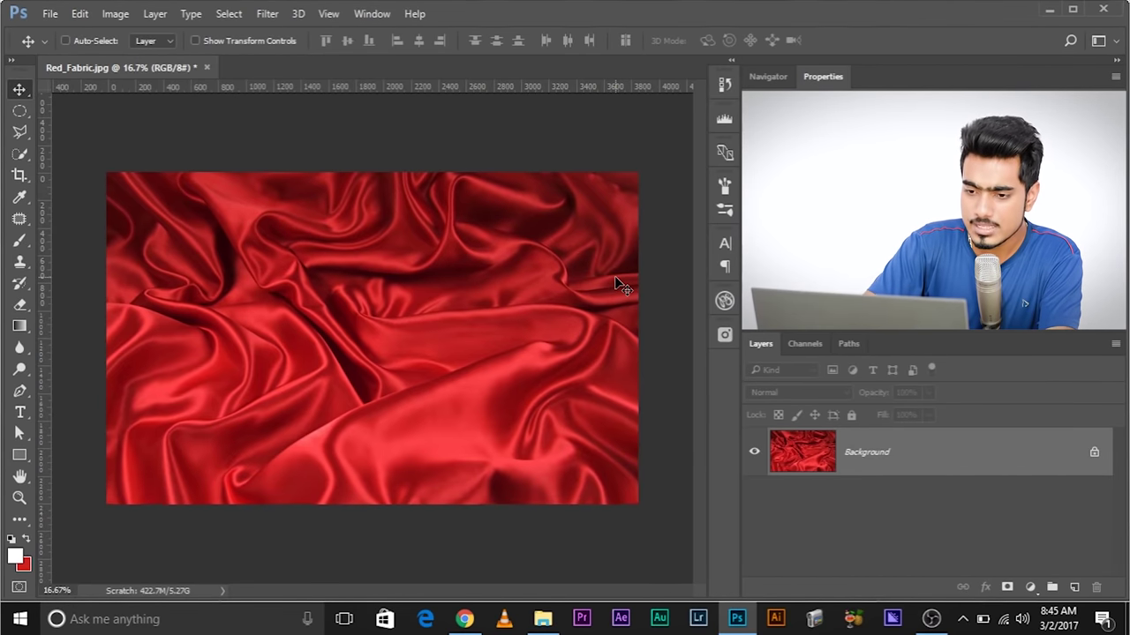
key(ctrl+plus)
key(ctrl+plus)
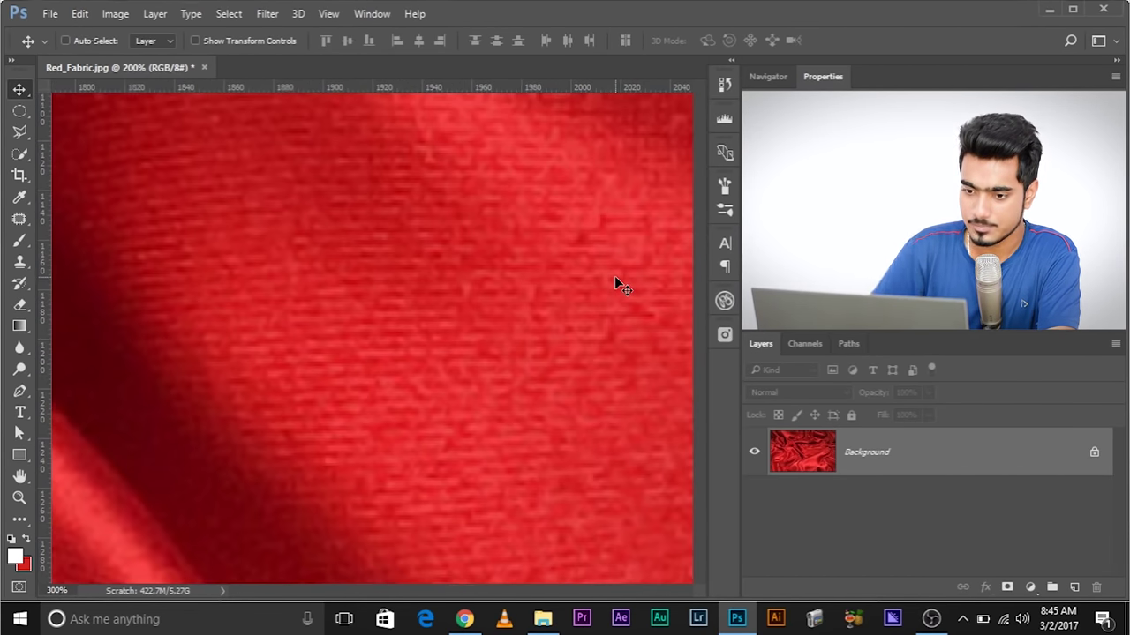
key(ctrl+minus)
key(ctrl+minus)
key(ctrl+minus)
key(ctrl+minus)
key(ctrl+minus)
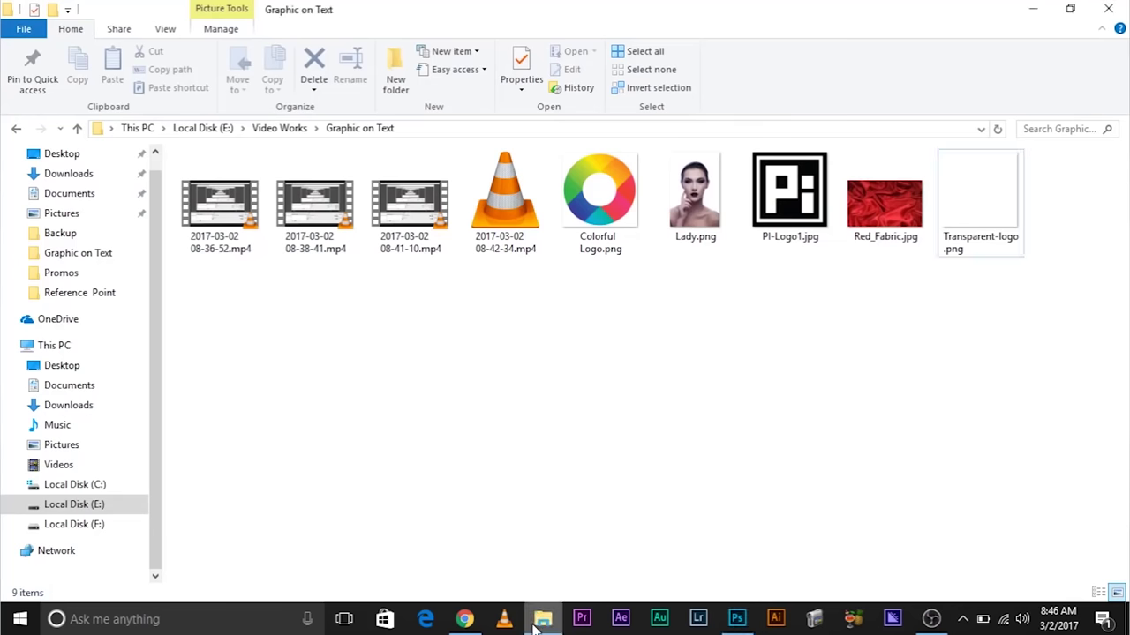
Step: Place Transparent-logo.png into the Red_Fabric document and scale it proportionally from its center to about 224%
drag(994, 185, 382, 288)
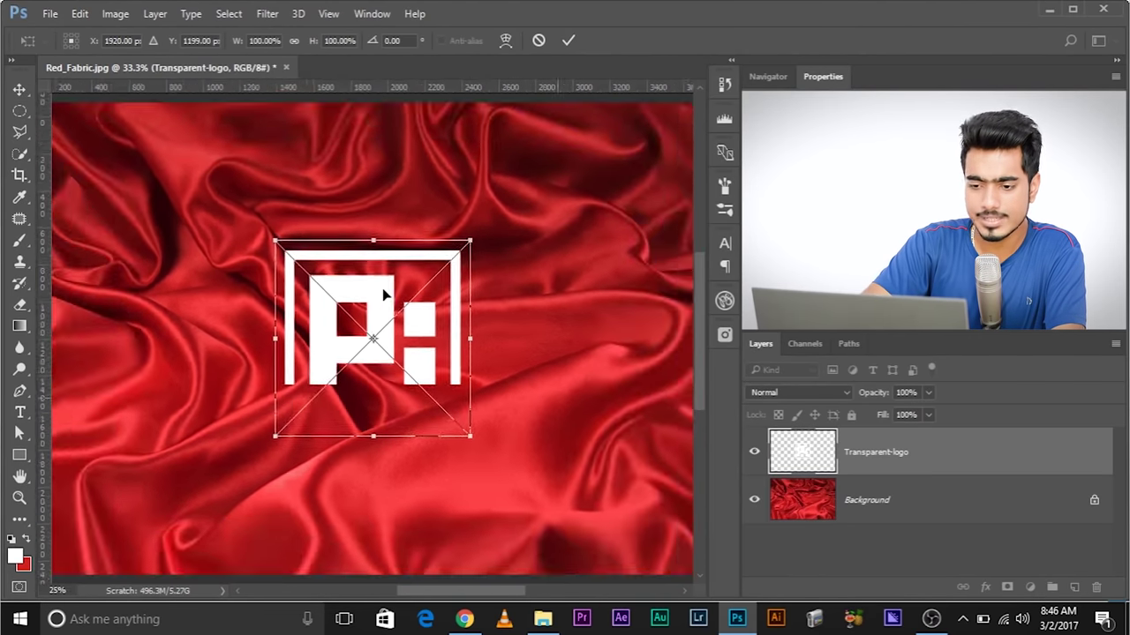
key(ctrl+minus)
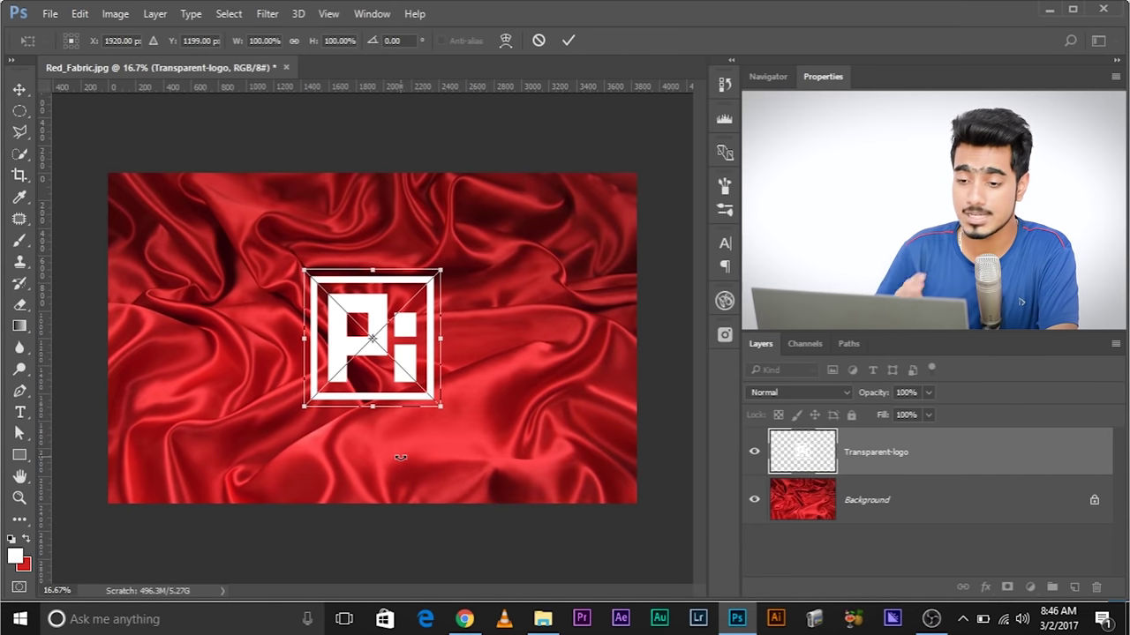
drag(442, 265, 524, 181)
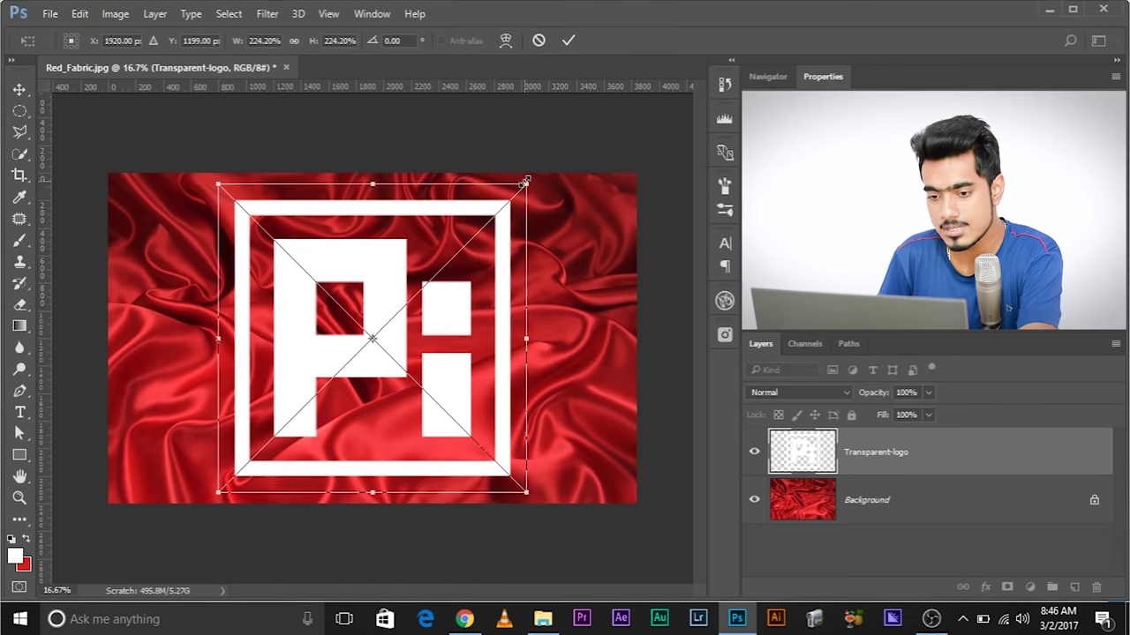
key(Return)
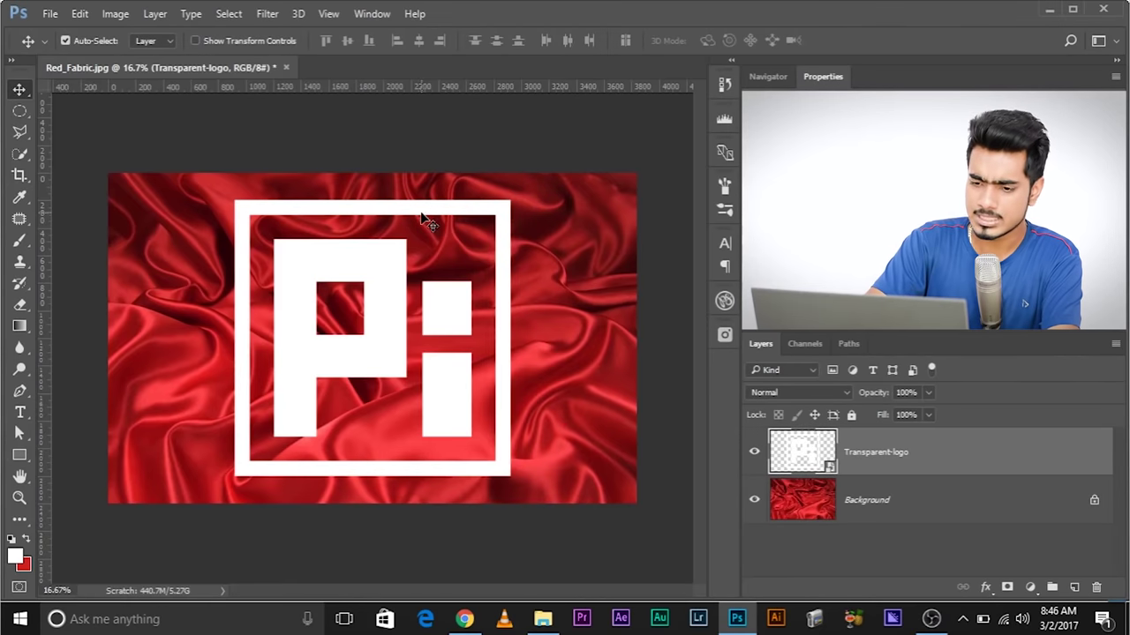
Step: Hide the Transparent-logo layer
key(ctrl+plus)
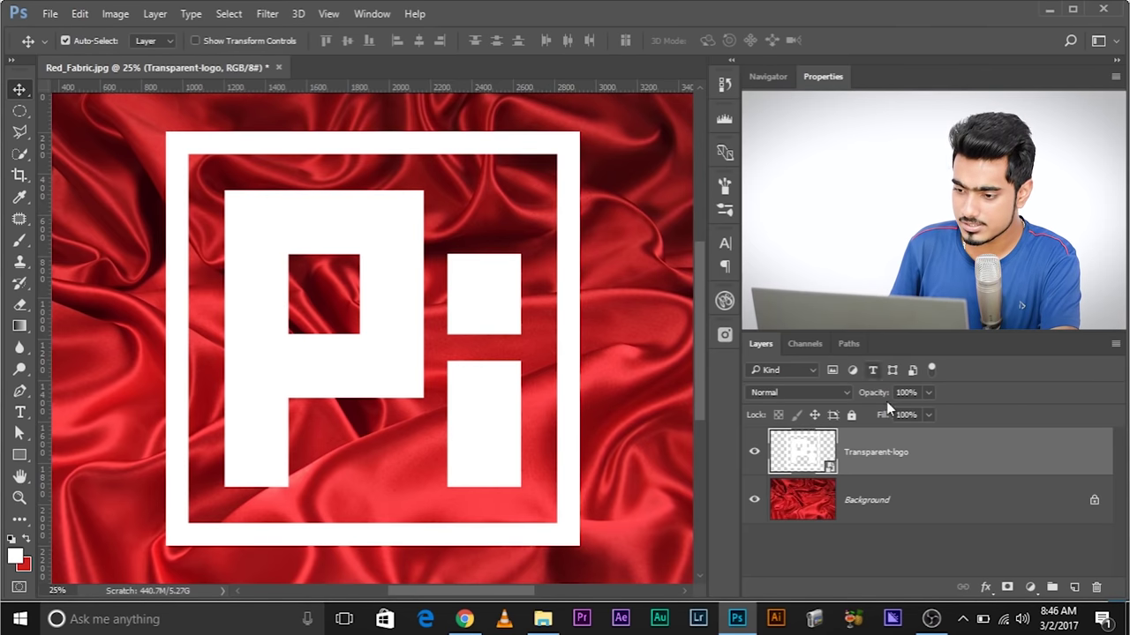
click(753, 453)
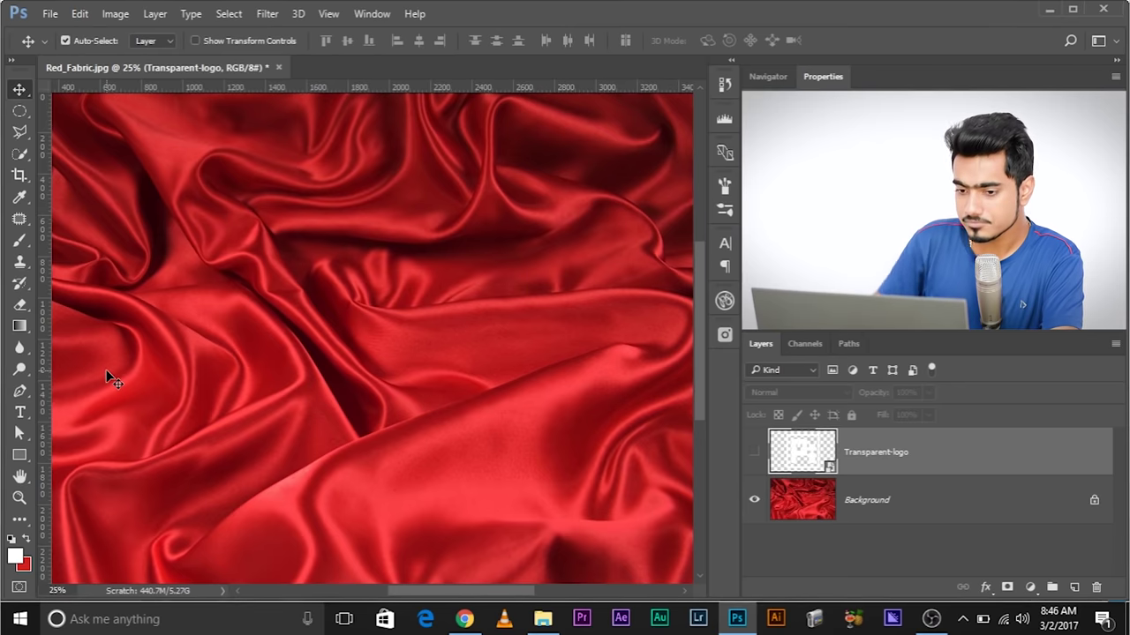
Step: Compare the fabric's large folds with its fine thread texture at different magnifications
key(ctrl+plus)
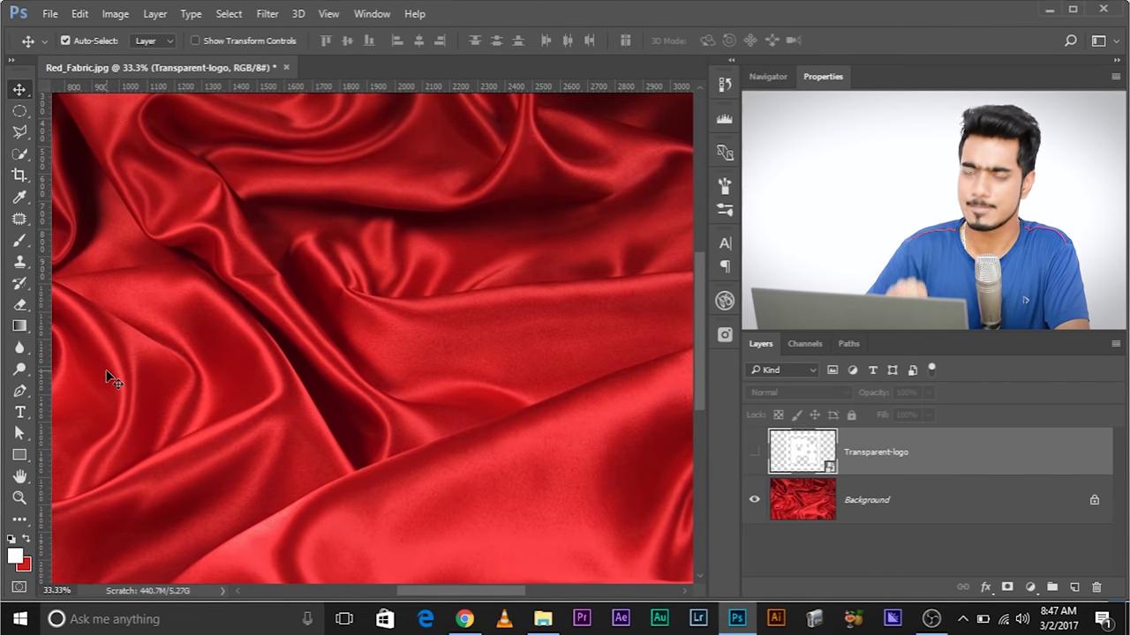
key(ctrl+plus)
key(ctrl+plus)
key(ctrl+plus)
key(ctrl+plus)
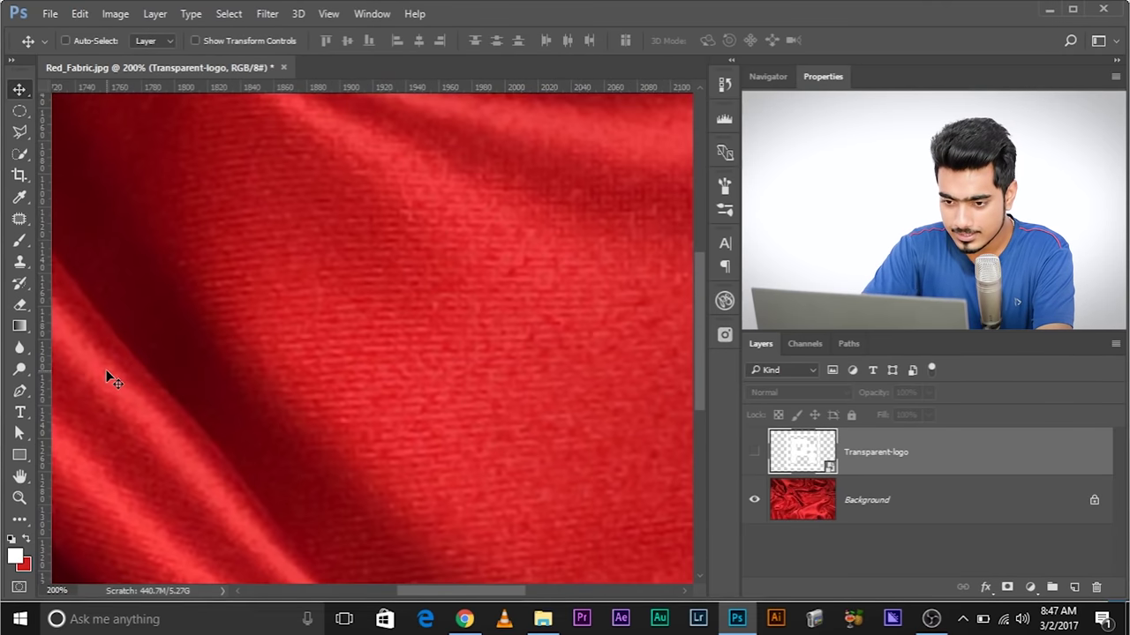
key(ctrl+plus)
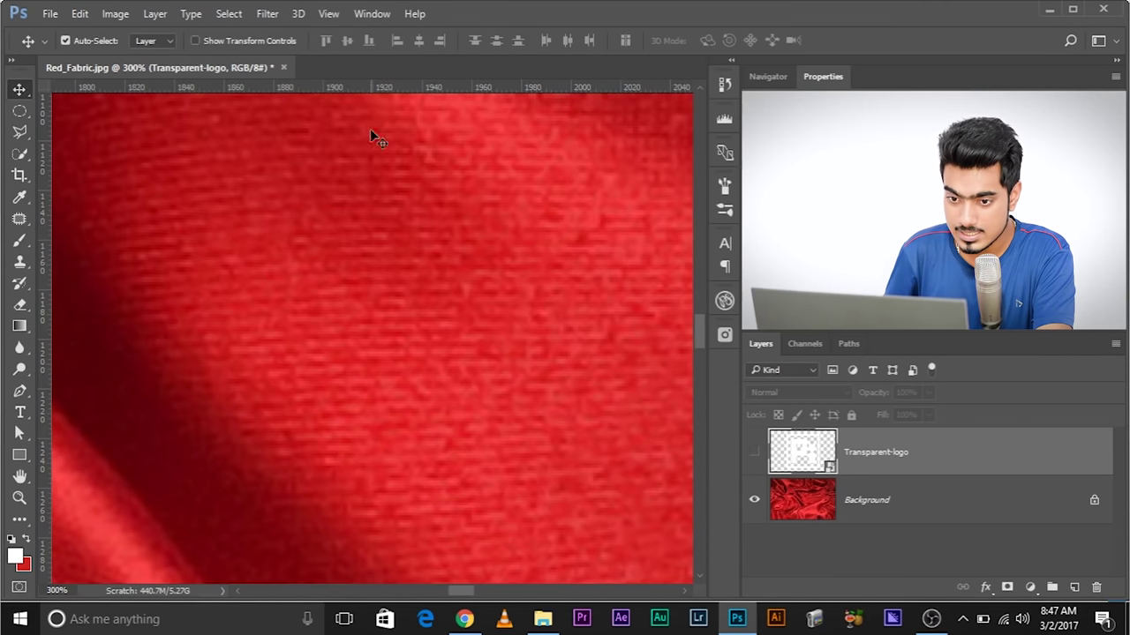
key(ctrl+minus)
key(ctrl+minus)
key(ctrl+minus)
key(ctrl+minus)
key(ctrl+minus)
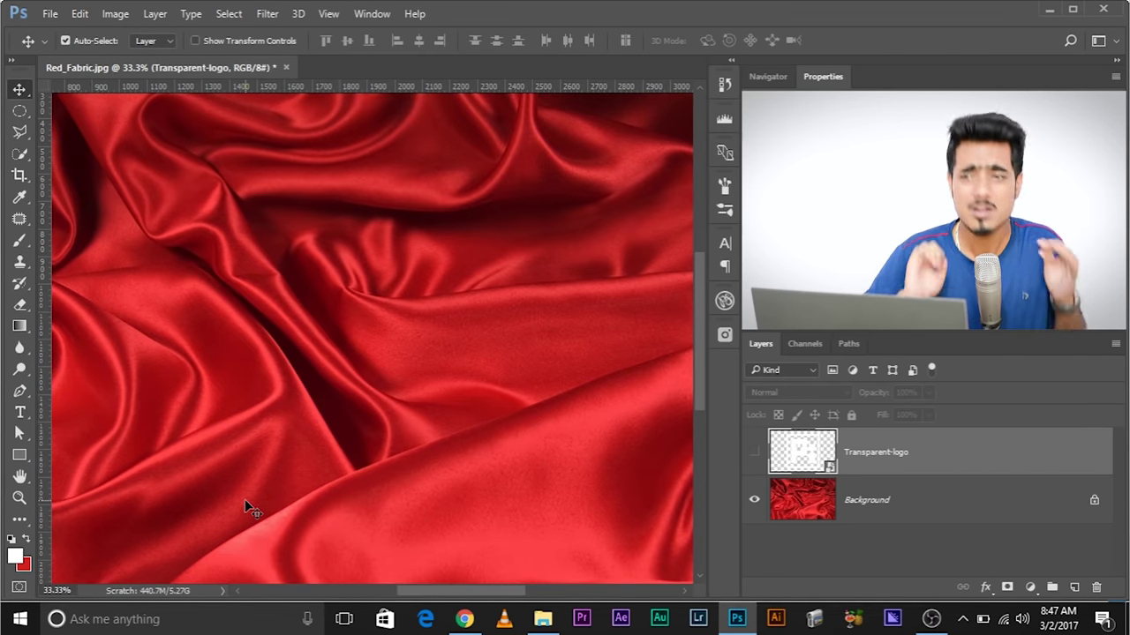
key(ctrl)
key(ctrl+minus)
key(ctrl+minus)
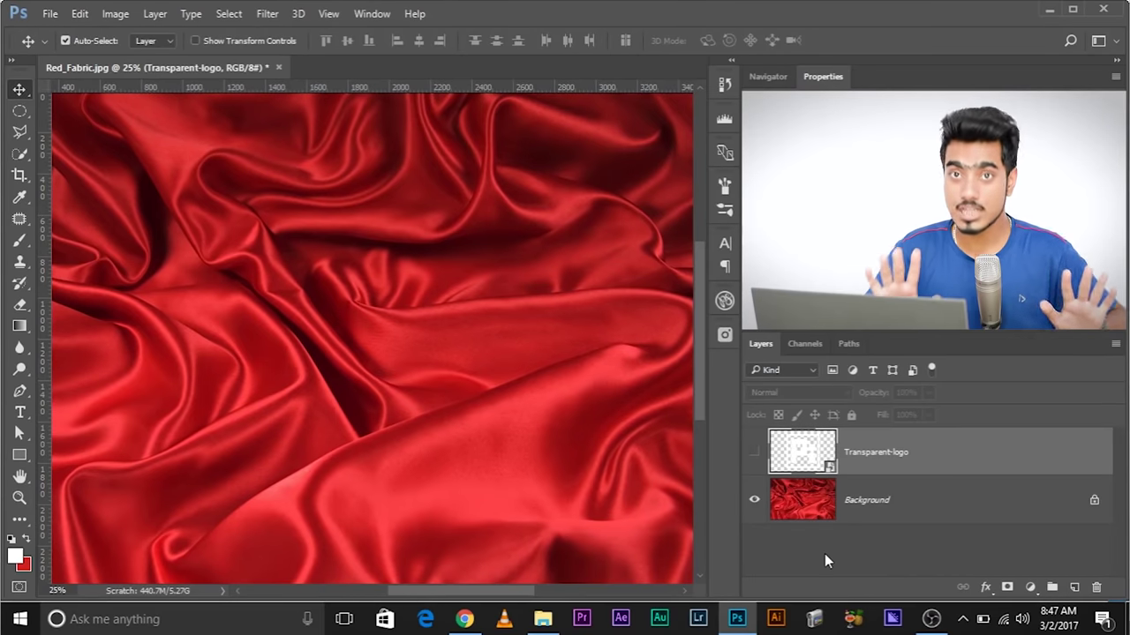
Step: Duplicate the Background layer into a new document named Big Bump
click(883, 507)
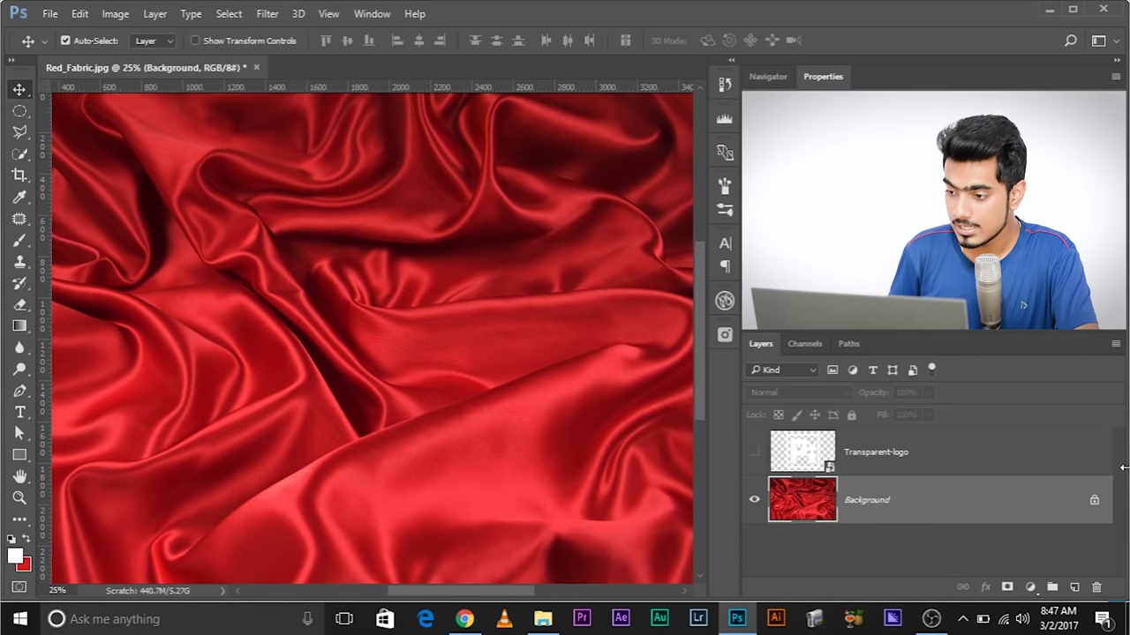
click(1116, 346)
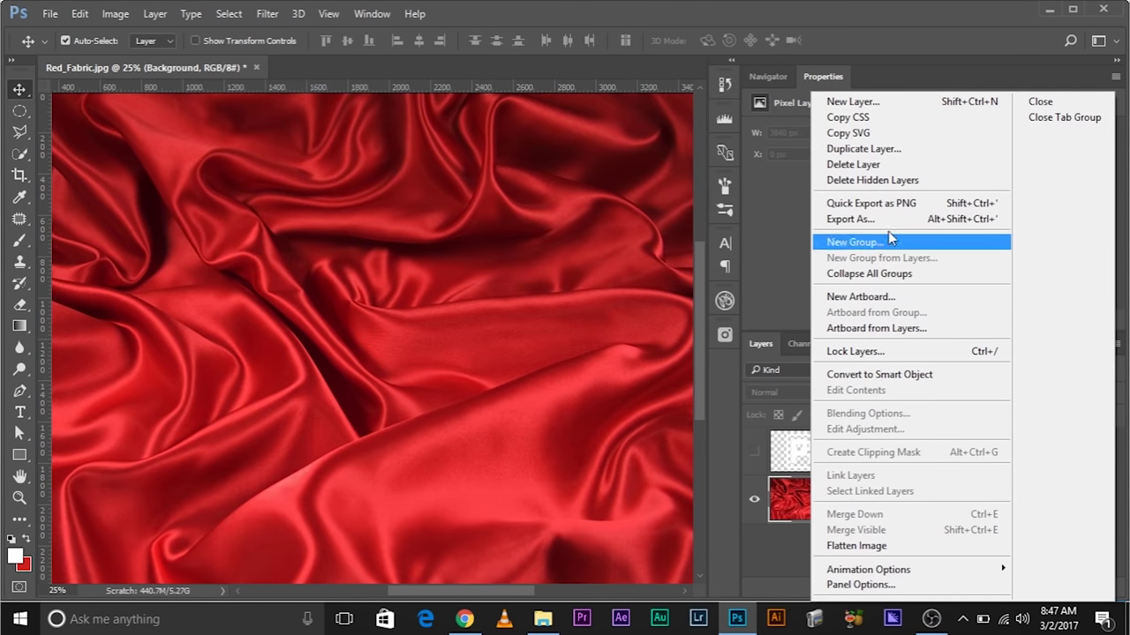
click(883, 152)
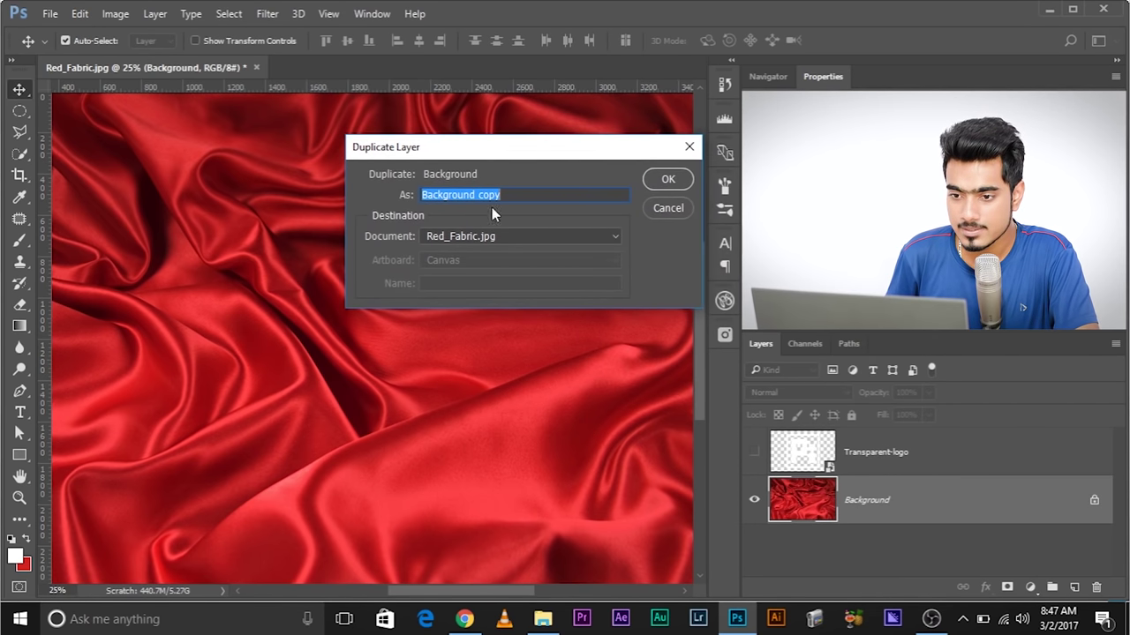
click(519, 235)
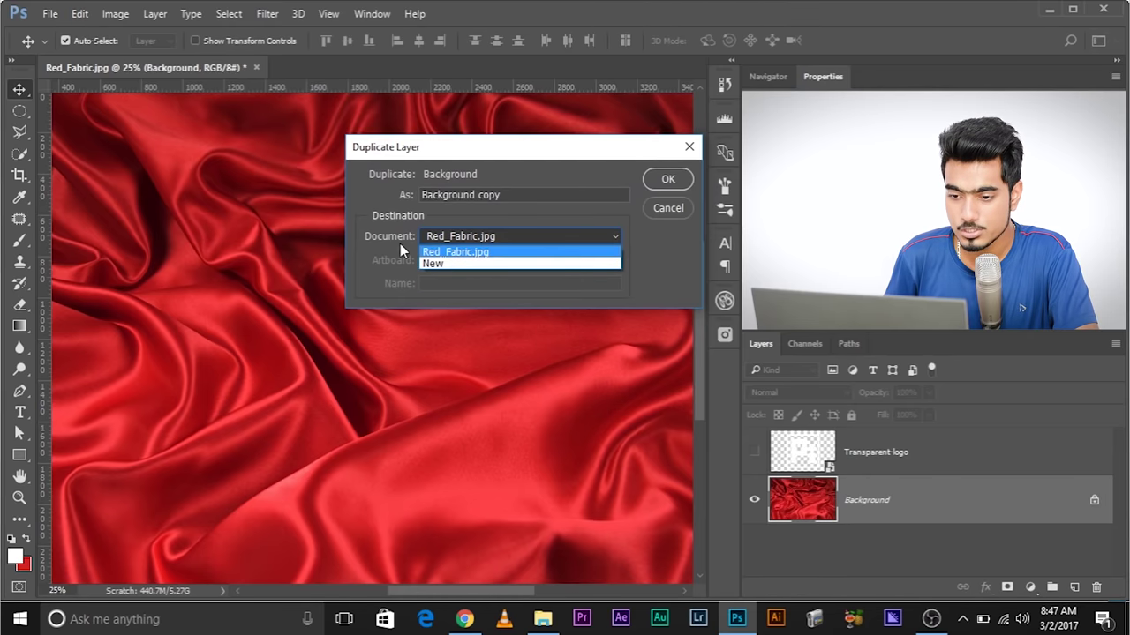
click(448, 265)
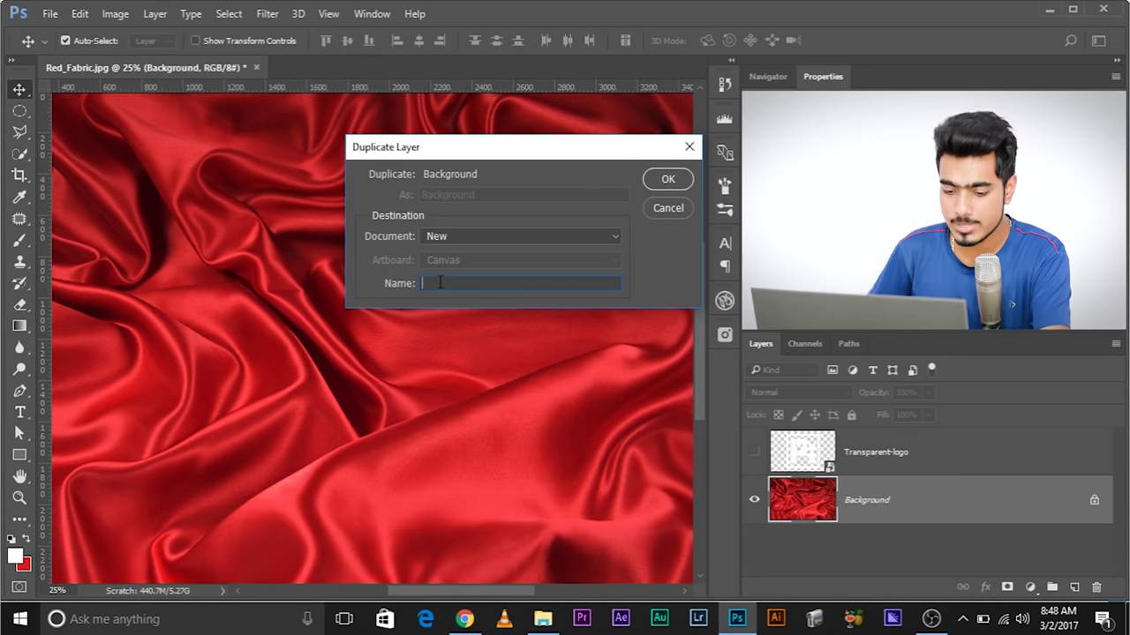
text(B)
text(l)
text(g Bump)
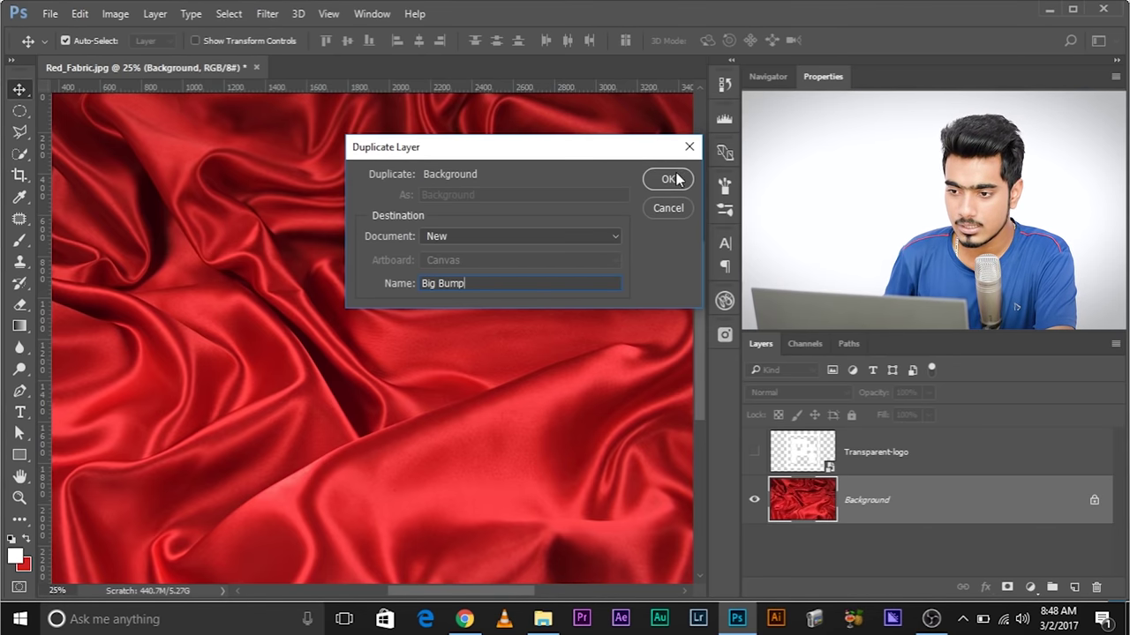
click(668, 179)
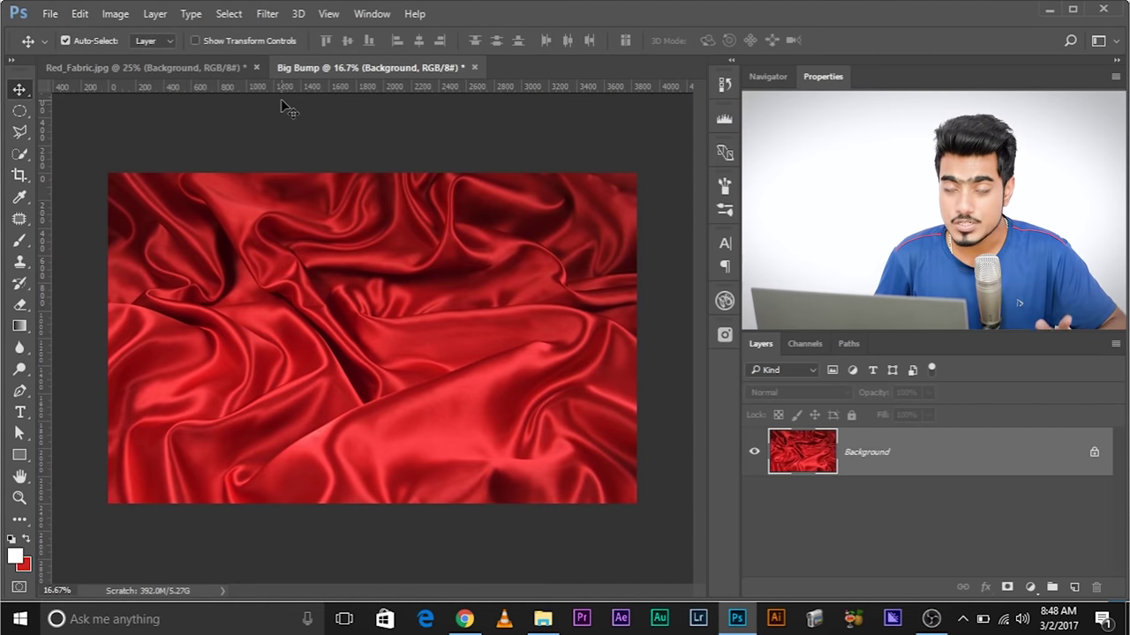
Step: Desaturate the fabric image in the Big Bump document
click(119, 14)
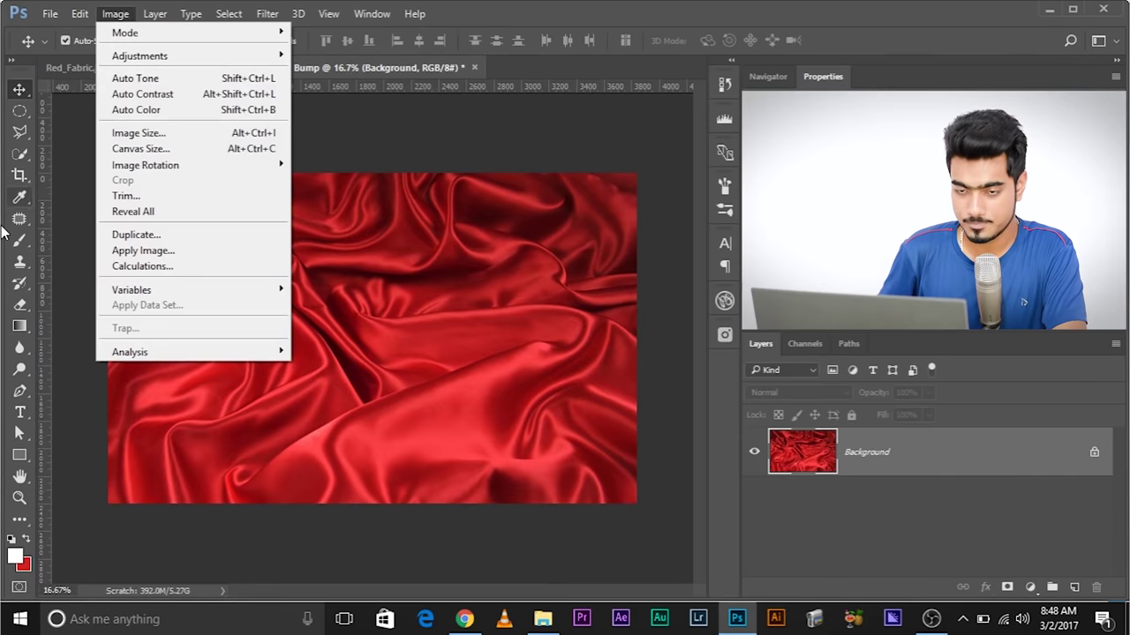
mouse_move(245, 54)
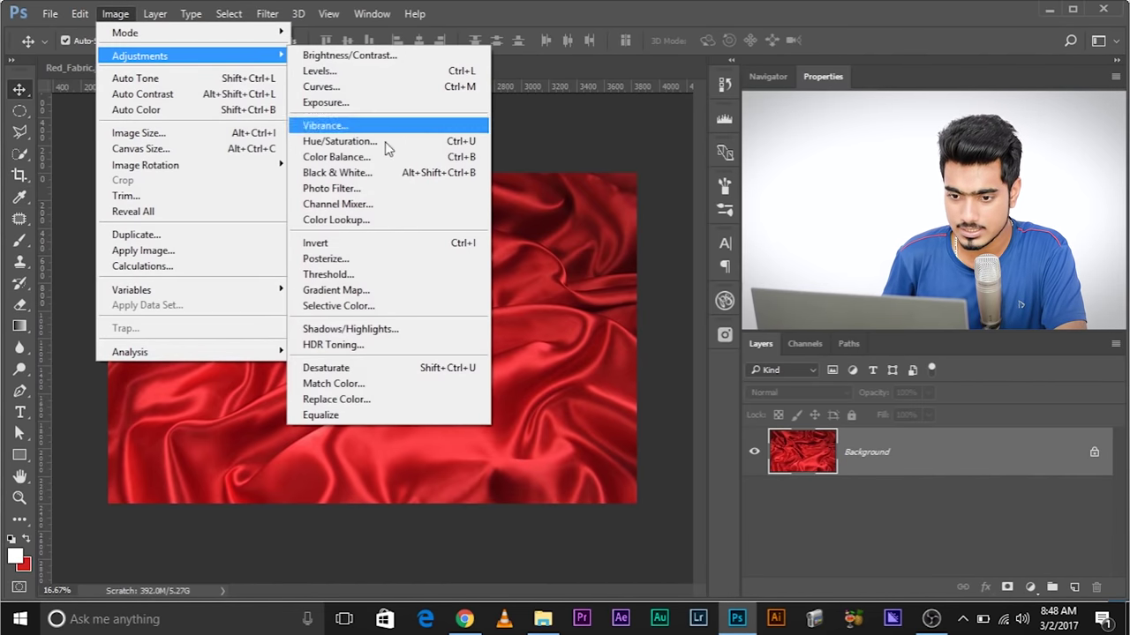
click(418, 374)
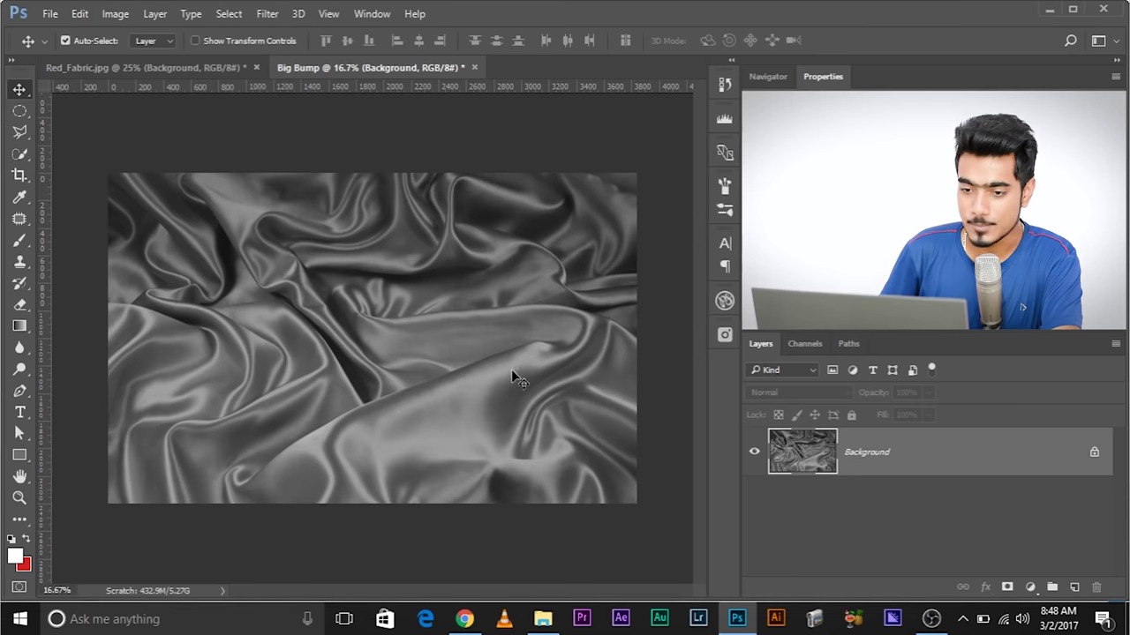
Step: Inspect the folds and fine texture of the desaturated fabric up close
key(ctrl+plus)
key(ctrl+plus)
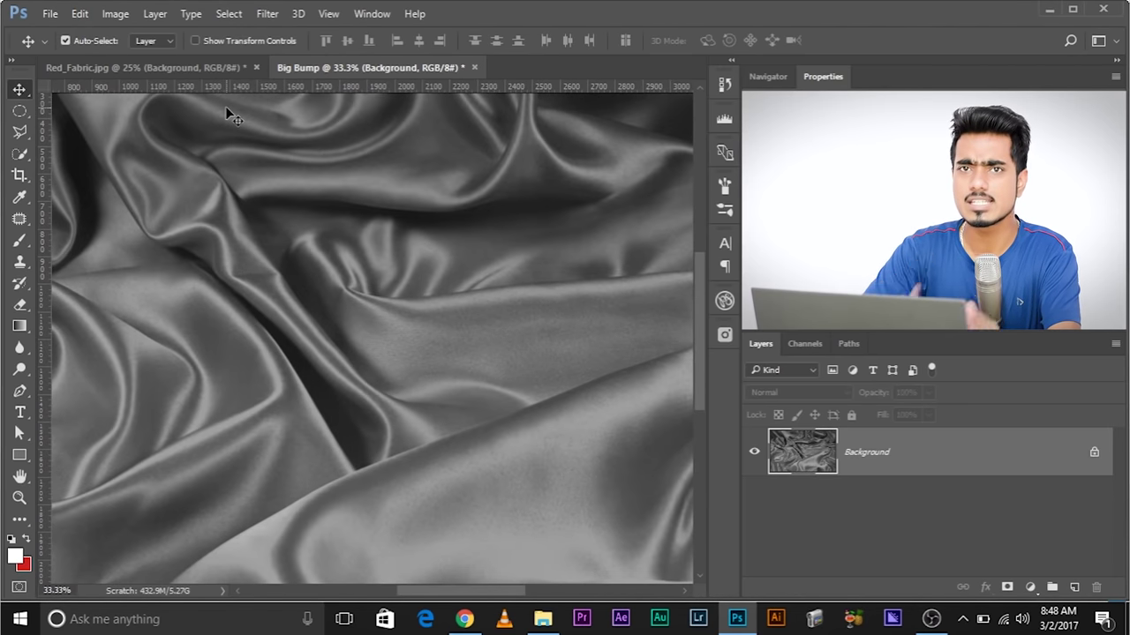
key(ctrl+plus)
key(ctrl+plus)
key(ctrl+plus)
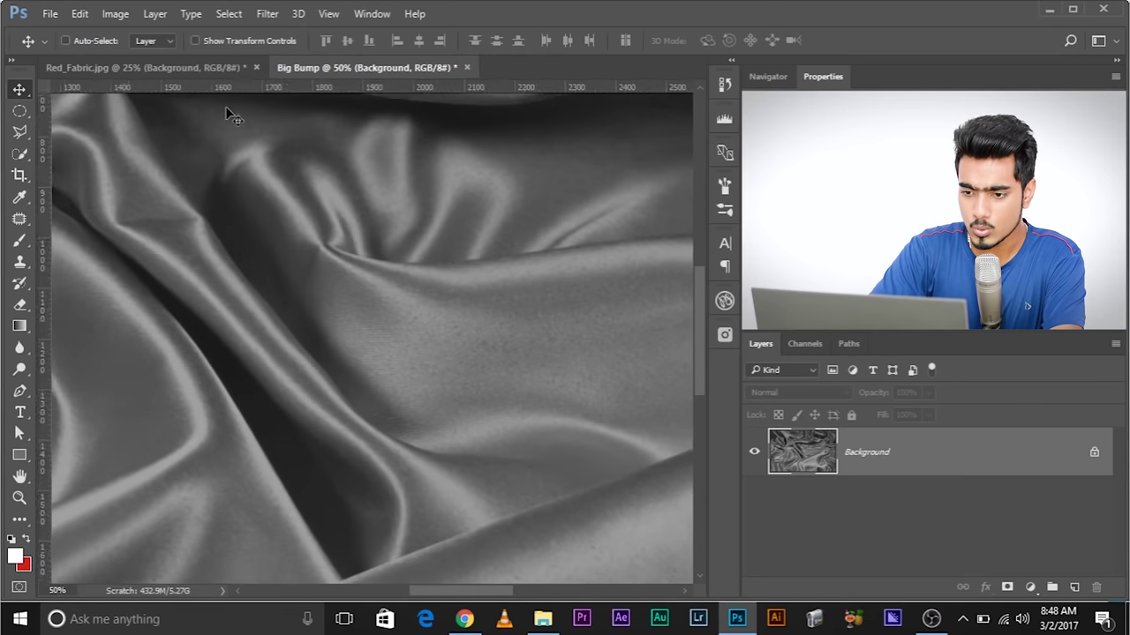
key(ctrl)
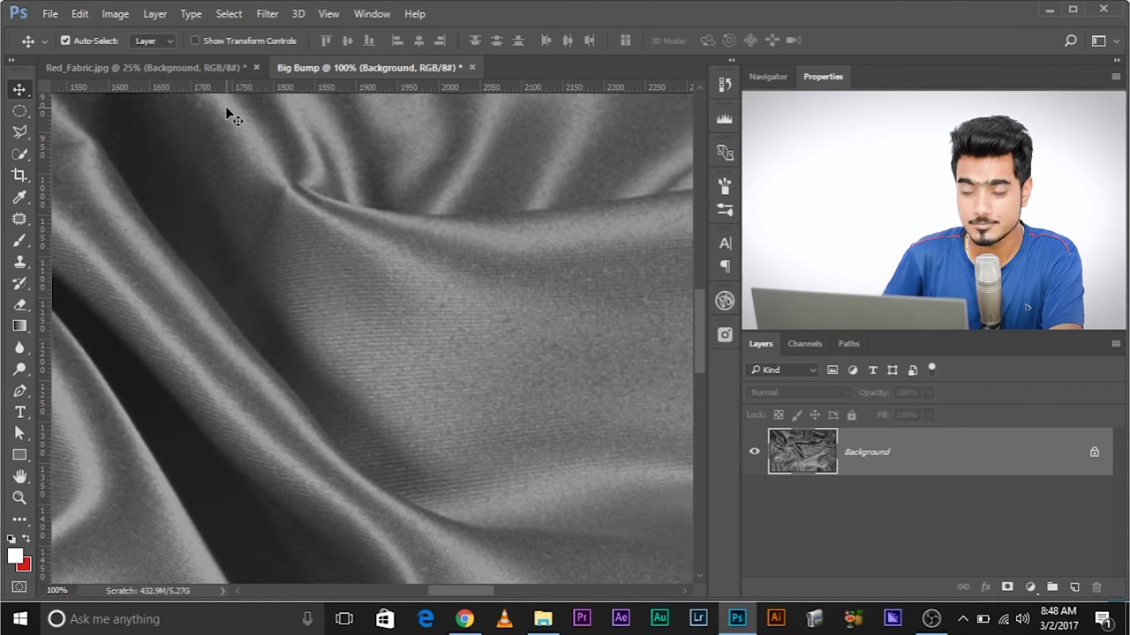
key(ctrl+minus)
key(ctrl+minus)
key(ctrl+minus)
key(ctrl+minus)
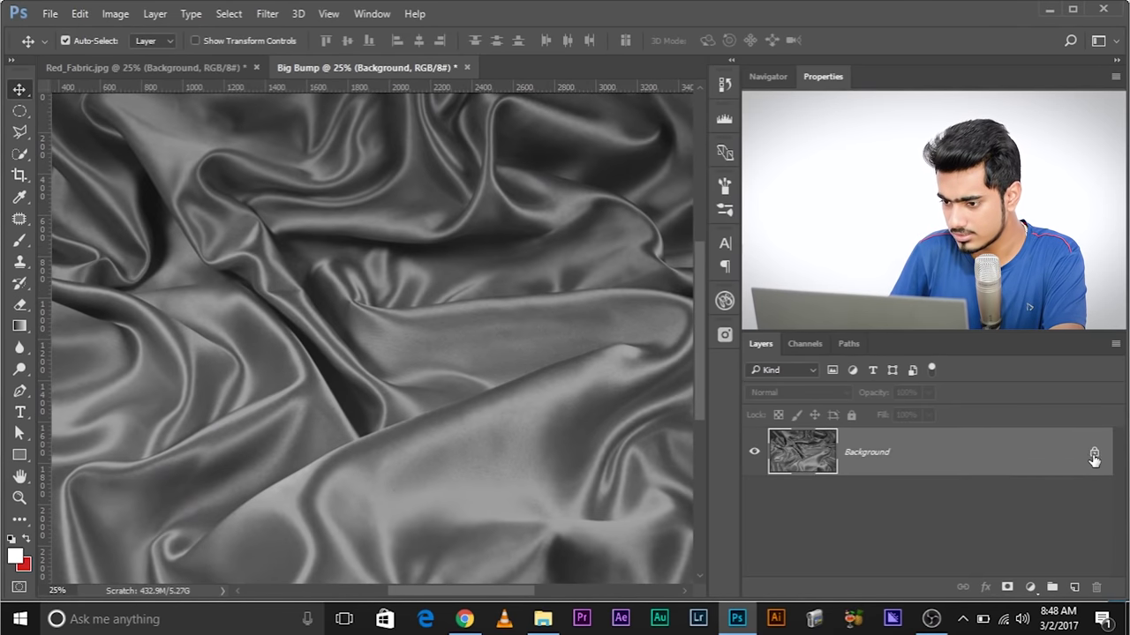
Step: Unlock the Background layer in the Big Bump document and start a Gaussian Blur on it
click(1094, 454)
key(ctrl+minus)
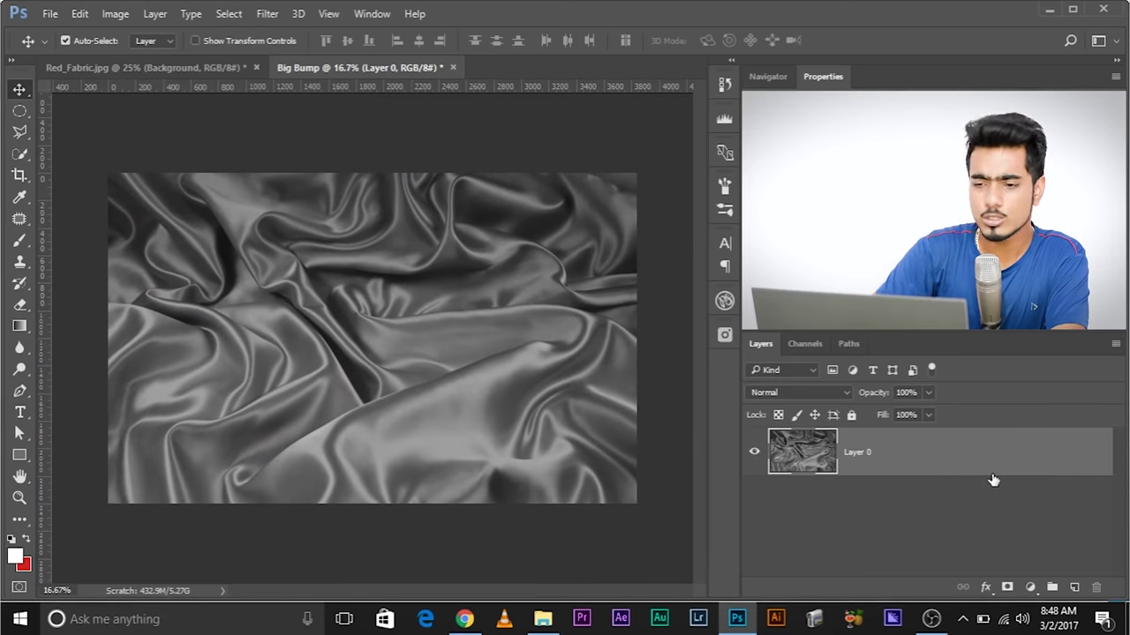
click(267, 14)
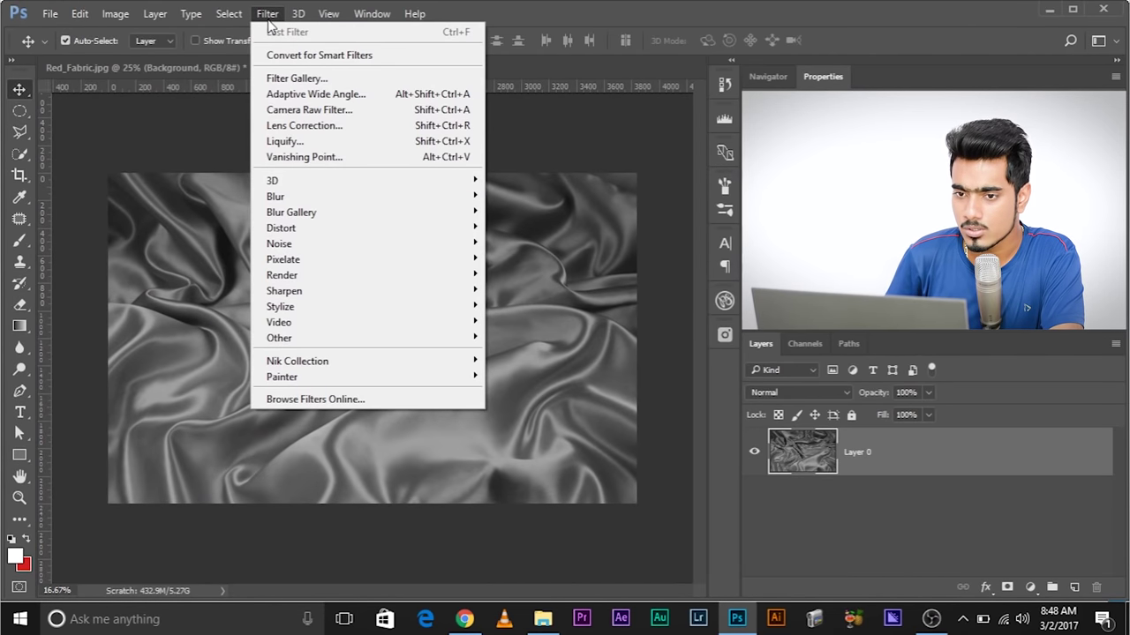
mouse_move(388, 197)
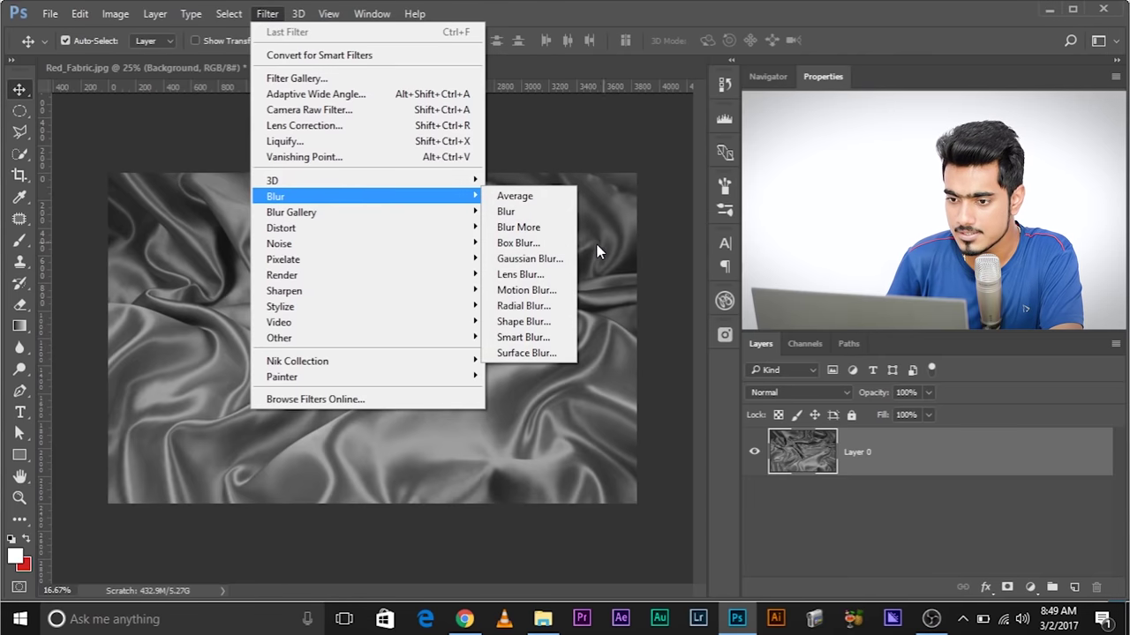
click(529, 258)
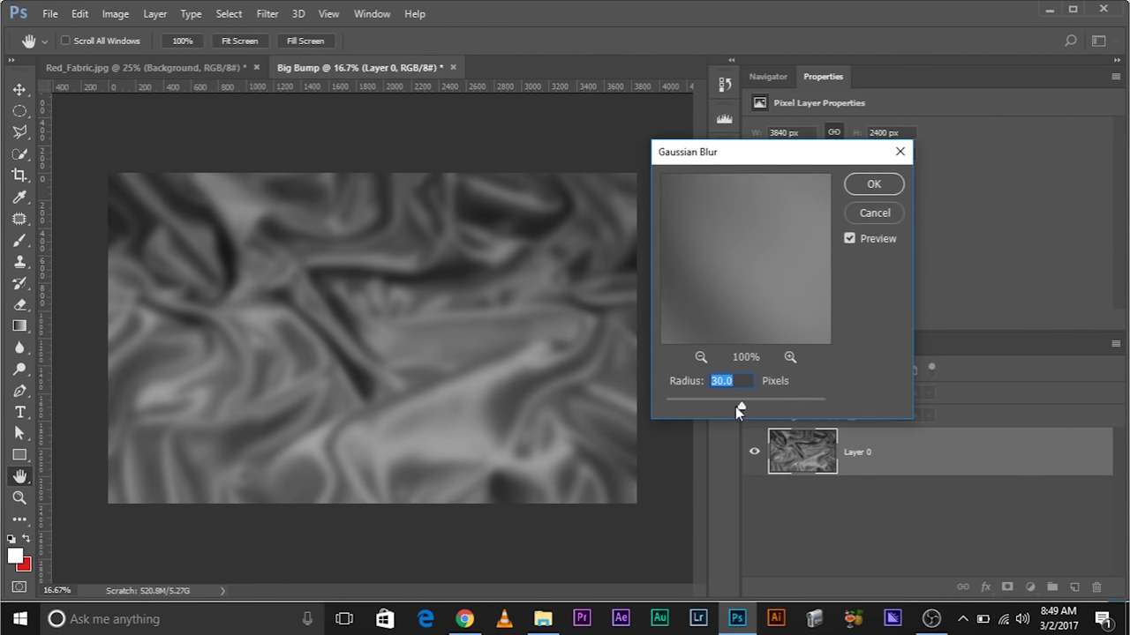
Step: Try Gaussian Blur radii of 6.4, 138.8 and 20.8 pixels on the fabric folds
drag(742, 407, 713, 403)
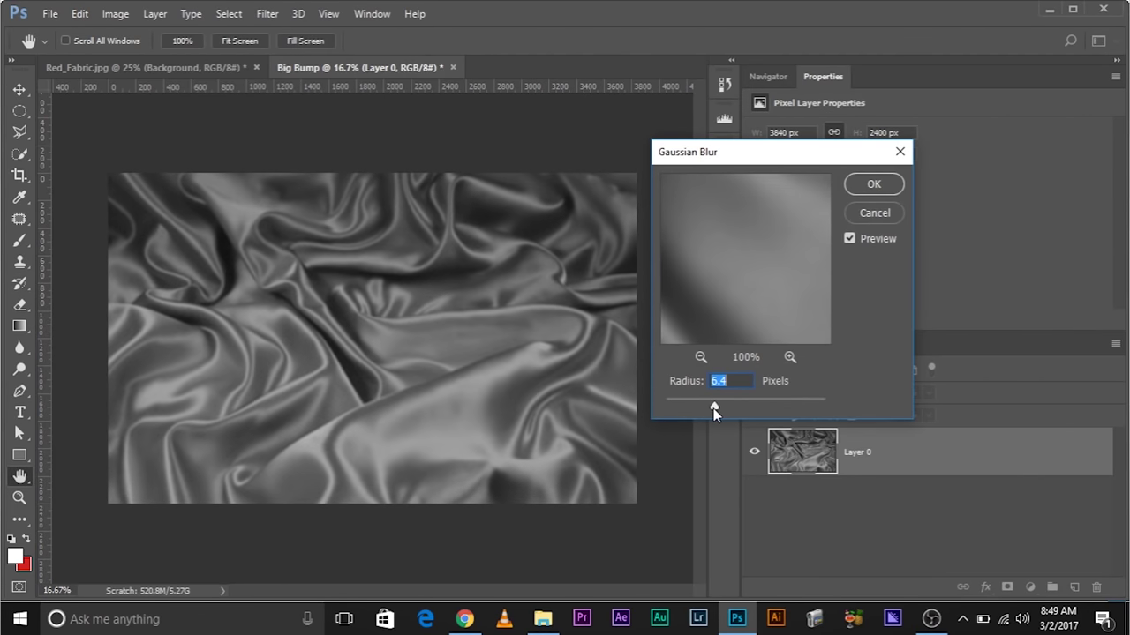
key(ctrl+plus)
key(ctrl+plus)
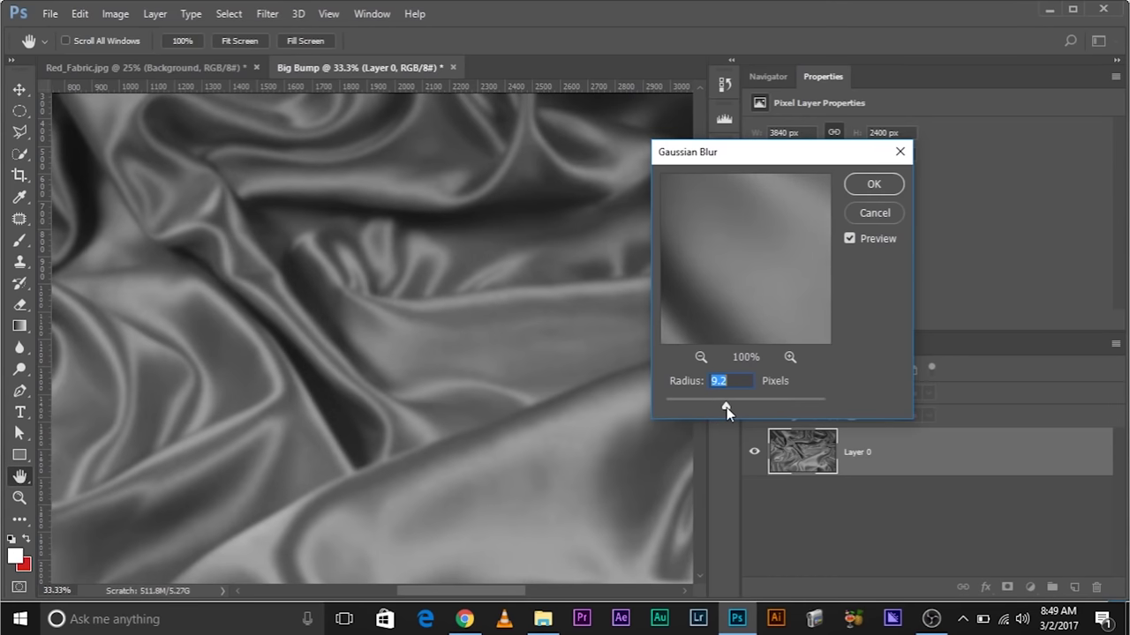
drag(765, 406, 767, 406)
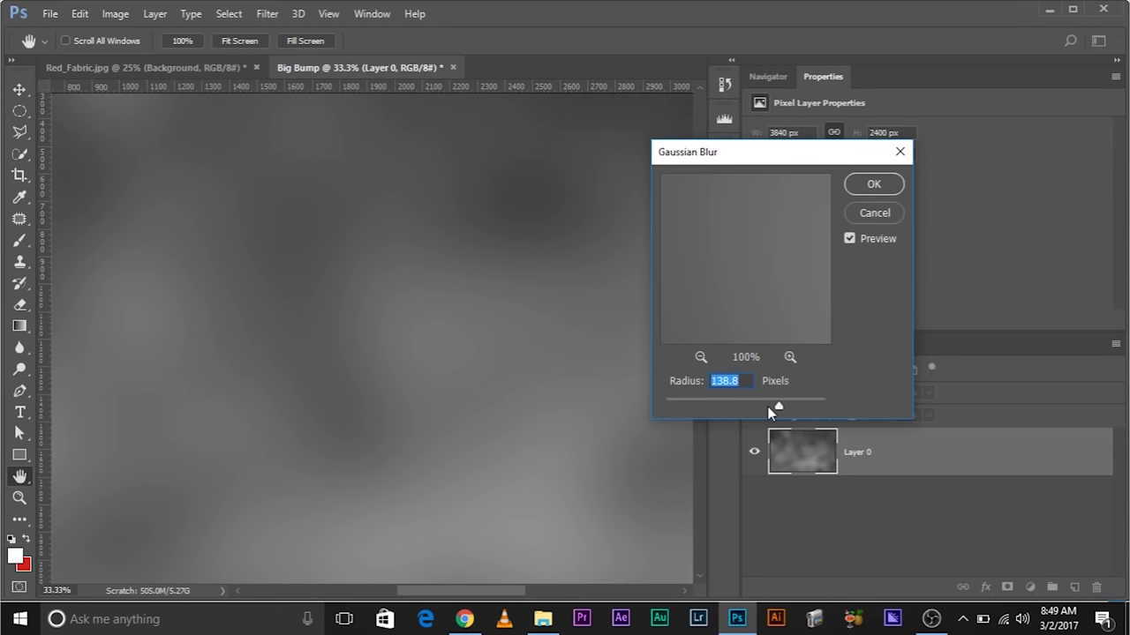
key(ctrl+minus)
key(ctrl+minus)
key(ctrl+minus)
drag(767, 406, 736, 403)
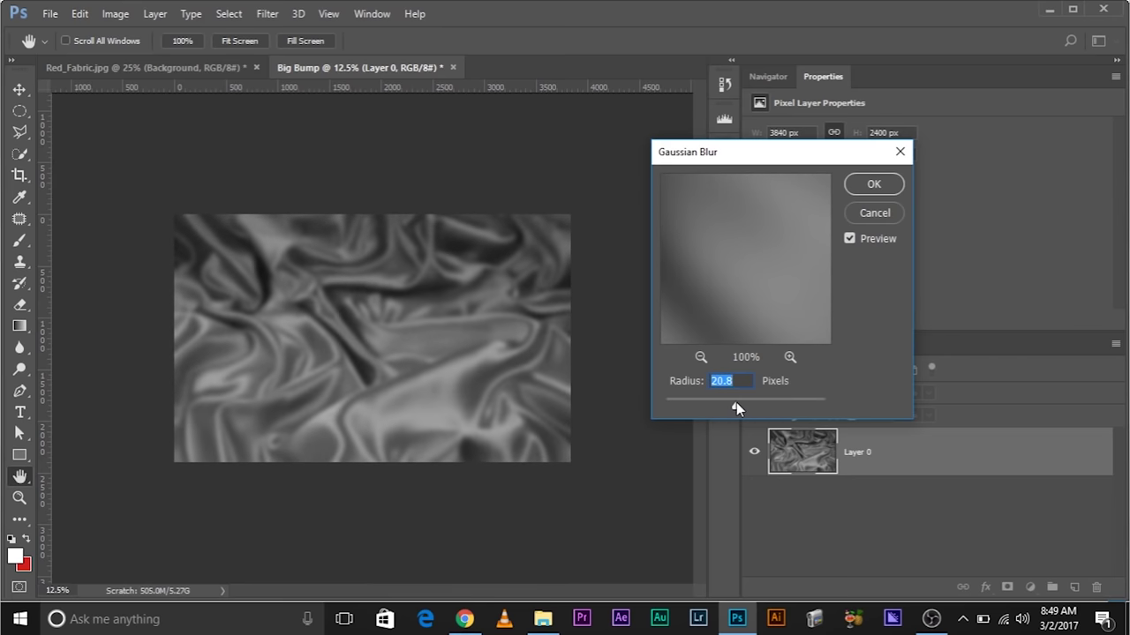
Step: Set the Gaussian Blur radius to 15 pixels and apply it to the desaturated fabric
key(ctrl+plus)
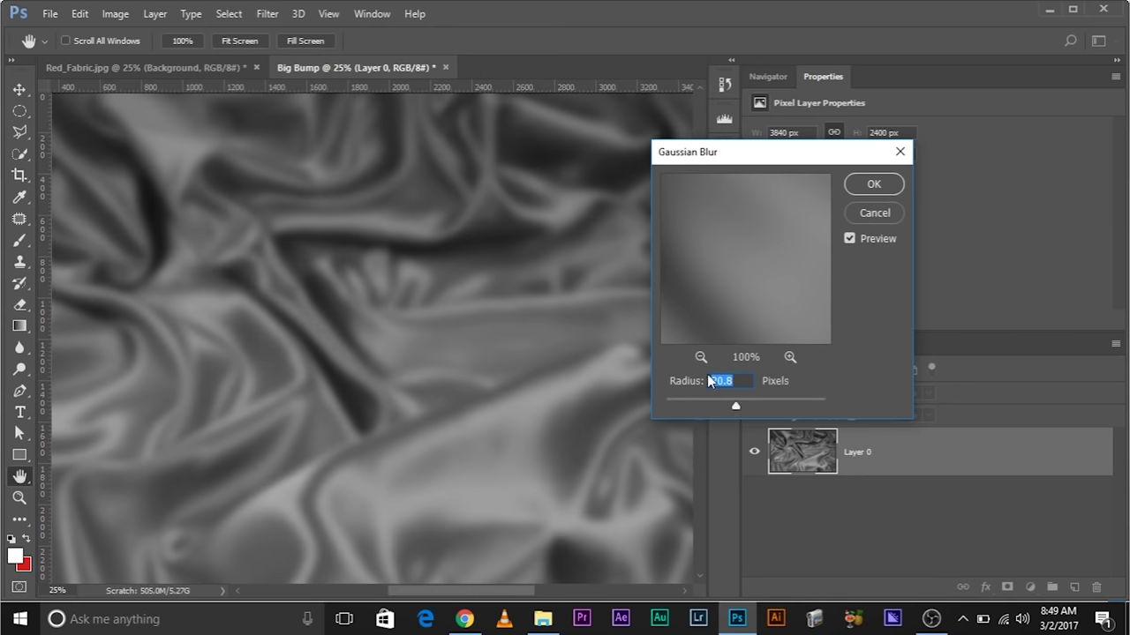
text(15)
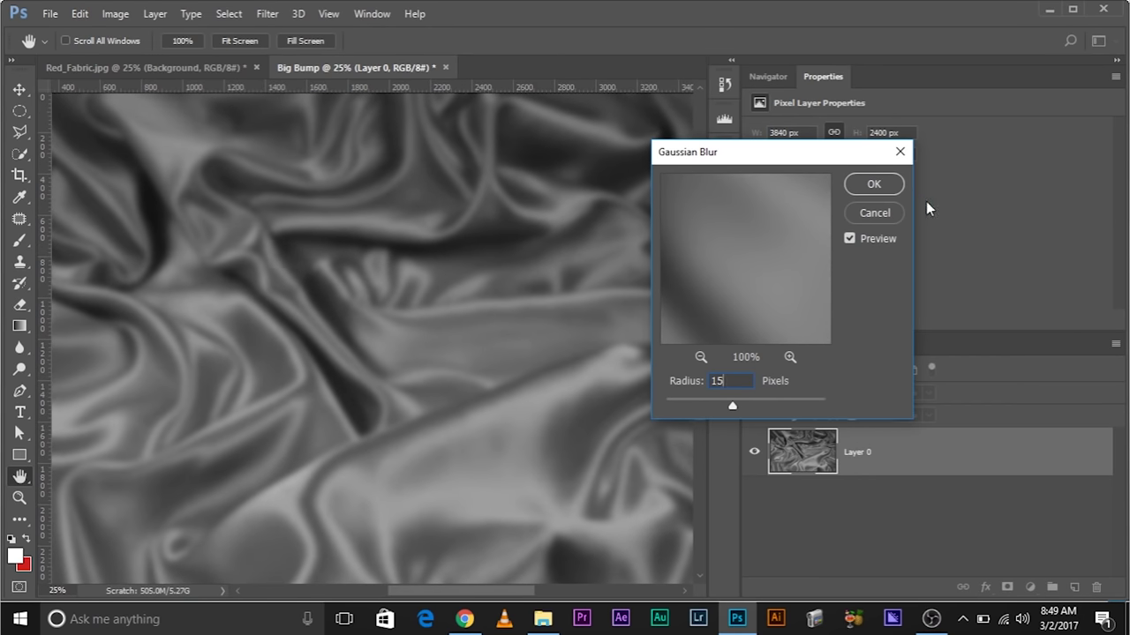
click(886, 193)
key(v)
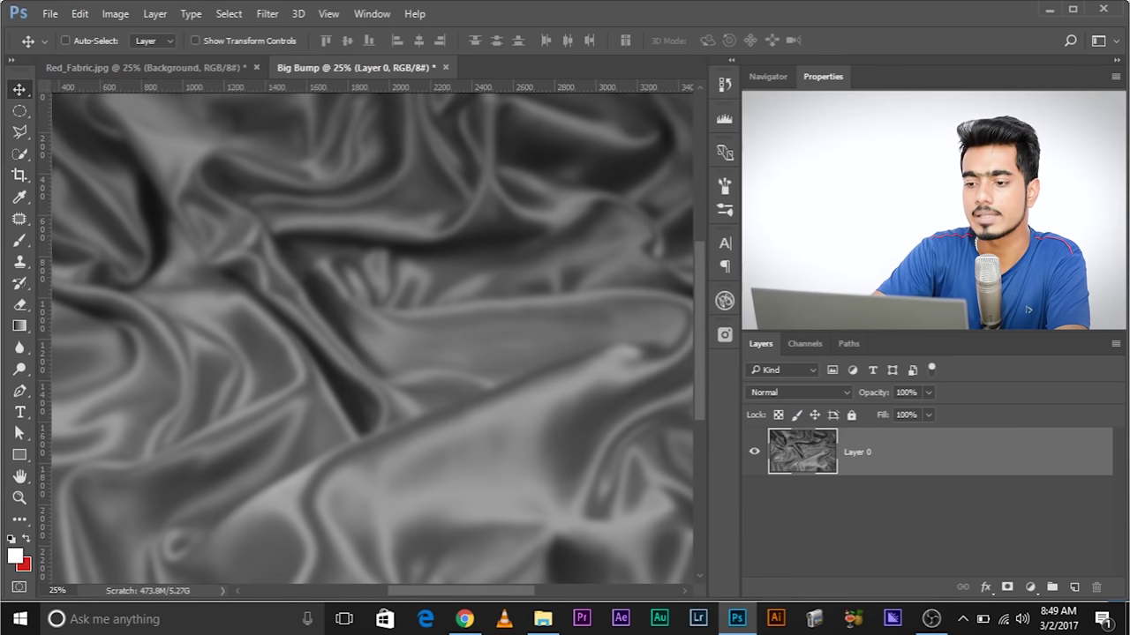
key(ctrl+minus)
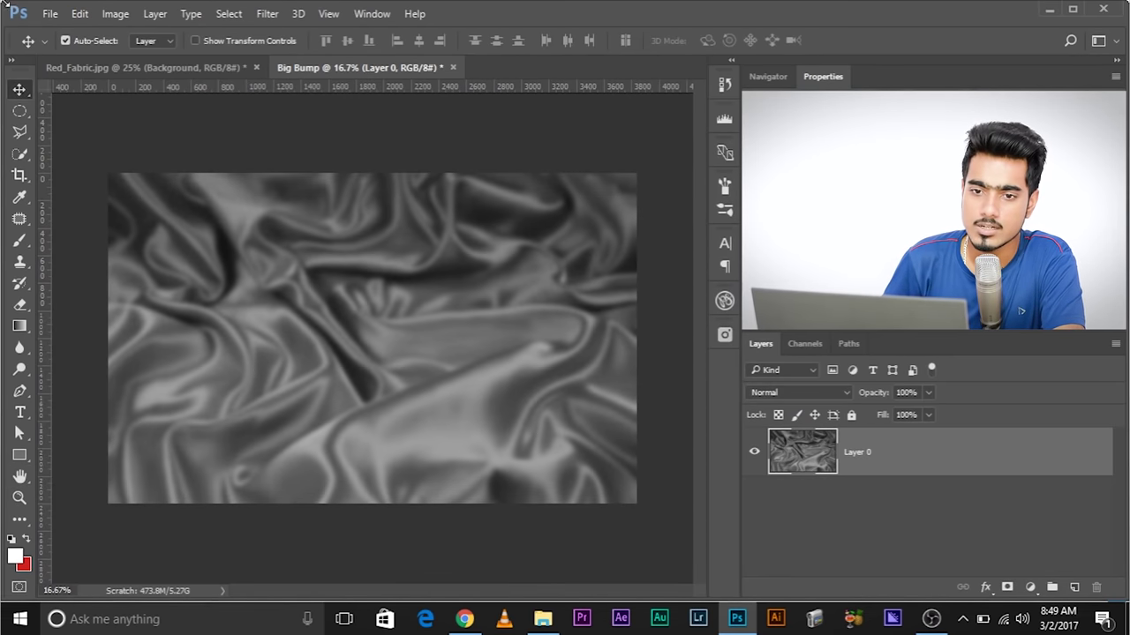
Step: Save the blurred document to the Desktop as Big Bump.psd with Maximize Compatibility on
click(49, 14)
click(123, 192)
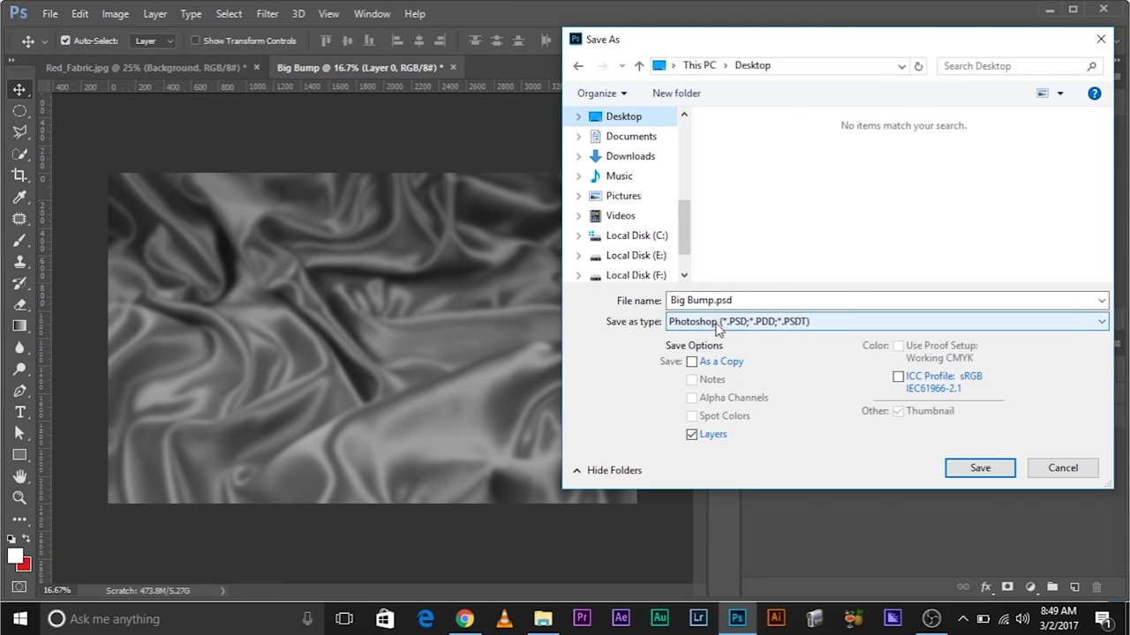
click(996, 470)
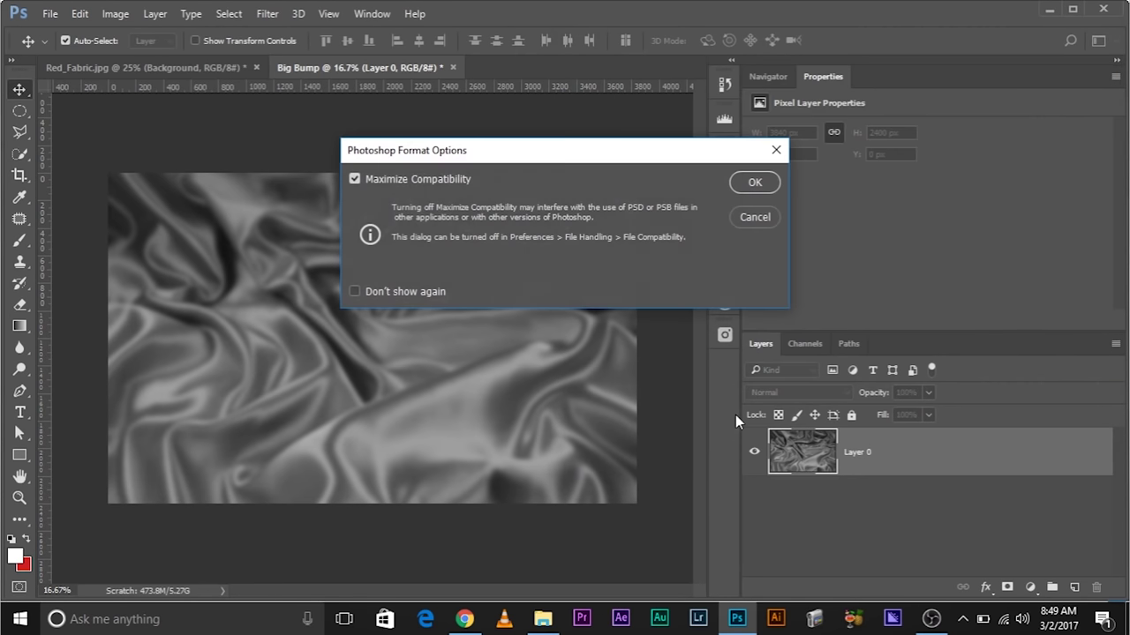
click(755, 185)
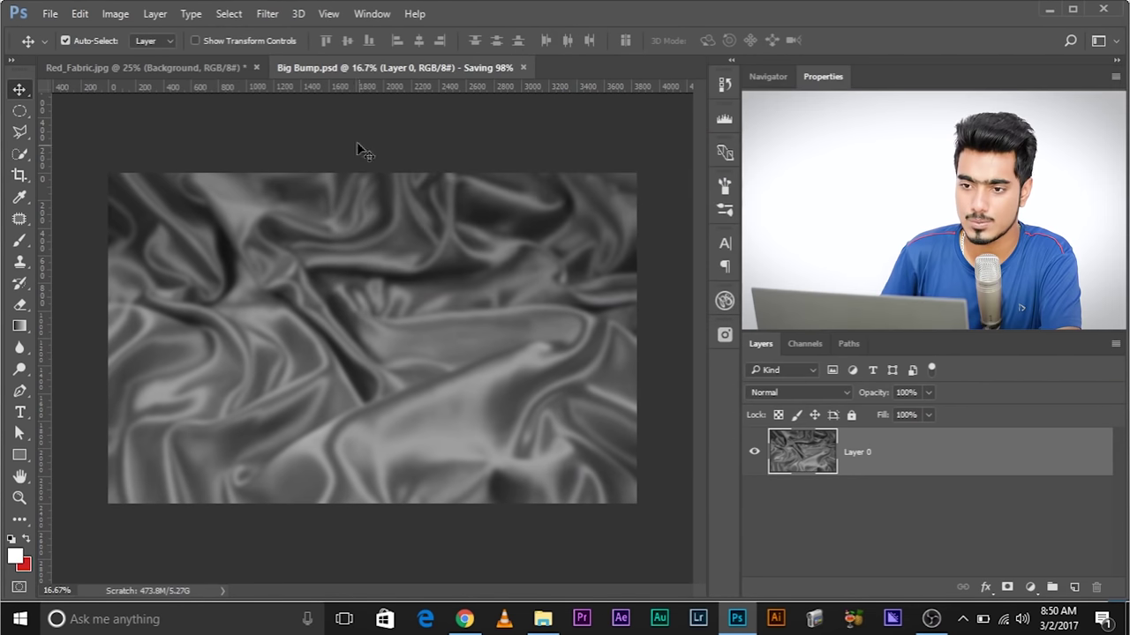
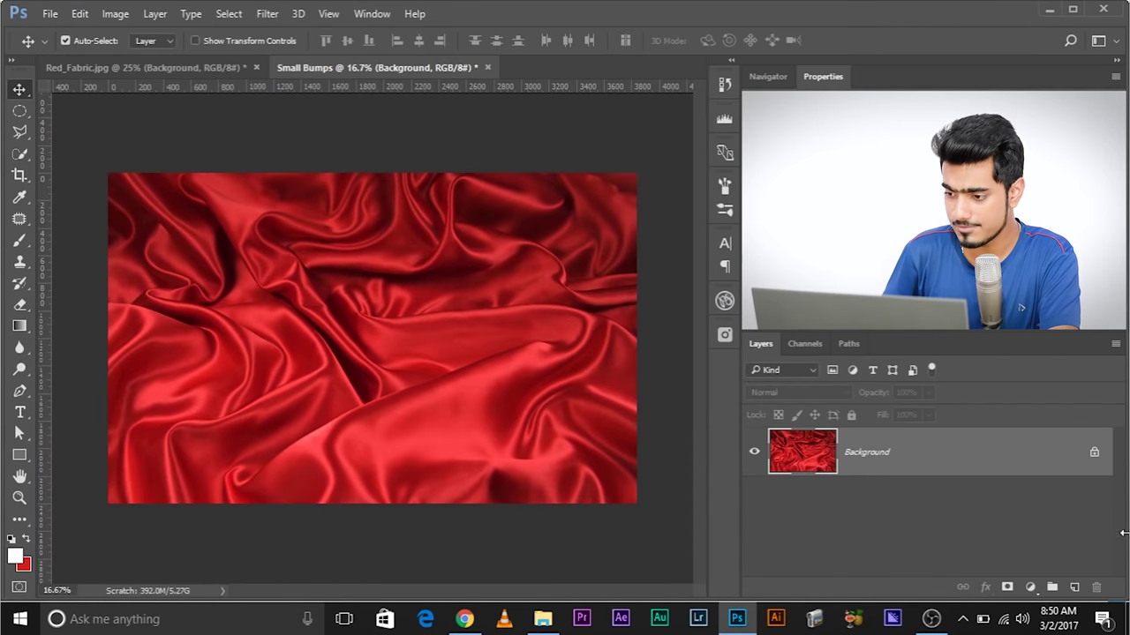
Step: Unlock the Background layer in the Small Bumps document and start a High Pass filter on it
click(1093, 454)
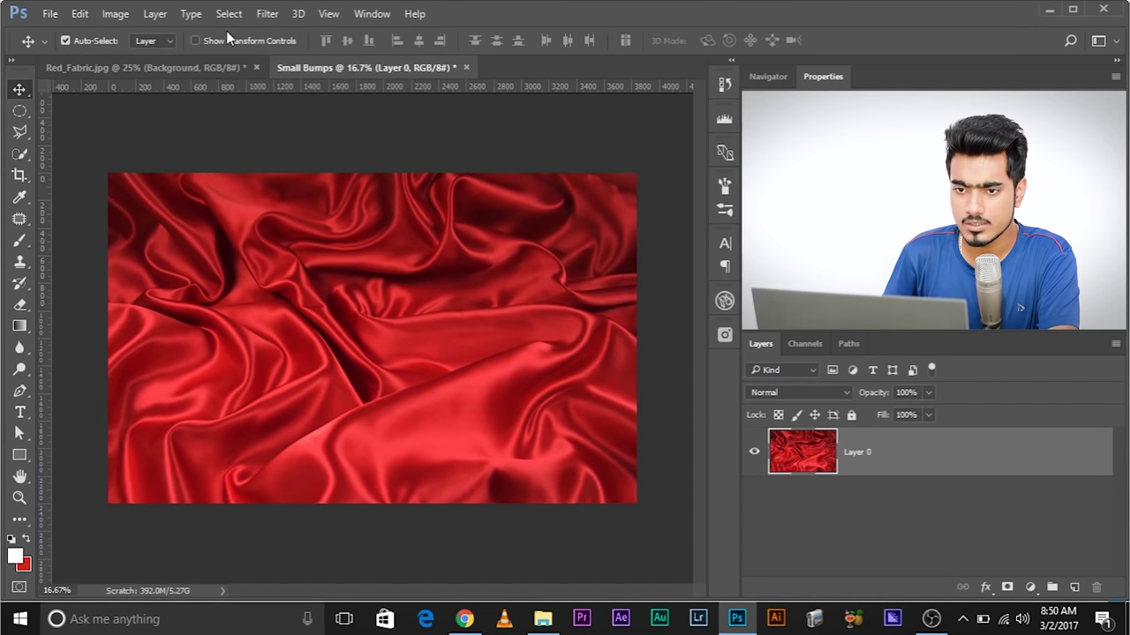
click(268, 14)
mouse_move(423, 338)
click(519, 353)
Step: Try a High Pass radius of 6.4 pixels and check its effect on the thread texture and fold edge up close
key(ctrl+plus)
key(ctrl+plus)
key(ctrl+plus)
key(ctrl+plus)
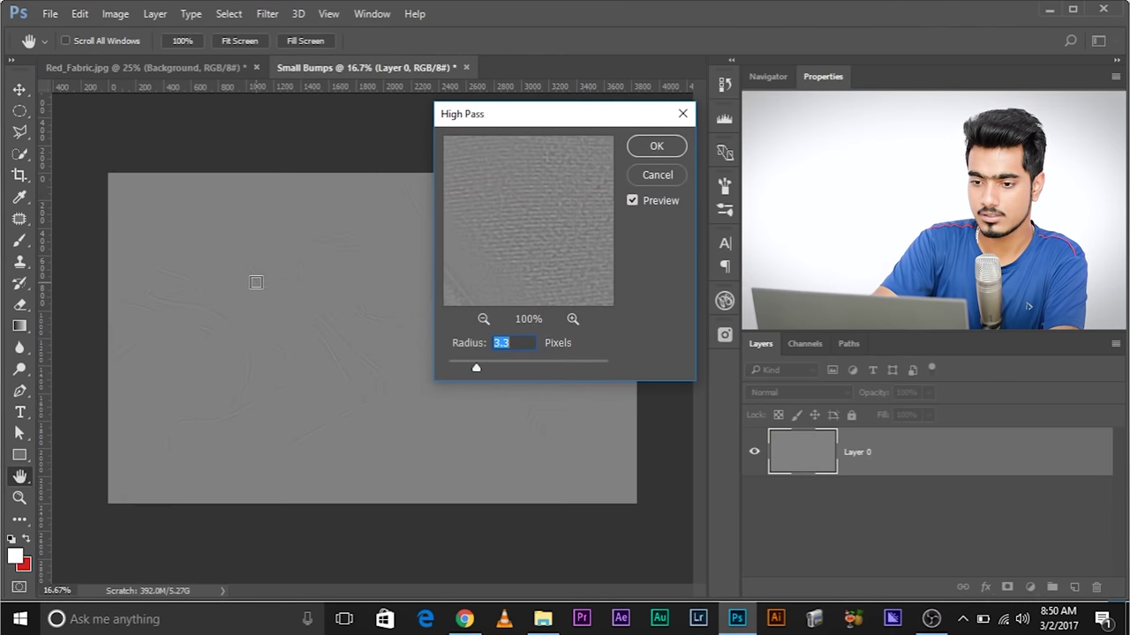
key(ctrl+plus)
key(ctrl+plus)
key(ctrl+plus)
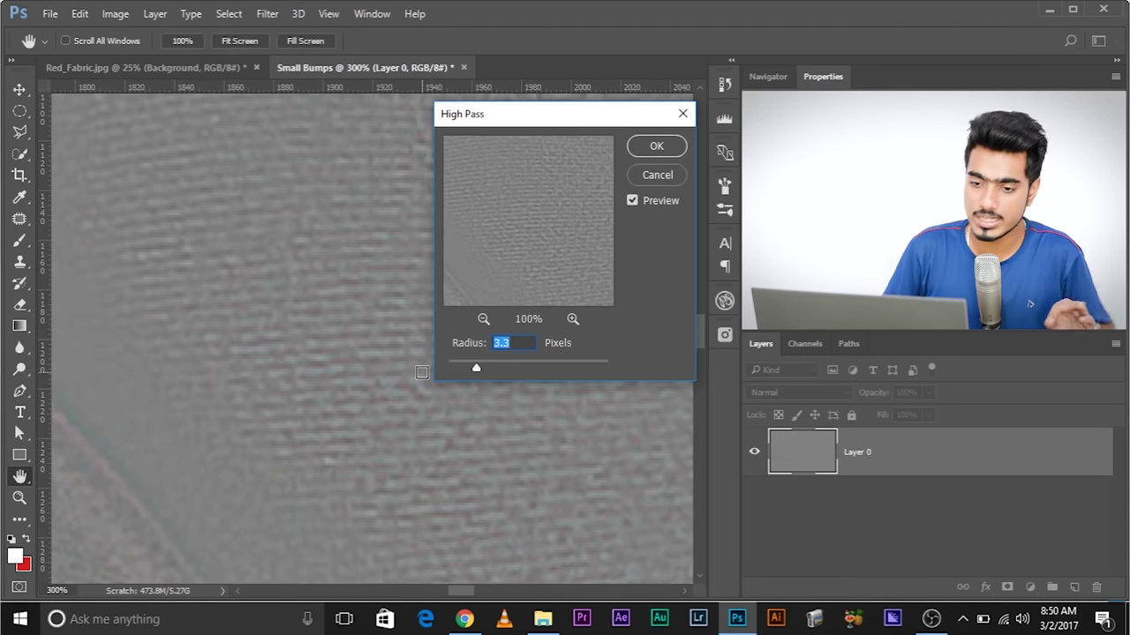
drag(502, 370, 498, 369)
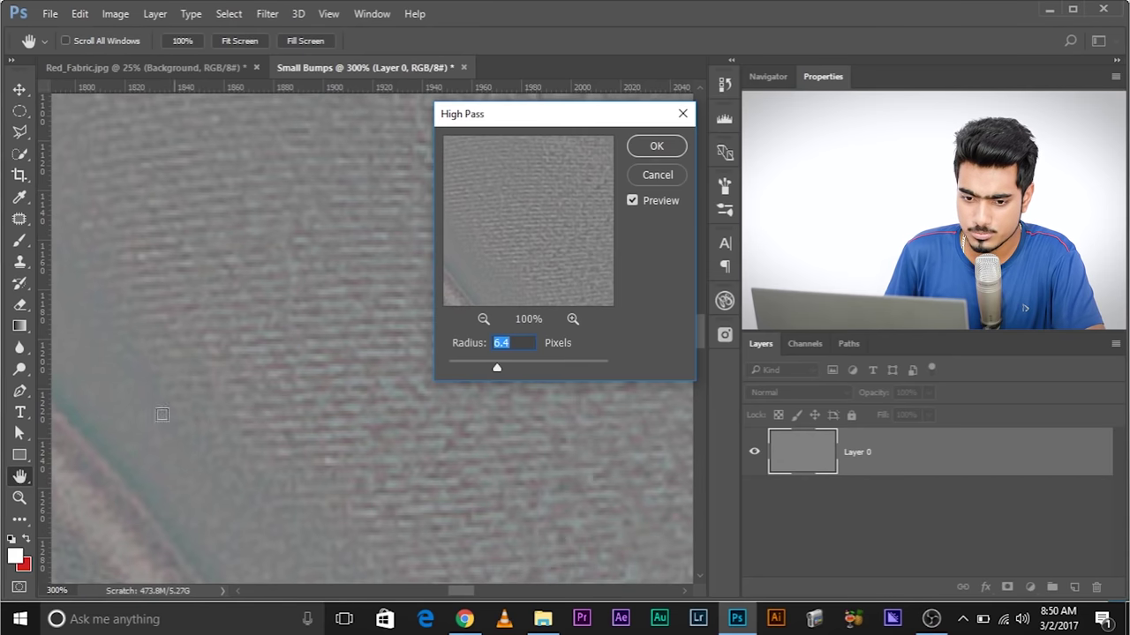
drag(146, 471, 61, 489)
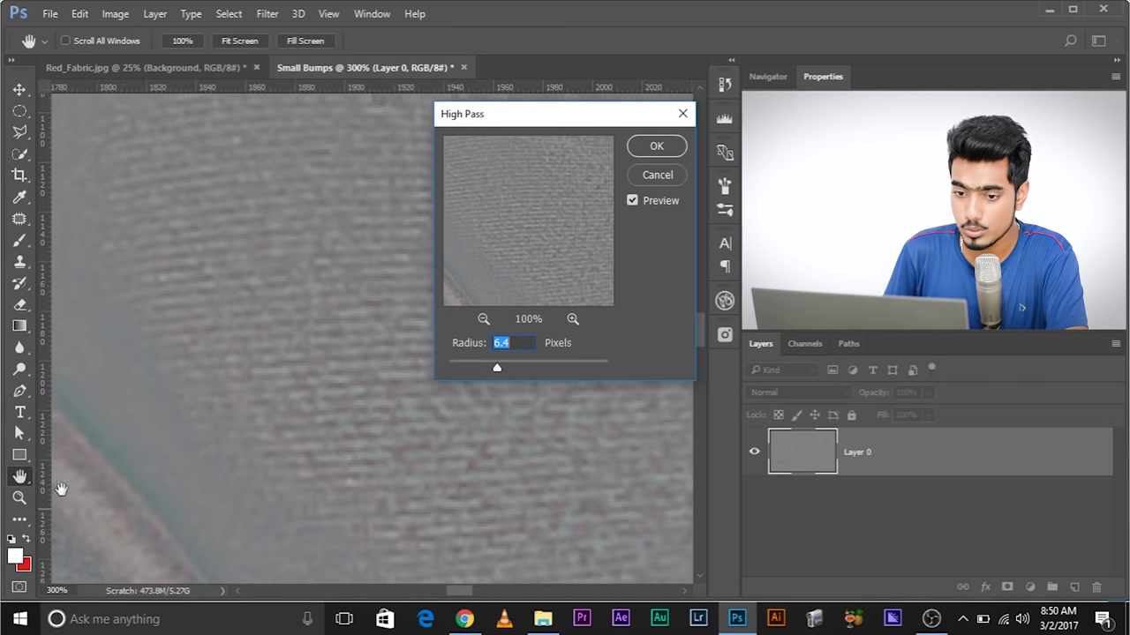
Step: Reduce the High Pass radius to 1.8 pixels and apply the filter
drag(458, 369, 462, 368)
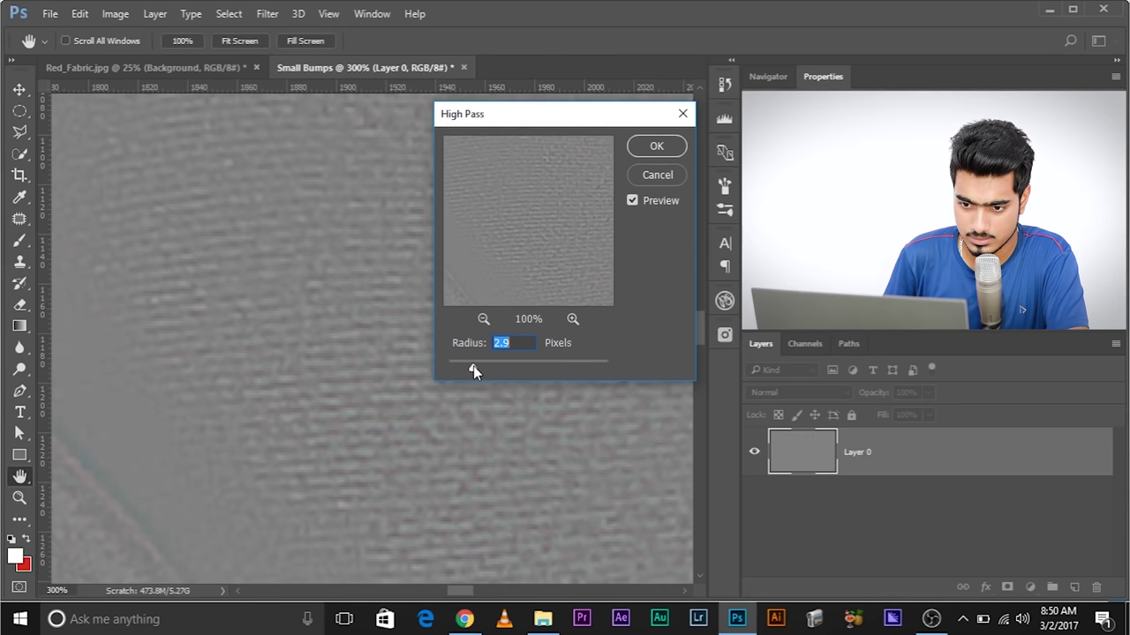
mouse_move(480, 366)
mouse_down()
mouse_move(504, 368)
mouse_move(461, 357)
mouse_move(463, 368)
mouse_up()
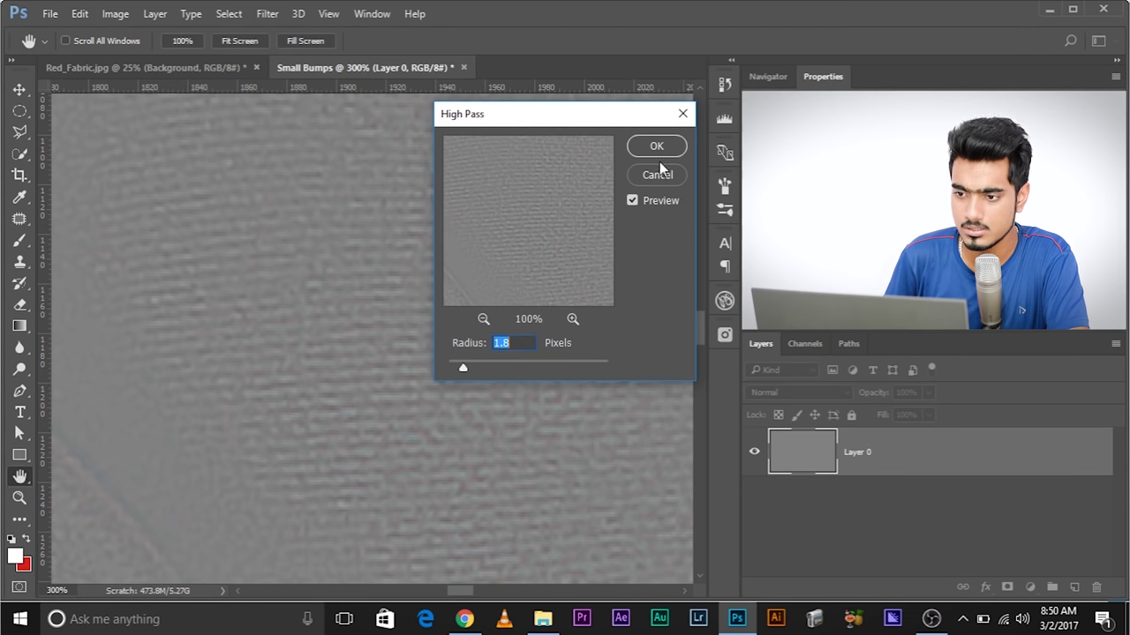
key(Return)
key(v)
Step: Desaturate the high-pass-filtered layer in the Small Bumps document
key(ctrl+minus)
key(ctrl+minus)
key(ctrl+minus)
key(ctrl+minus)
key(ctrl+minus)
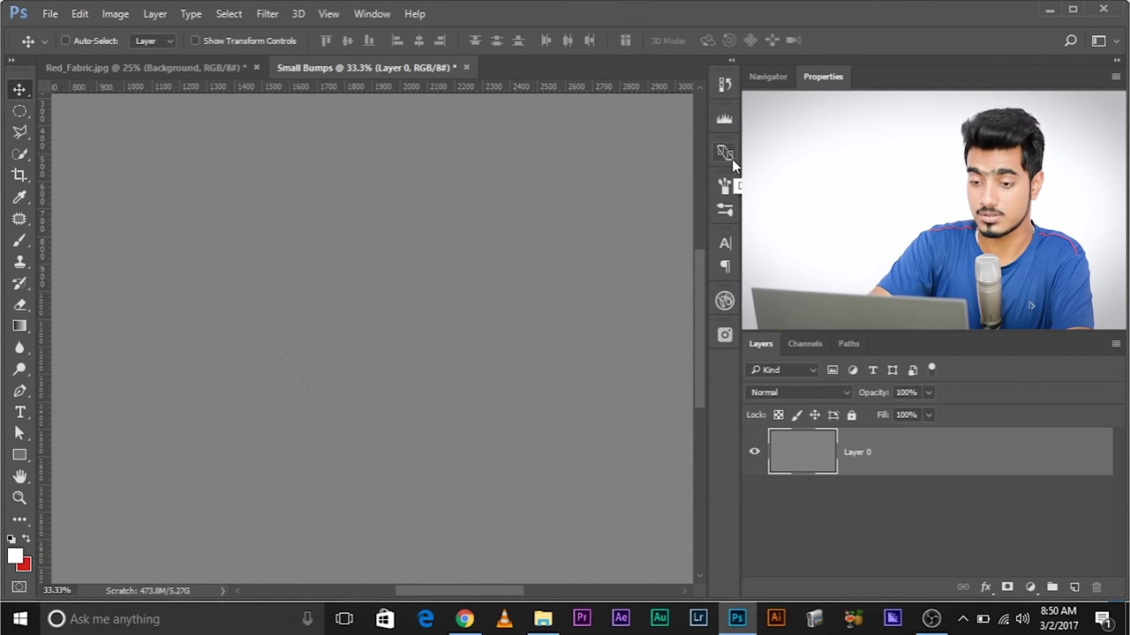
key(ctrl+plus)
click(114, 15)
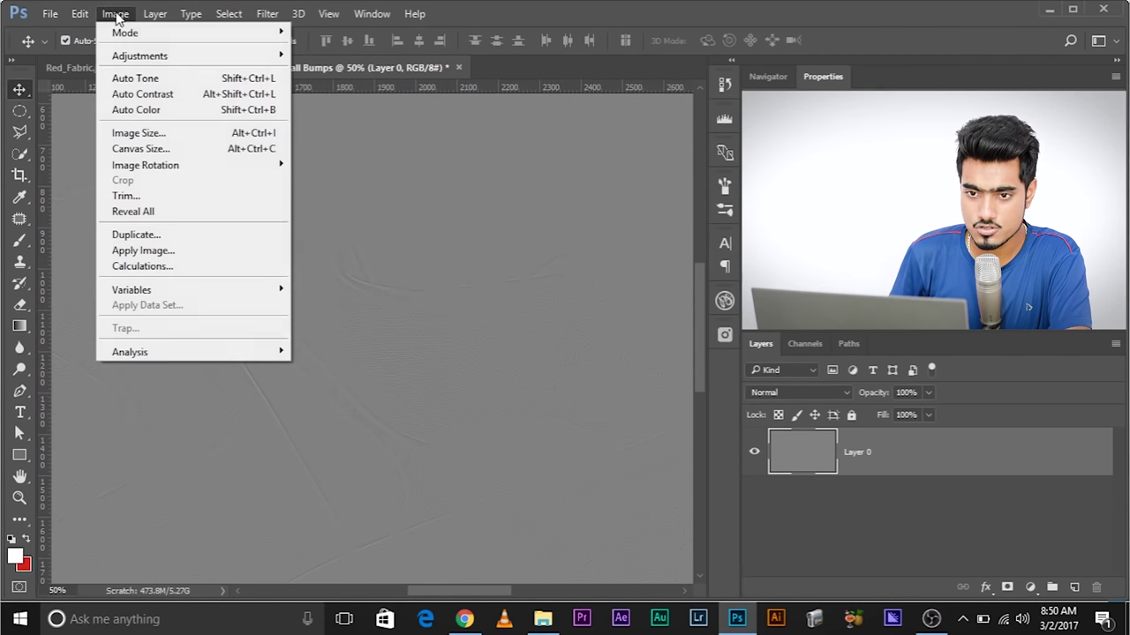
mouse_move(147, 58)
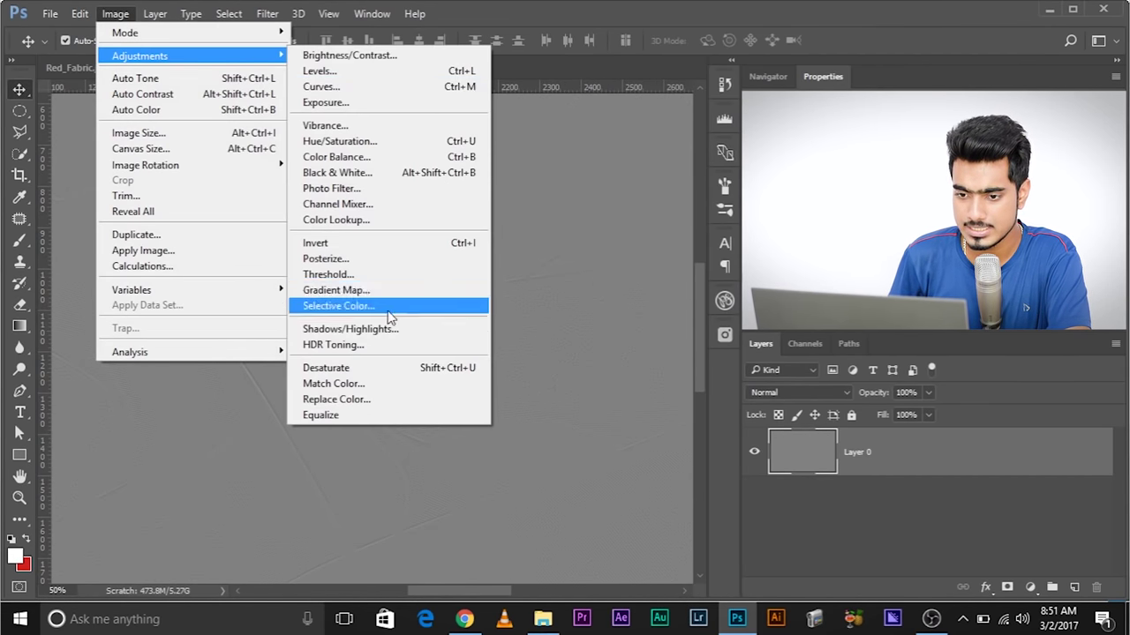
click(371, 368)
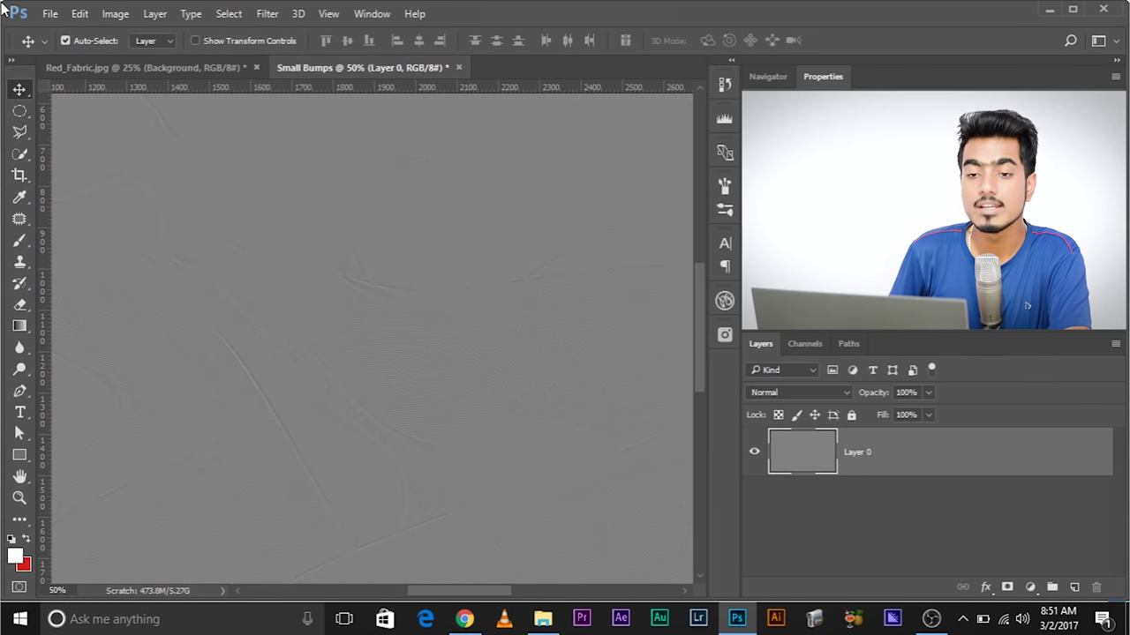
Step: Save the document to the Desktop as Small Bumps.psd with Maximize Compatibility on
click(51, 14)
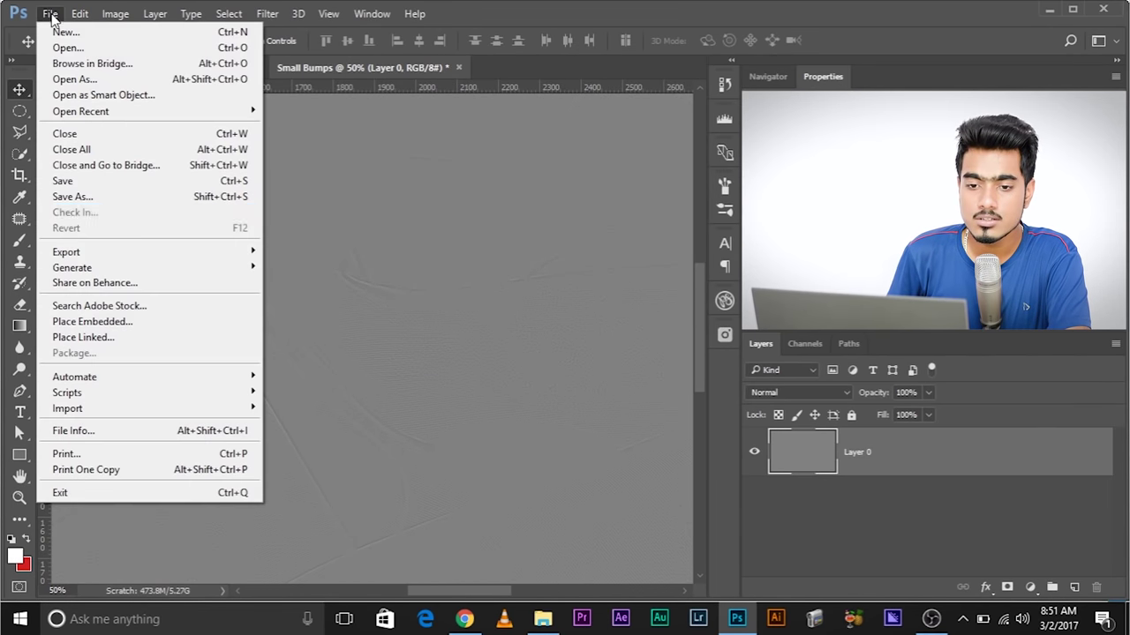
click(121, 196)
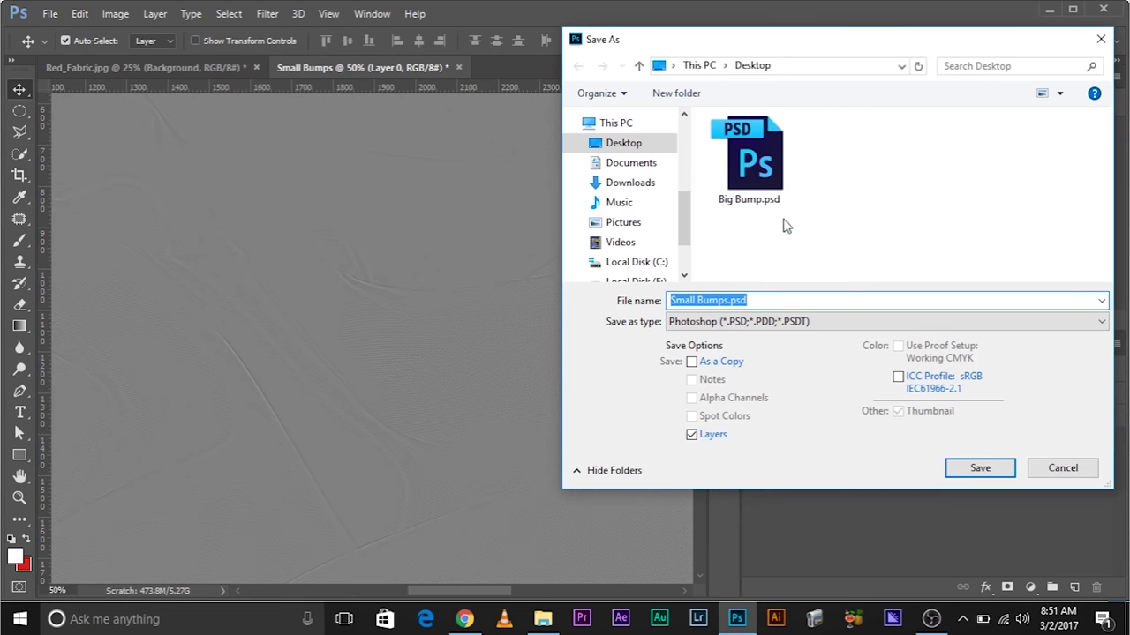
click(980, 469)
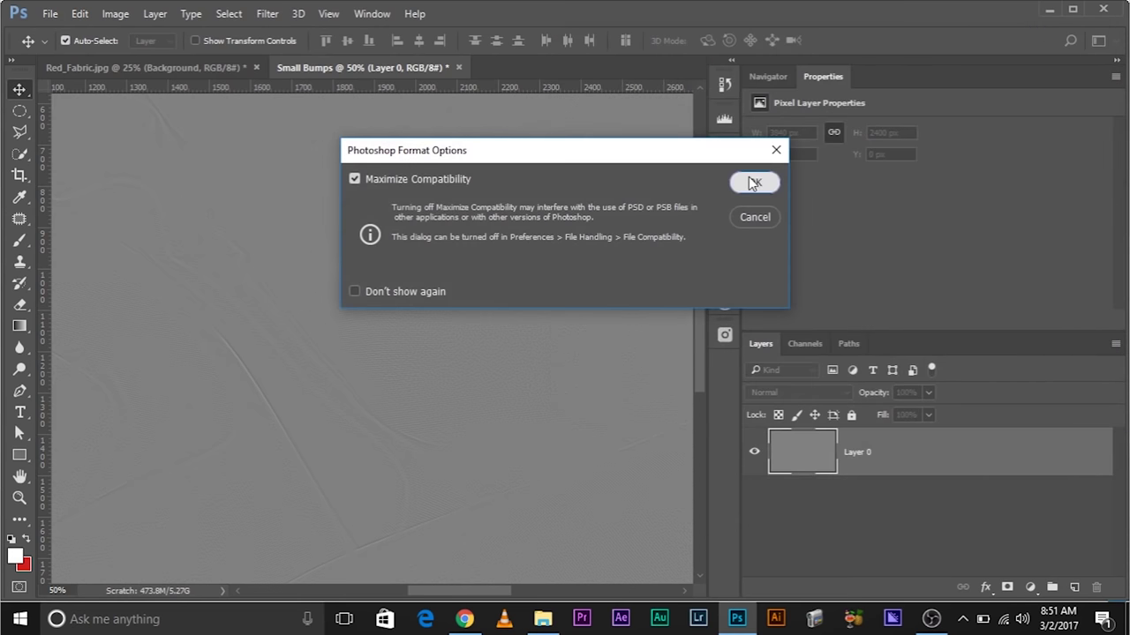
click(753, 183)
Step: Return to the Red_Fabric.jpg document, then show and select the Transparent-logo layer
click(145, 67)
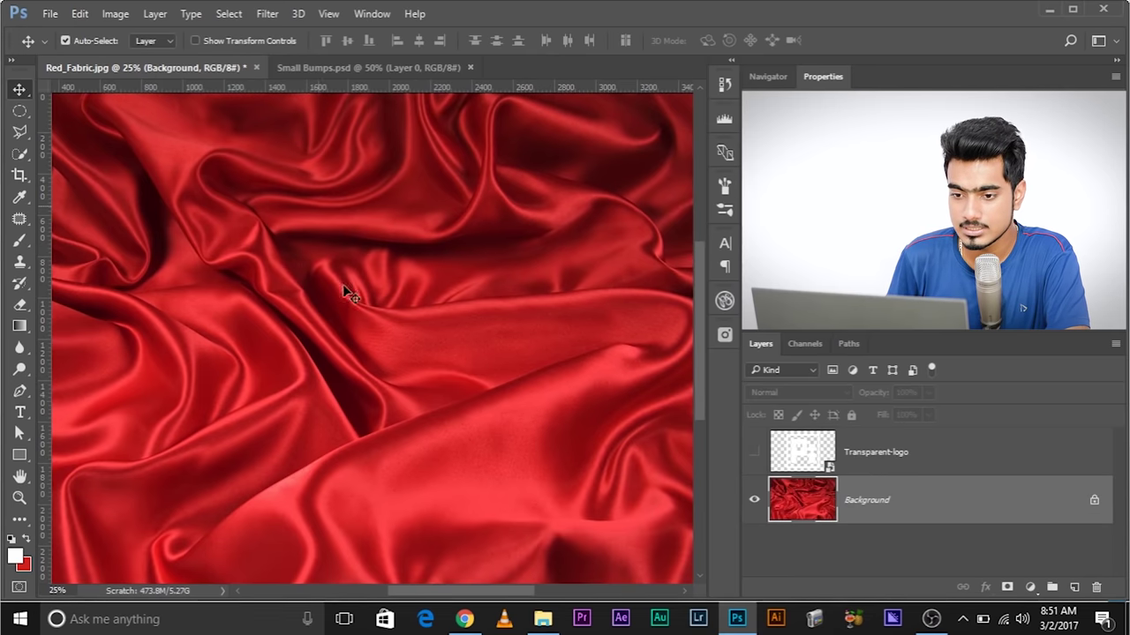
click(754, 451)
click(848, 469)
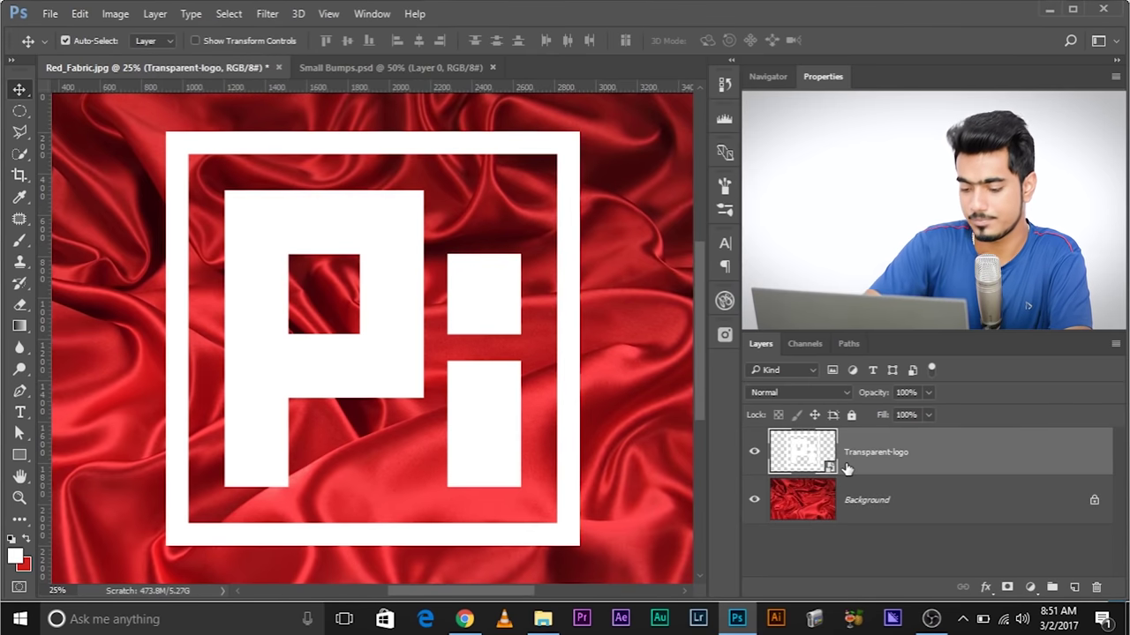
key(ctrl+minus)
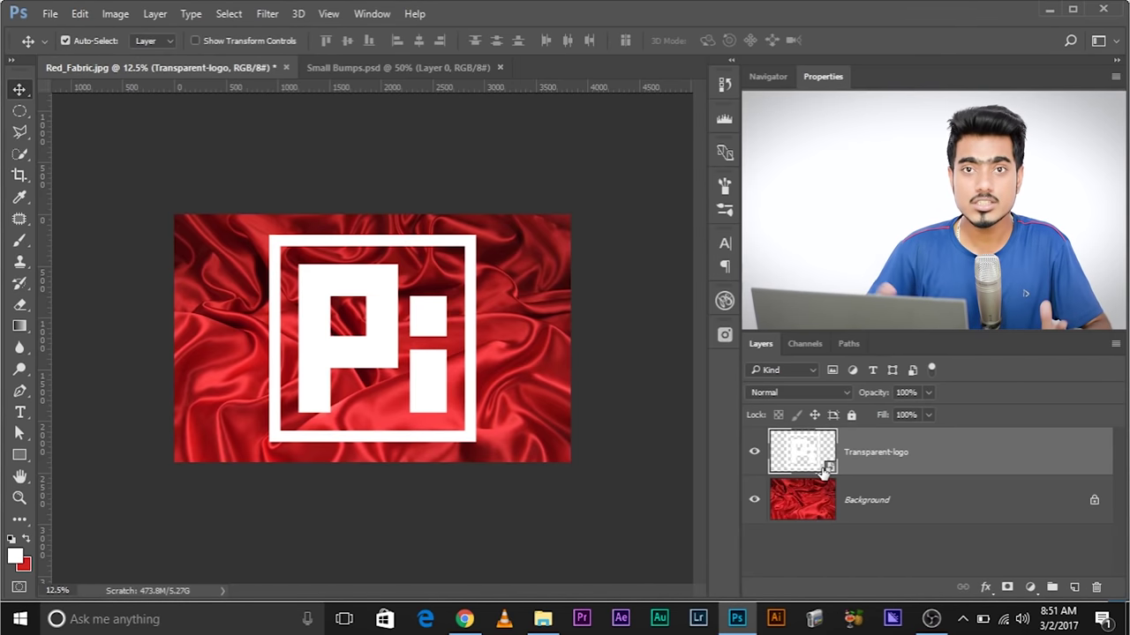
right_click(878, 450)
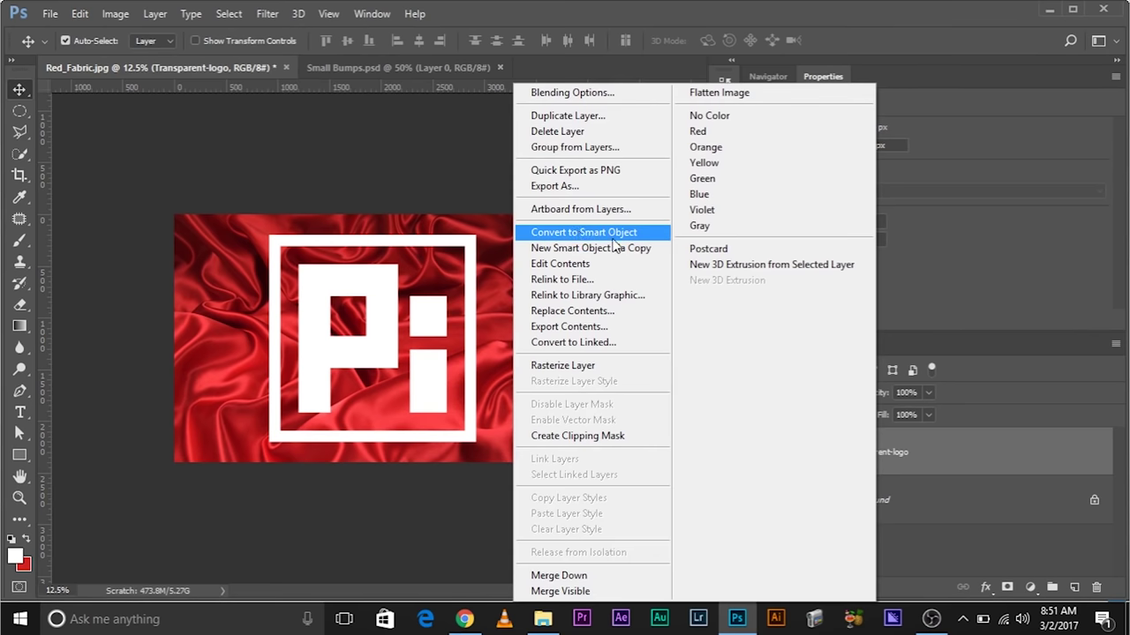
click(968, 455)
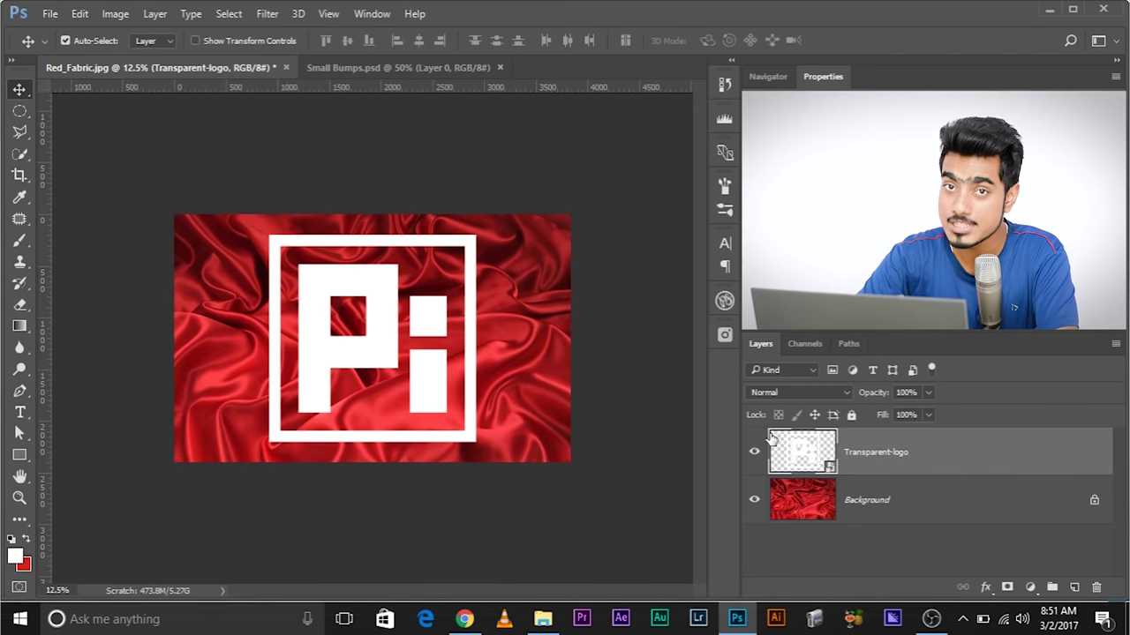
Step: Apply the Displace filter to the Transparent-logo layer at horizontal and vertical scale 10, using Small Bumps.psd as the displacement map
click(268, 13)
mouse_move(407, 228)
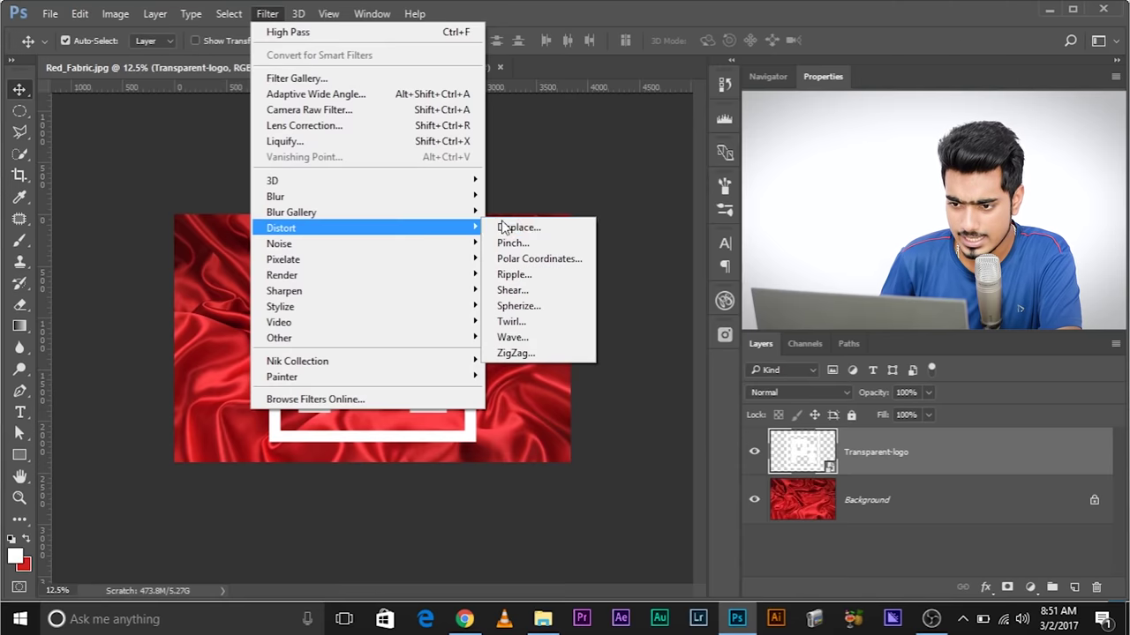
click(507, 228)
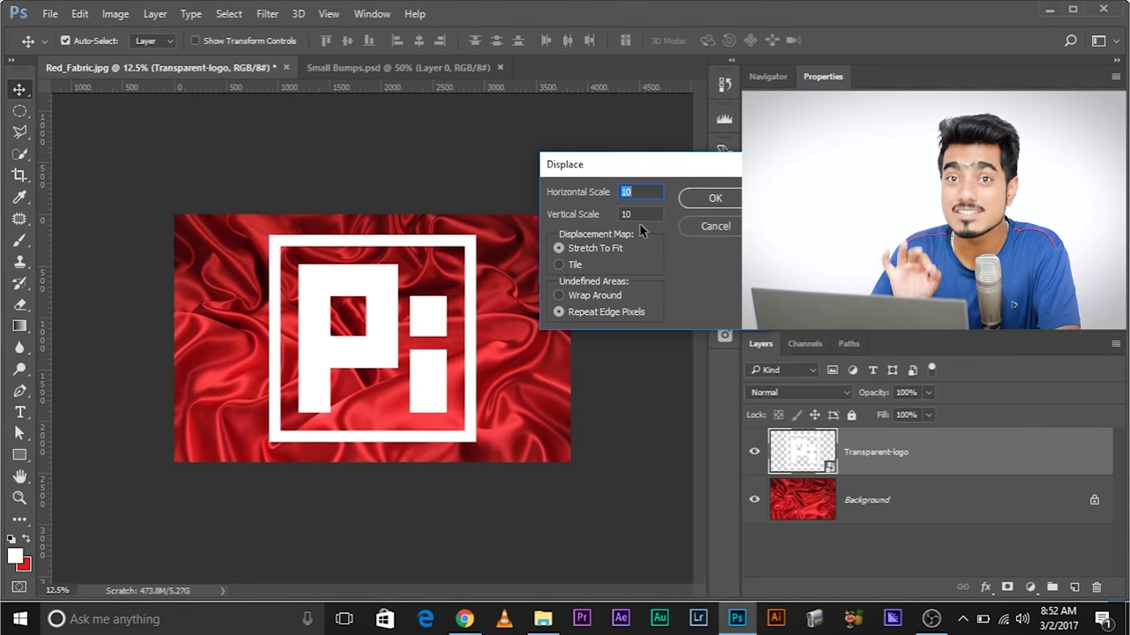
click(707, 199)
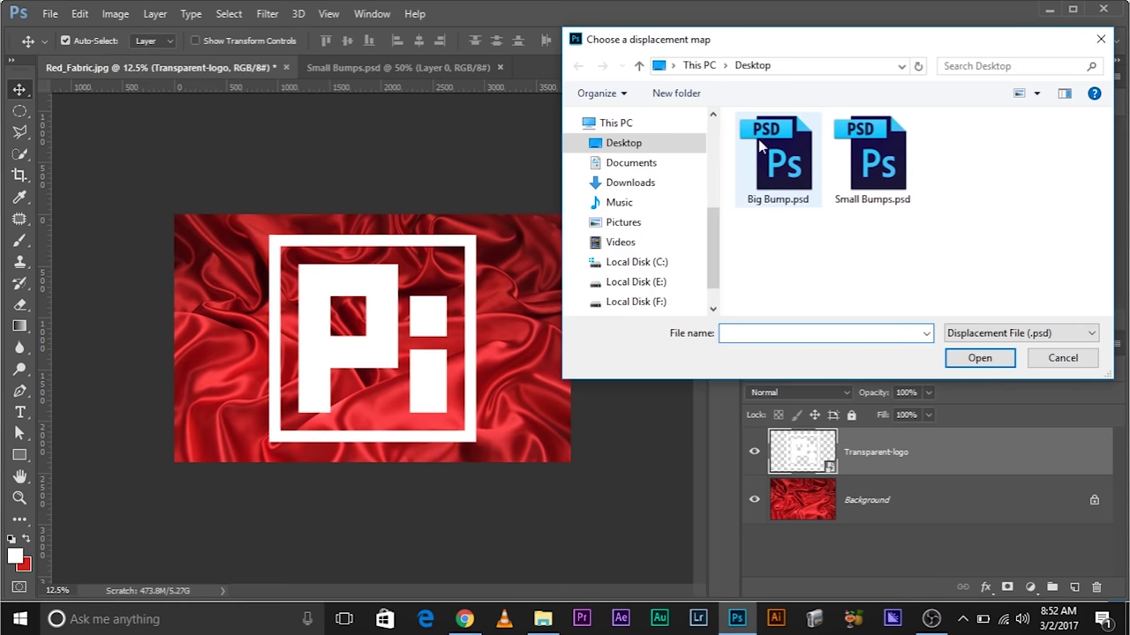
click(879, 179)
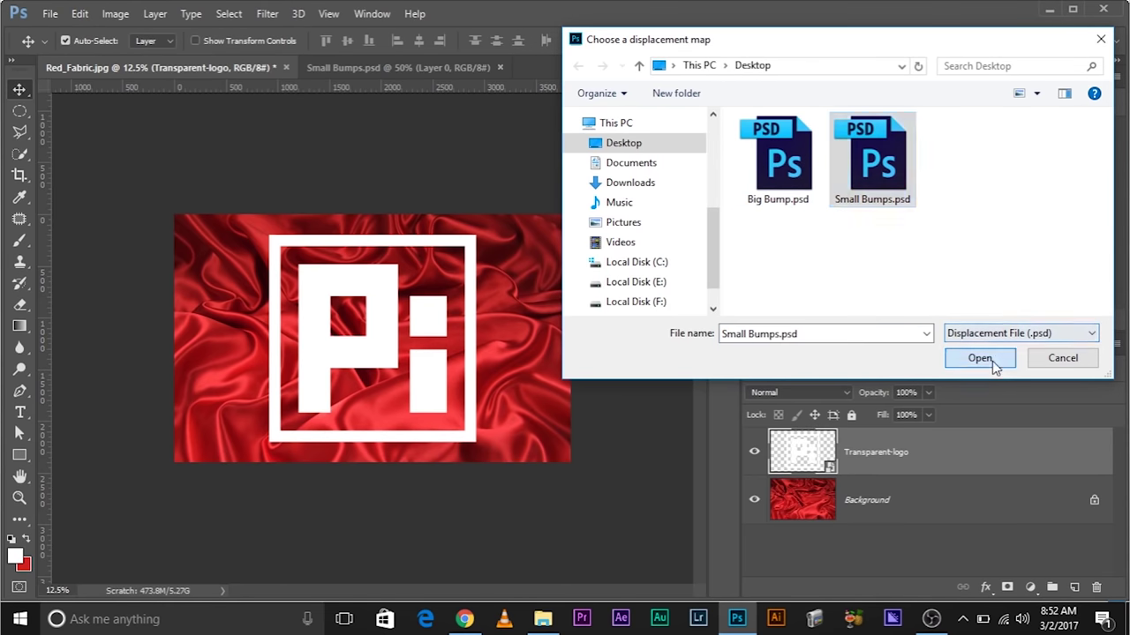
click(995, 365)
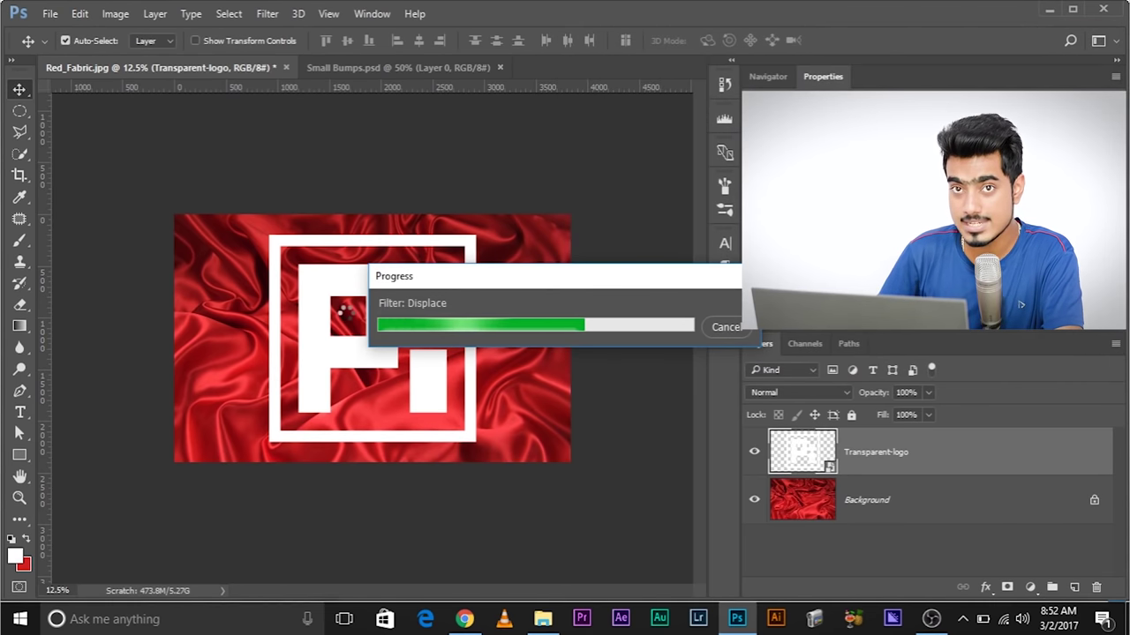
Step: Examine the displaced logo edges up close at 200%, around the opening inside the letter P
key(ctrl+plus)
key(ctrl+plus)
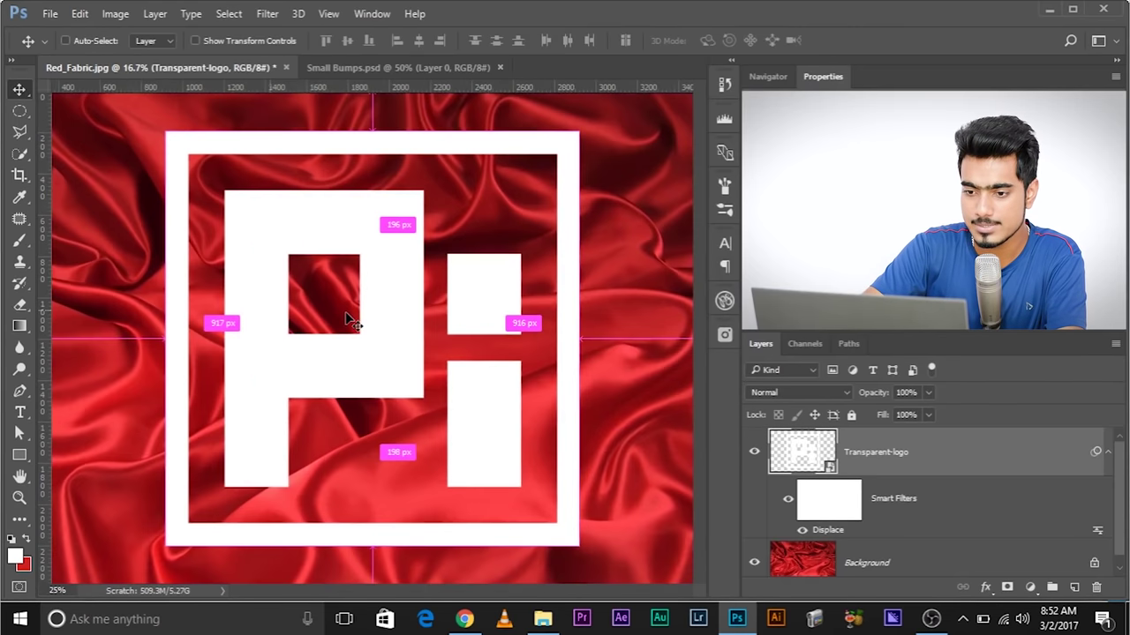
key(ctrl+plus)
key(ctrl+plus)
key(ctrl+plus)
key(ctrl+plus)
key(ctrl+plus)
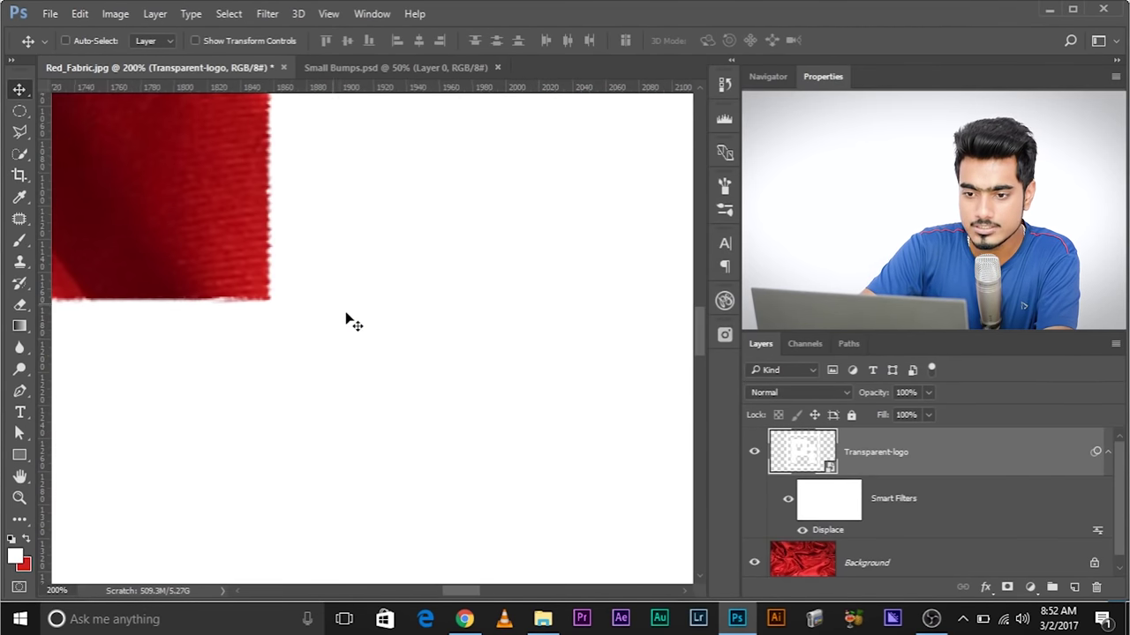
drag(346, 314, 401, 435)
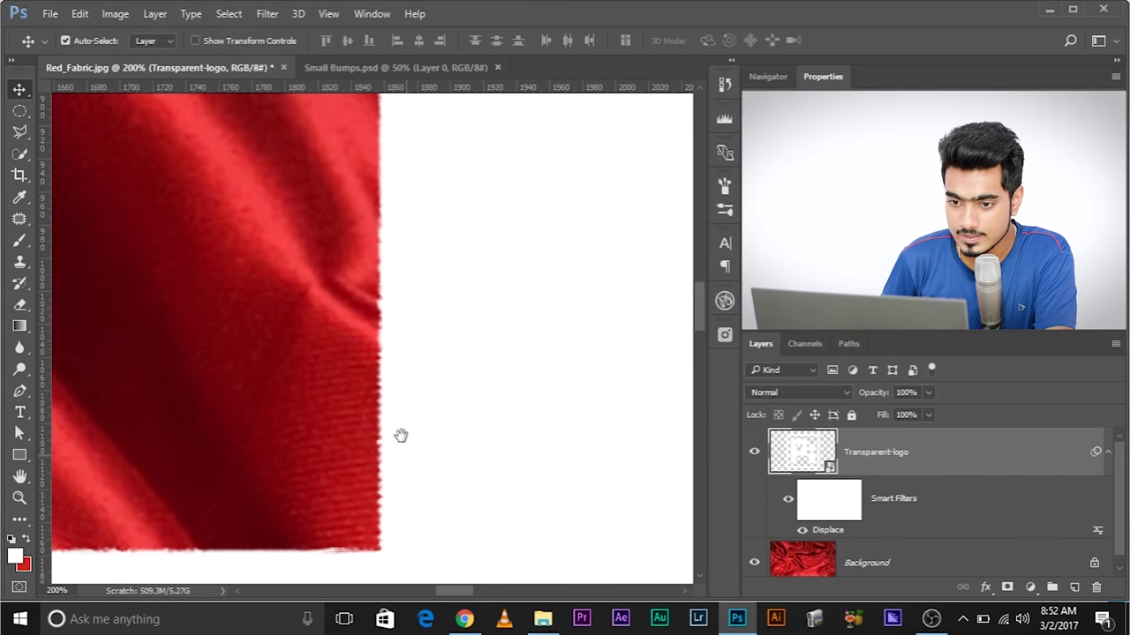
drag(520, 456, 263, 409)
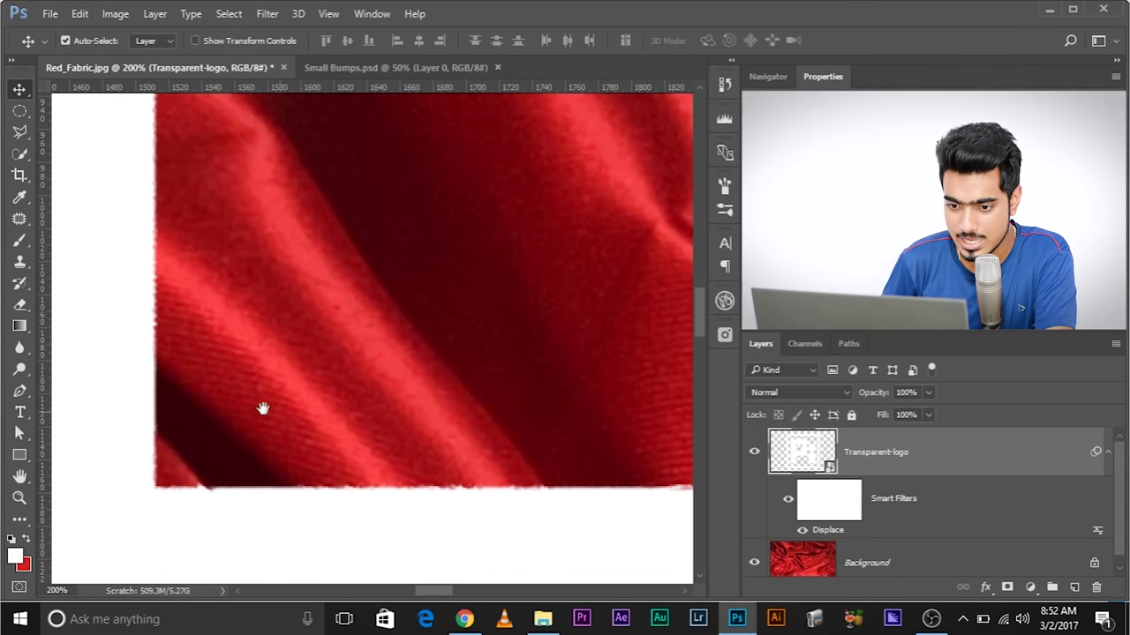
drag(218, 220, 303, 194)
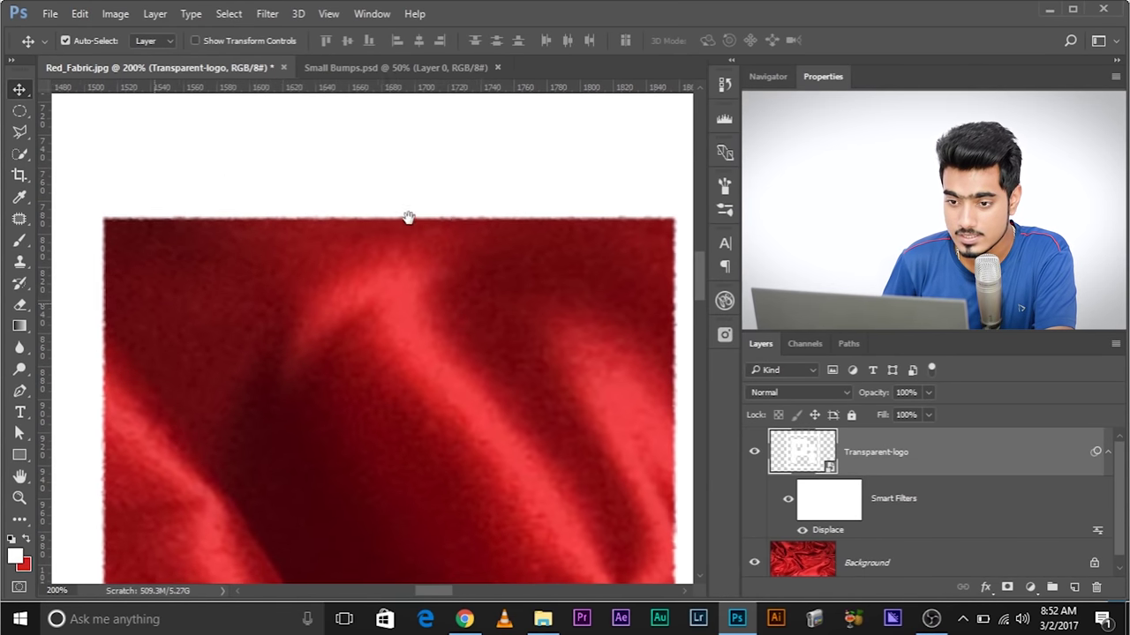
drag(662, 294, 601, 298)
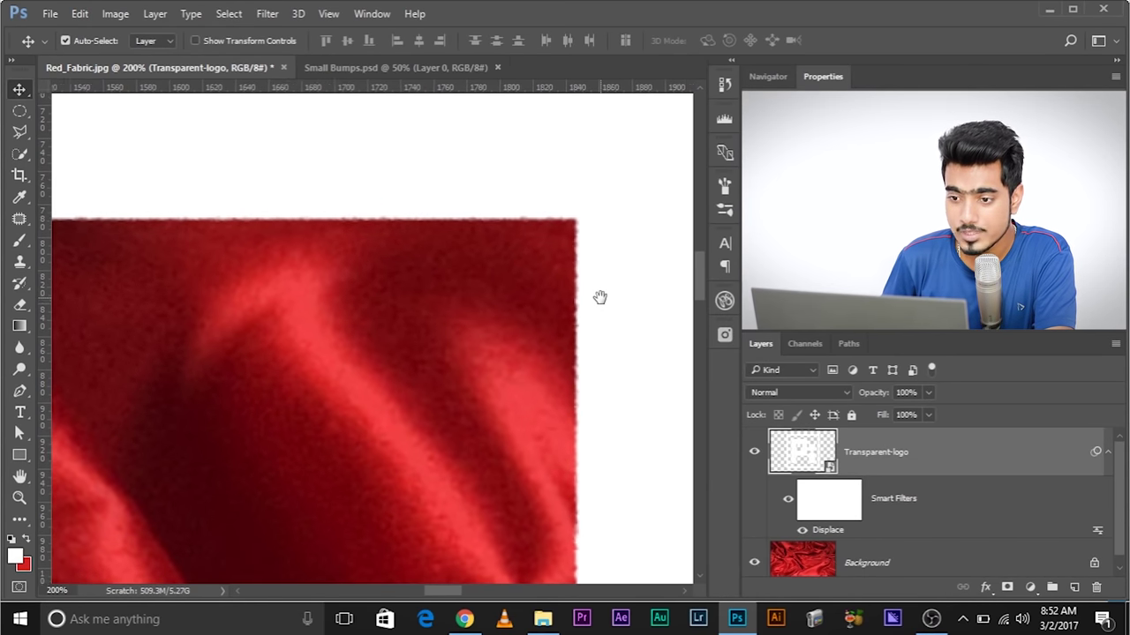
Step: Turn the logo's smart filters off and back on to compare its edges with and without the displacement
click(788, 500)
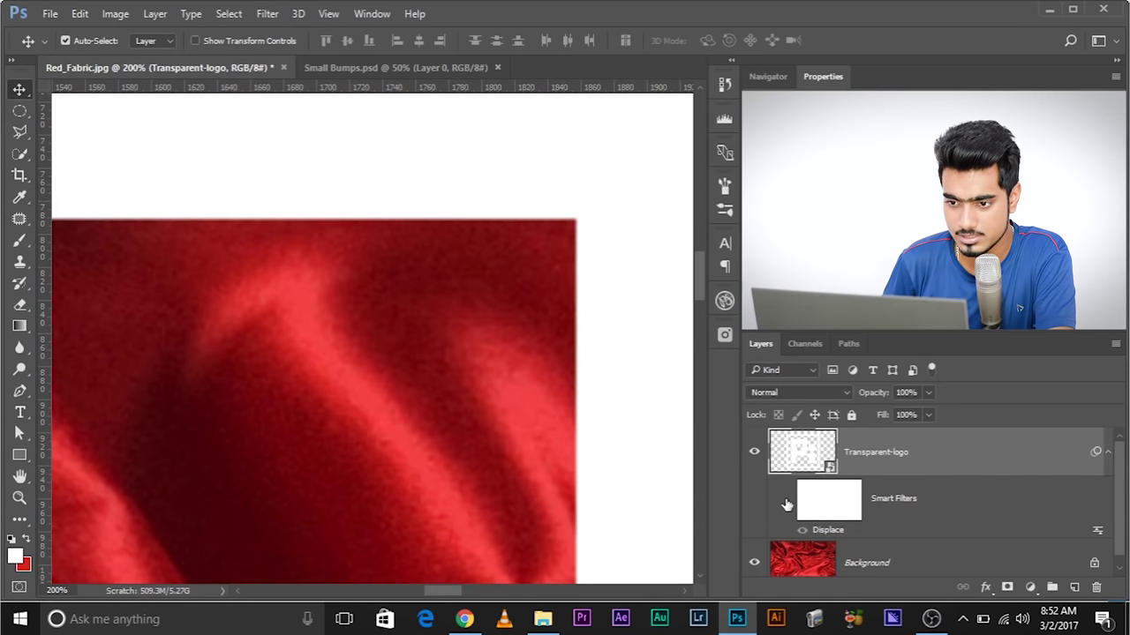
drag(284, 306, 368, 270)
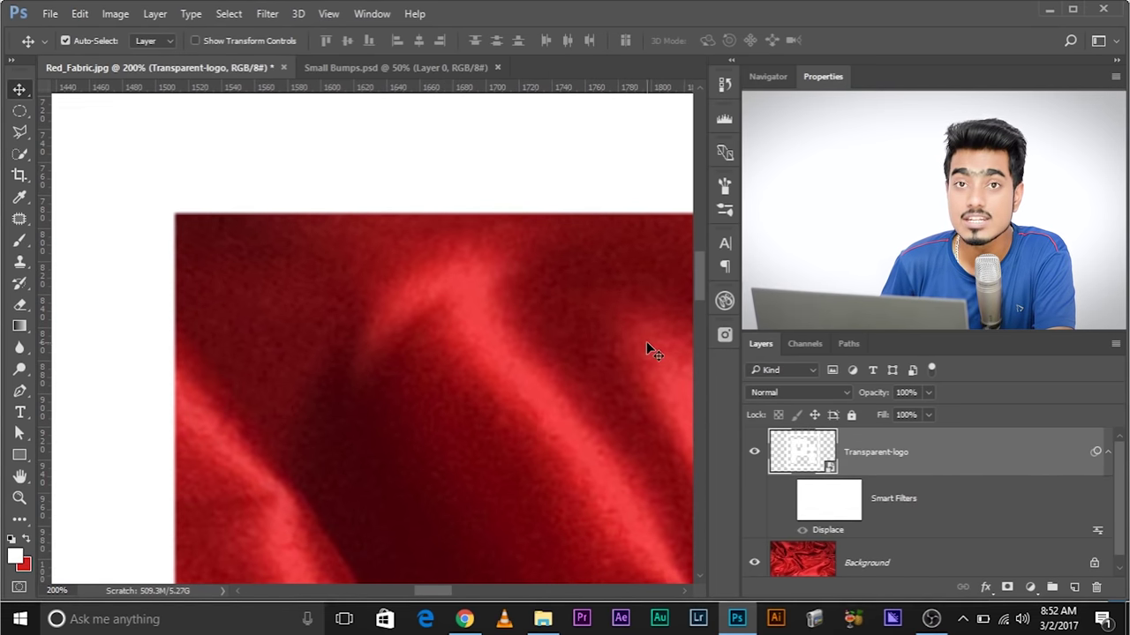
drag(650, 348, 489, 280)
click(788, 500)
drag(333, 97, 630, 403)
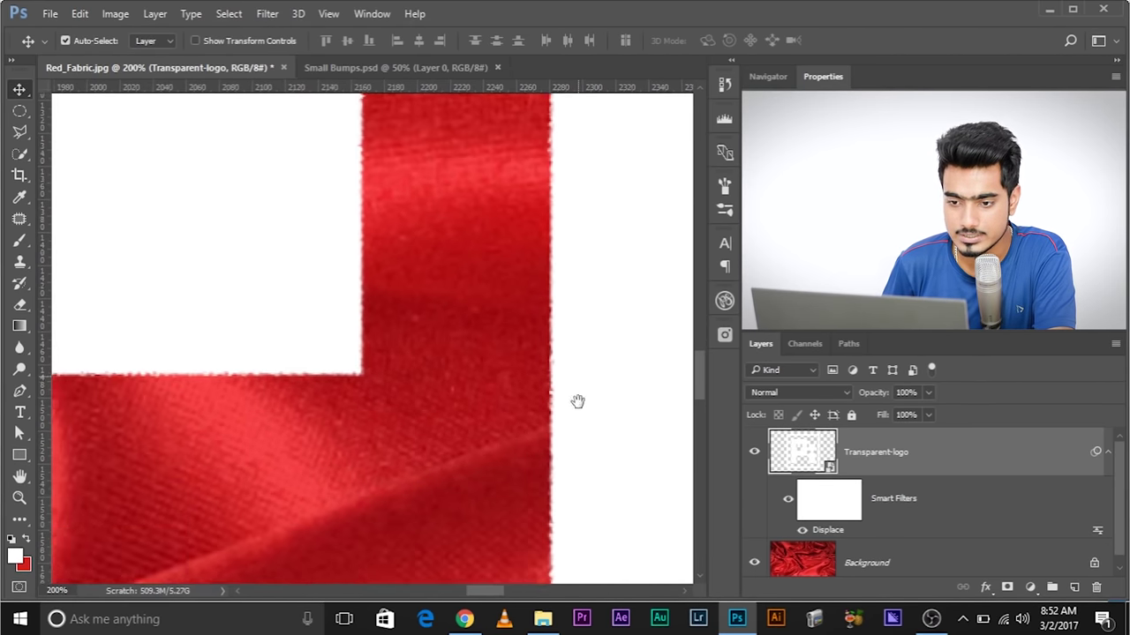
scroll(577, 380, up, 5)
scroll(365, 323, left, 5)
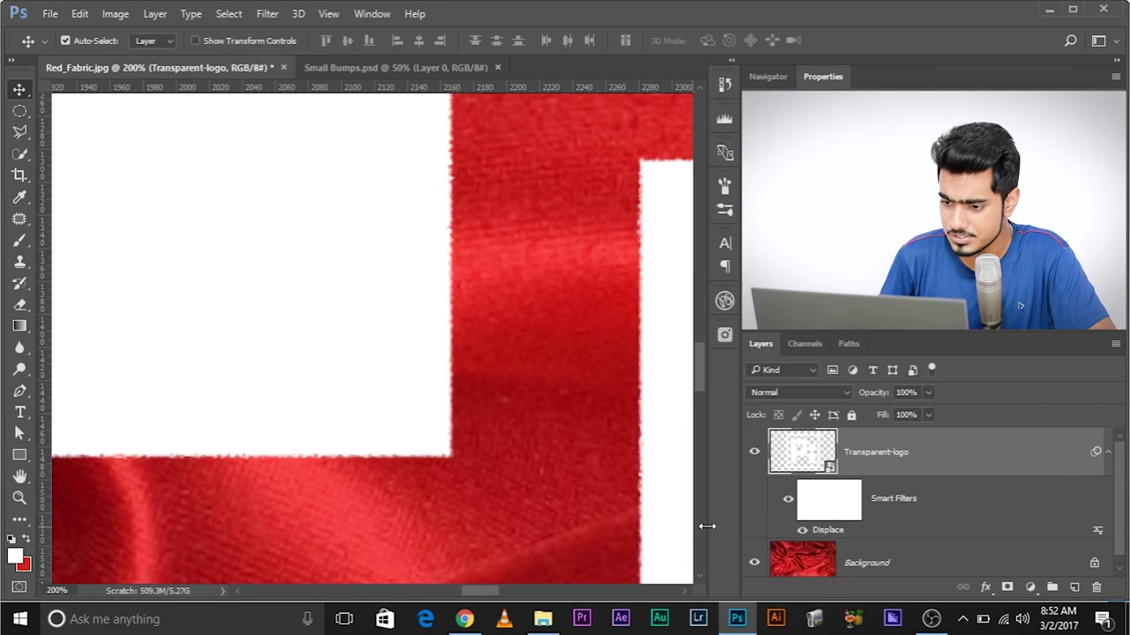
Step: Set the Displace smart filter's horizontal and vertical scale to 15, again using Small Bumps.psd as the map
double_click(828, 530)
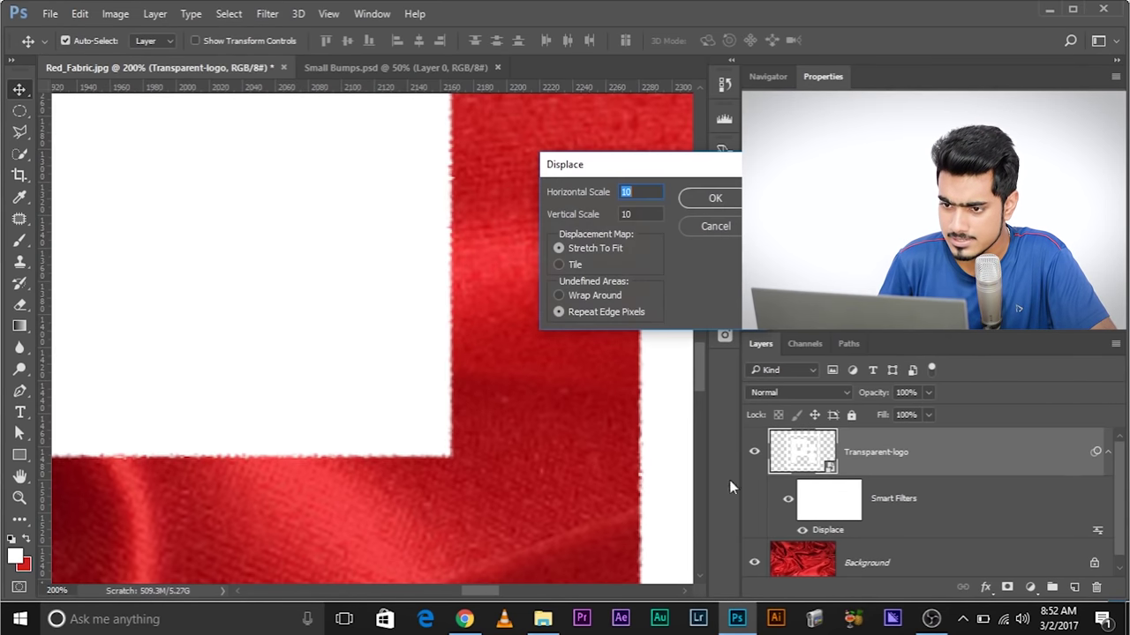
text(15)
key(Return)
click(881, 179)
click(1007, 357)
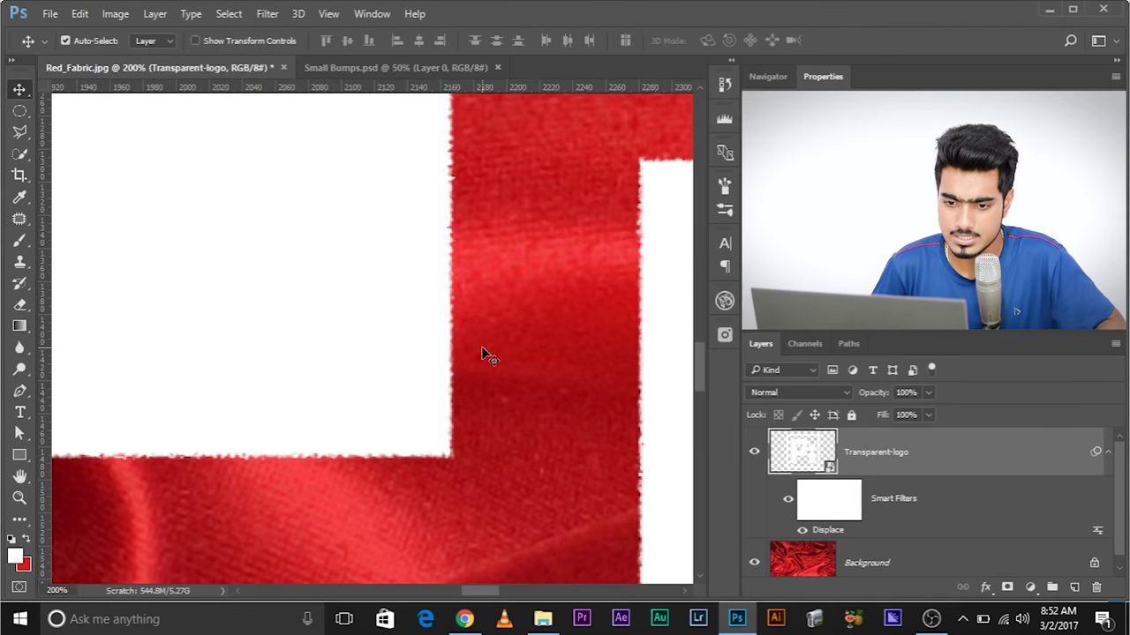
drag(364, 404, 613, 365)
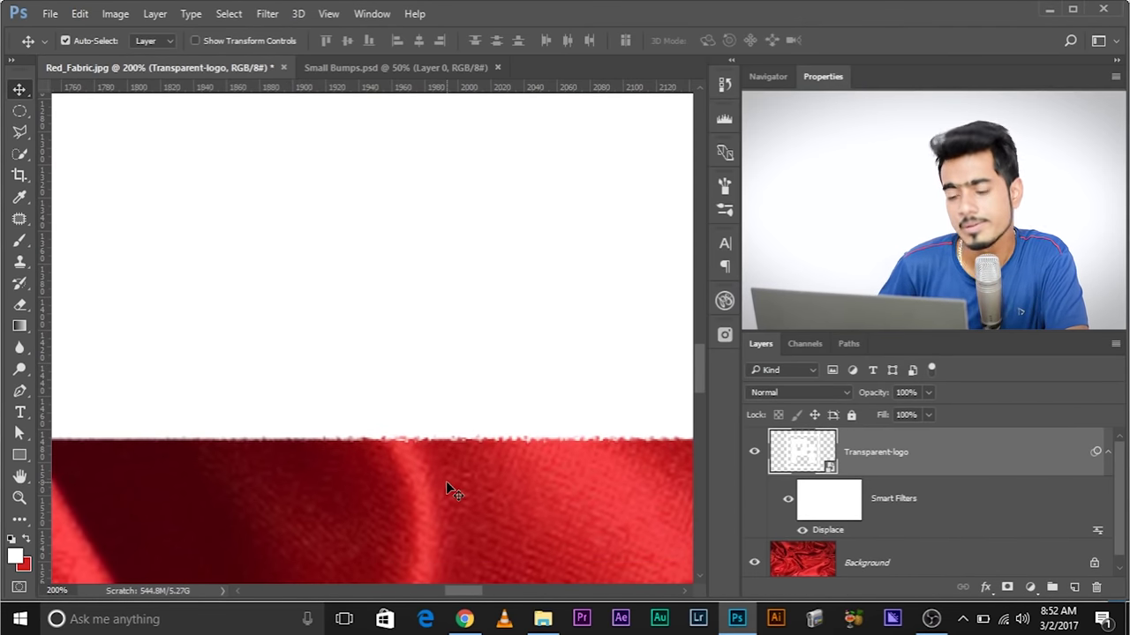
Step: Add a second Displace filter to the logo with horizontal and vertical scale 10, using Big Bump.psd as the displacement map
key(ctrl+minus)
key(ctrl+minus)
key(ctrl+minus)
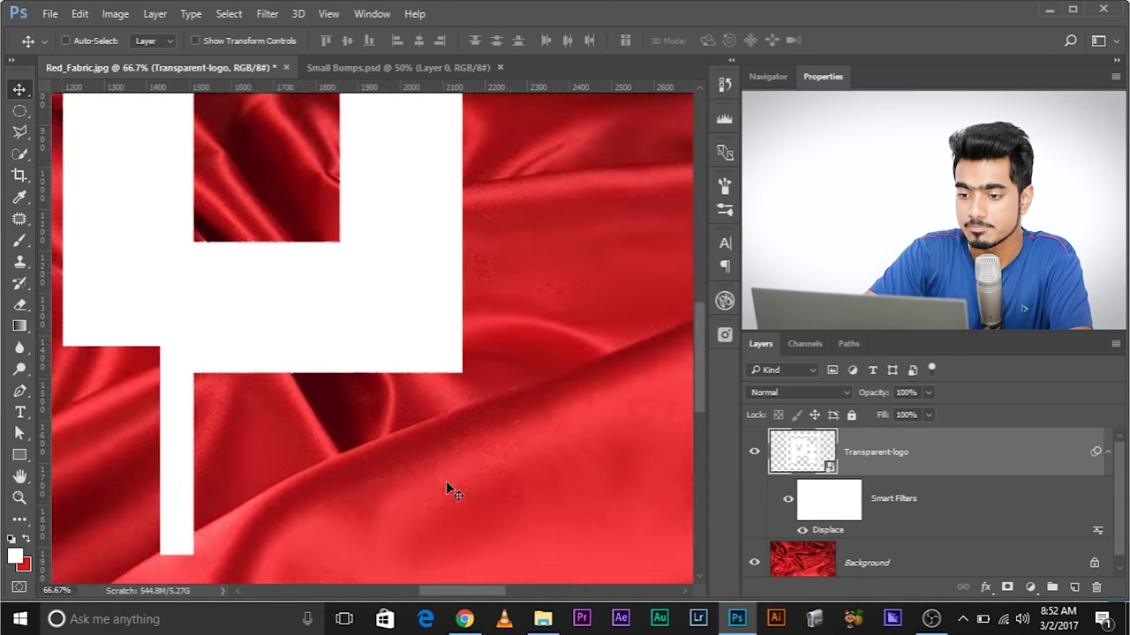
key(ctrl+minus)
key(ctrl+minus)
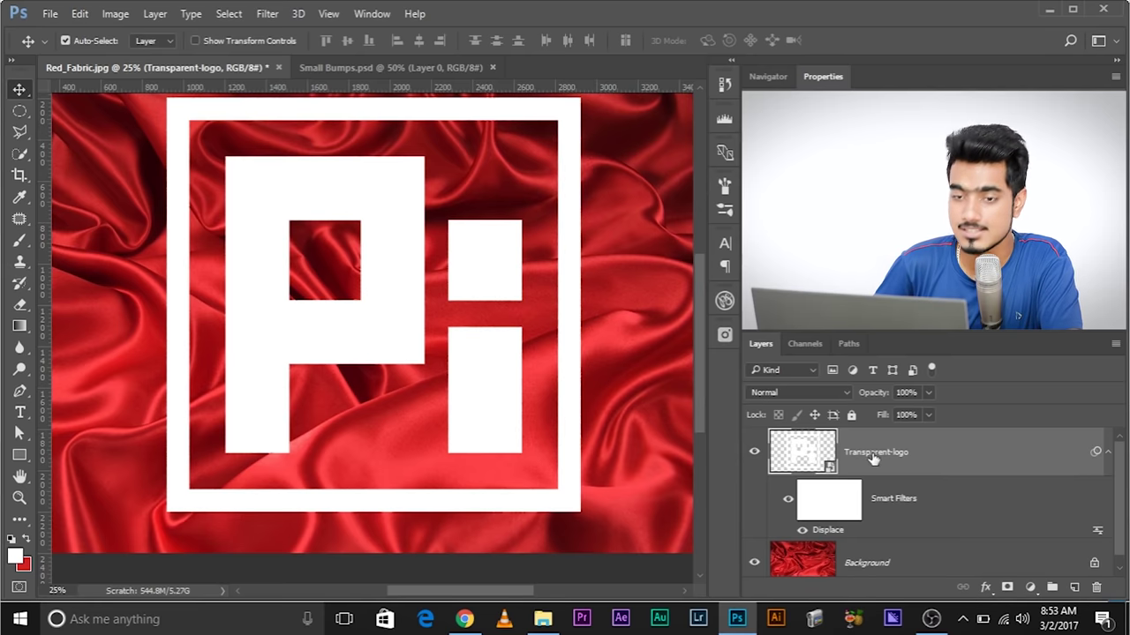
click(268, 13)
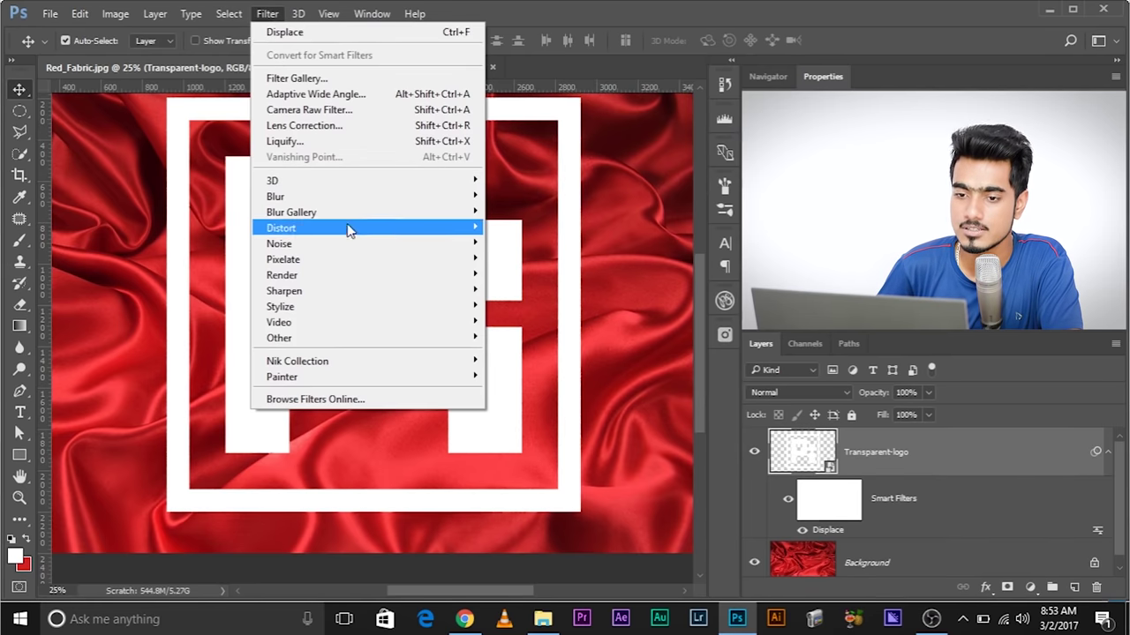
mouse_move(459, 227)
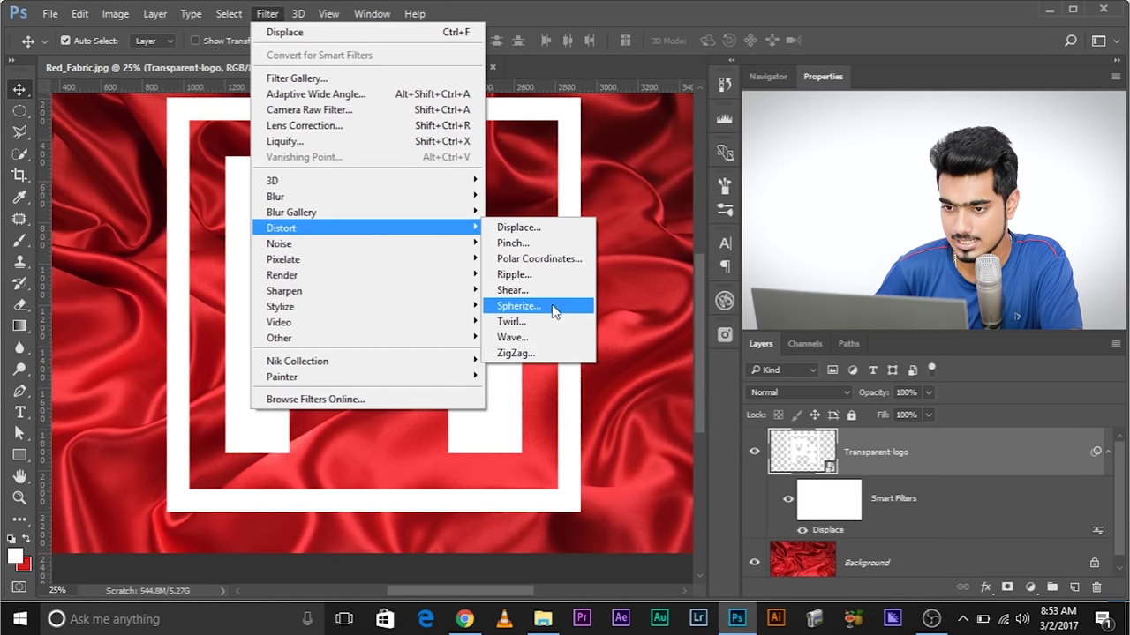
click(518, 227)
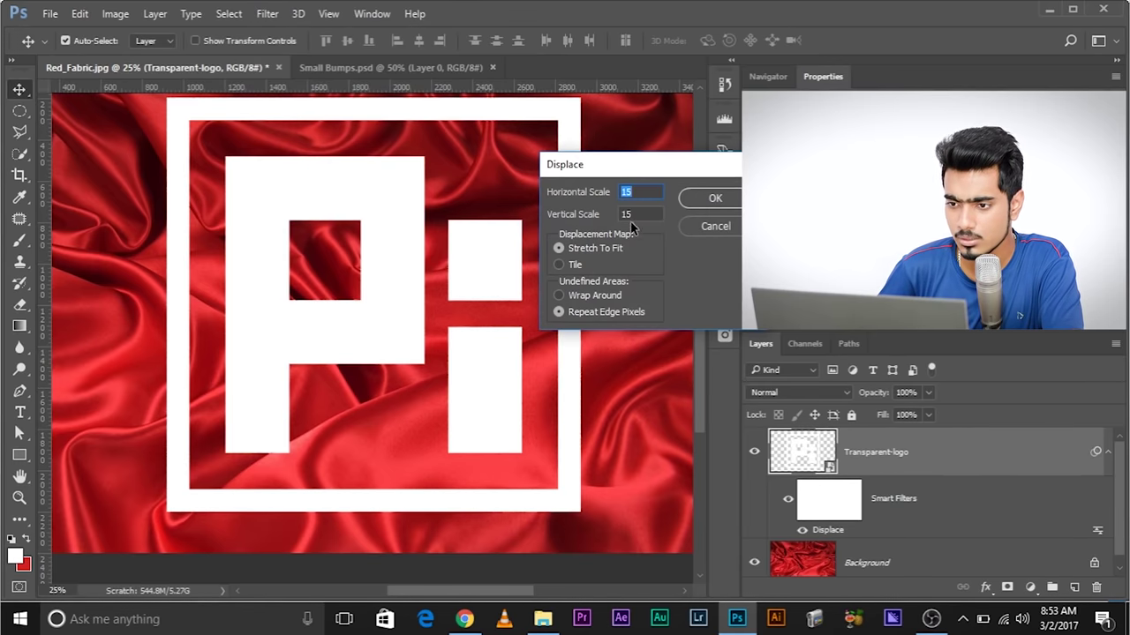
text(10)
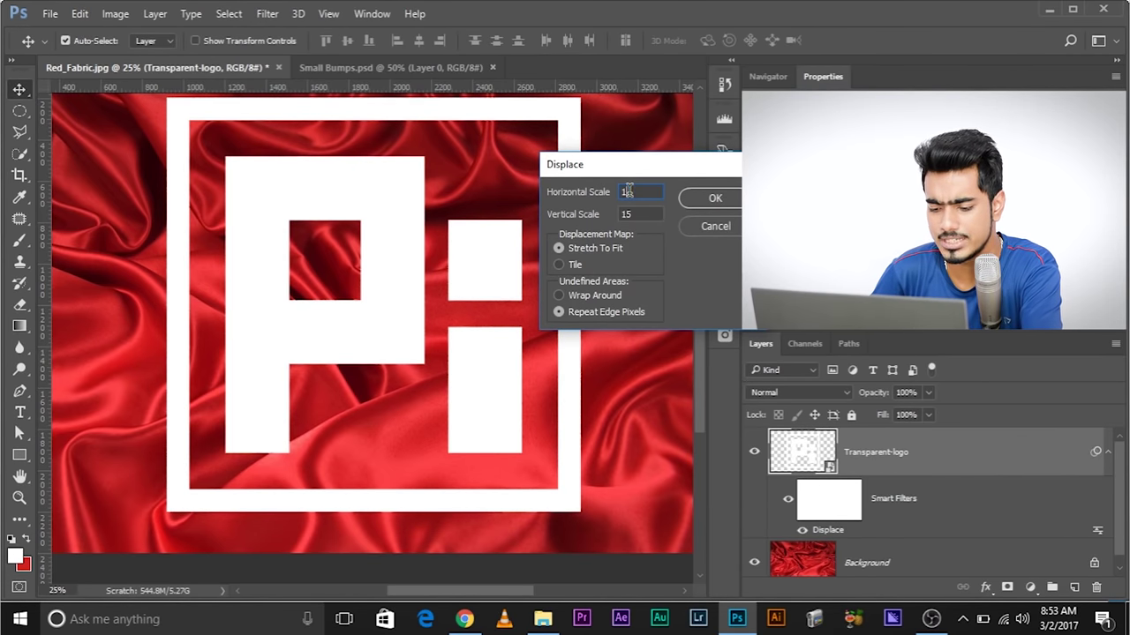
key(Tab)
text(10)
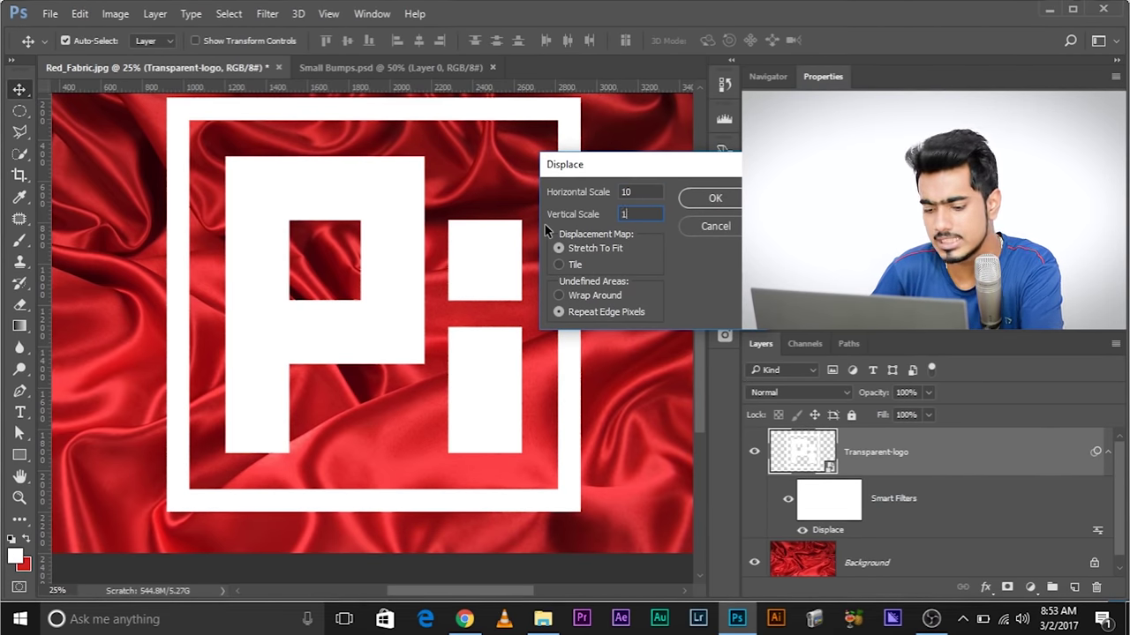
click(725, 201)
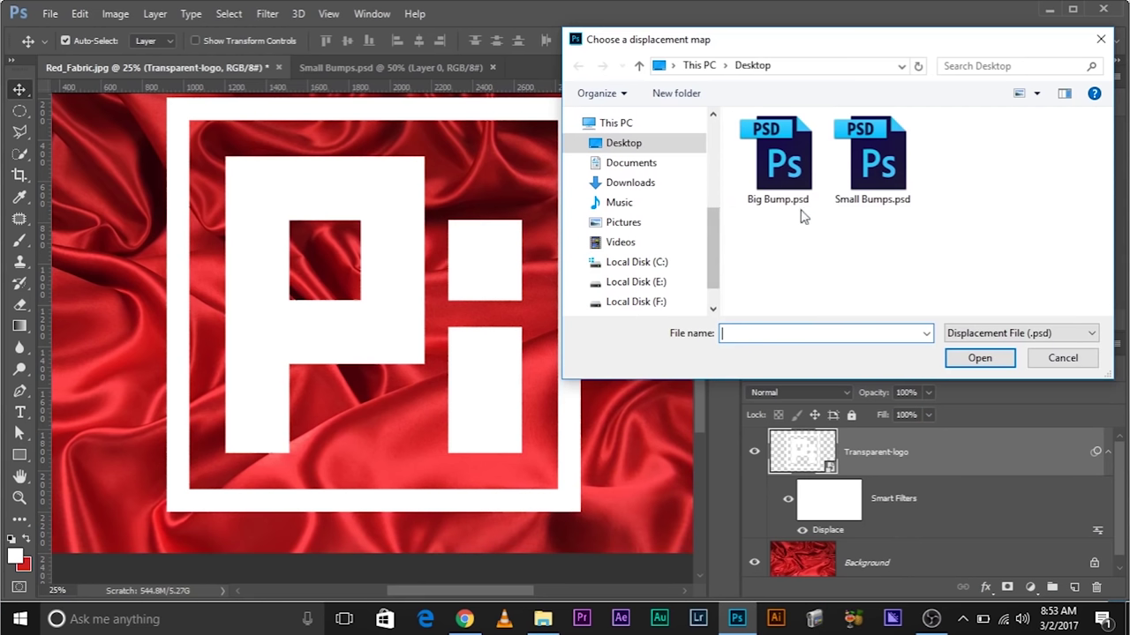
click(790, 194)
click(964, 359)
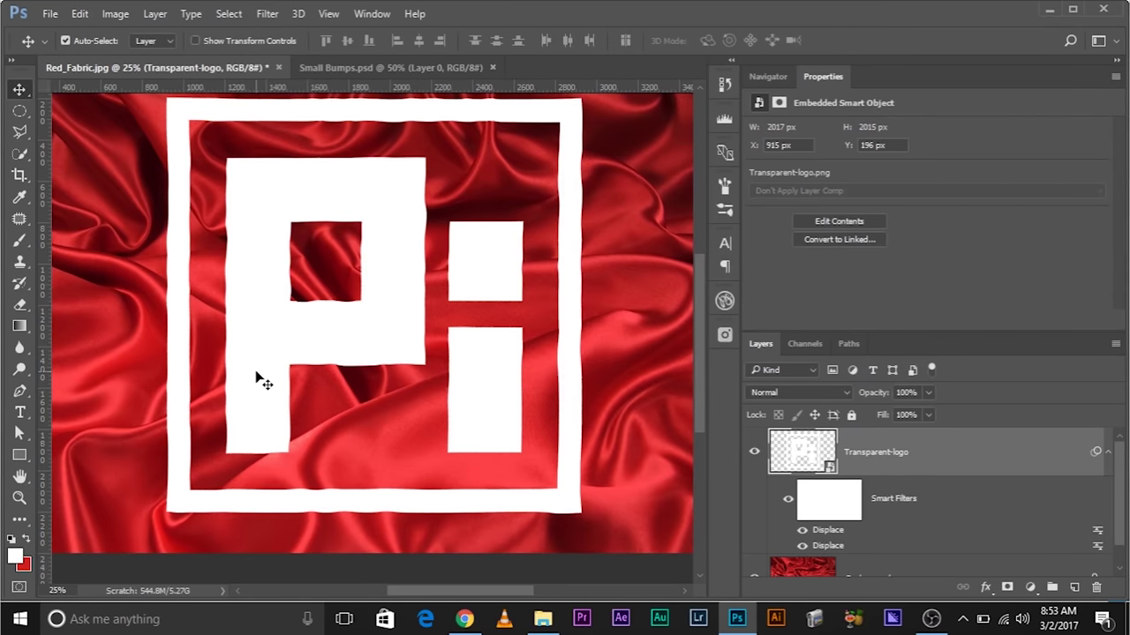
Step: Examine how the logo's edges follow the fabric folds around the letters at 66.7% zoom
scroll(264, 381, up, 3)
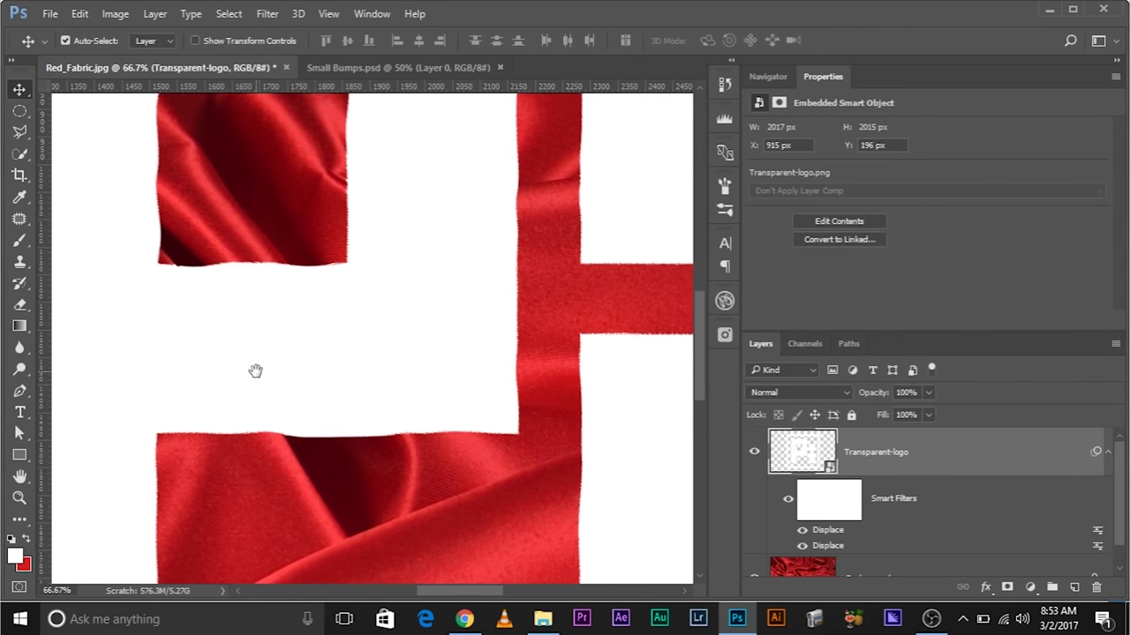
scroll(285, 390, right, 3)
scroll(285, 390, up, 2)
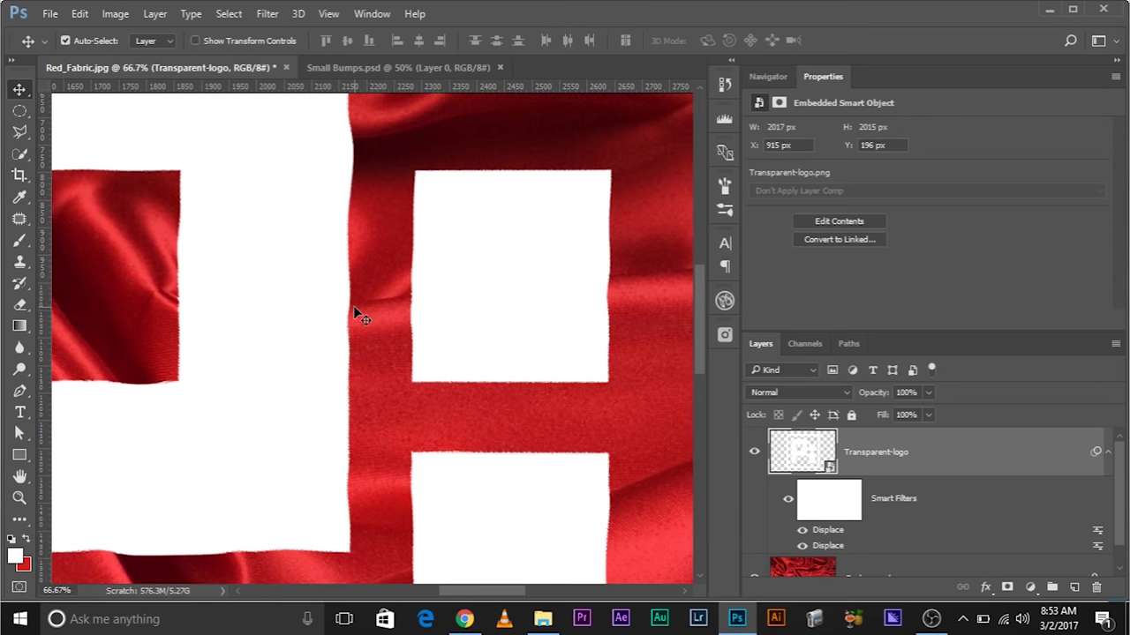
drag(346, 343, 384, 327)
drag(334, 257, 684, 228)
drag(474, 360, 437, 186)
drag(597, 366, 483, 276)
drag(560, 388, 498, 283)
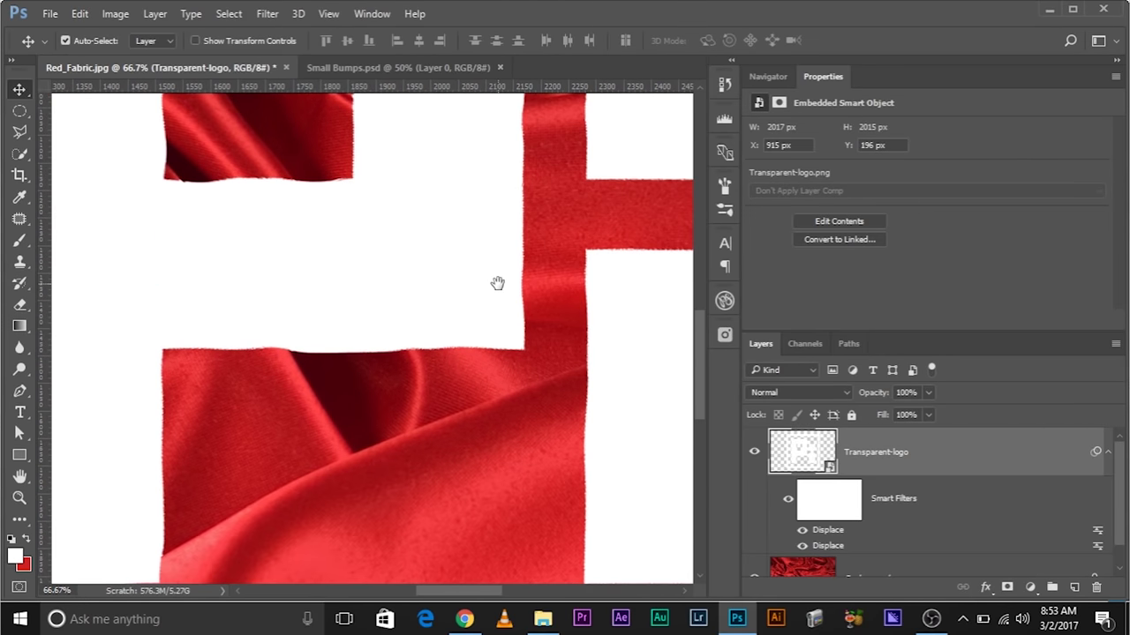
drag(536, 347, 457, 325)
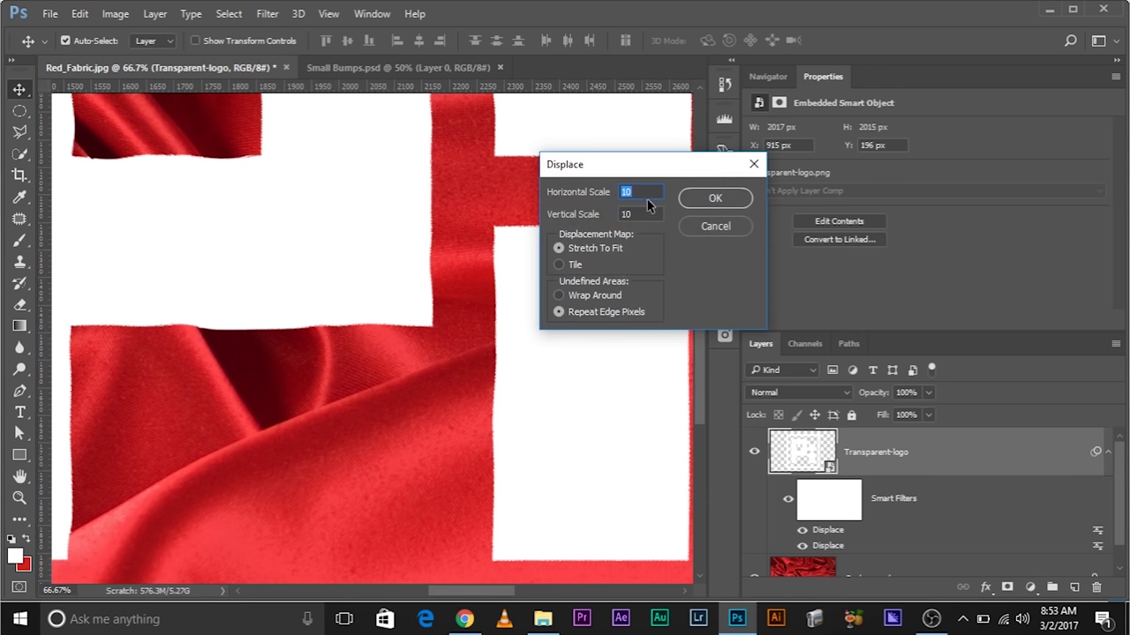
Step: Set the second Displace filter's horizontal and vertical scale to 15, with Big Bump.psd as its displacement map
text(15)
key(Tab)
text(15)
click(713, 199)
click(778, 158)
click(985, 360)
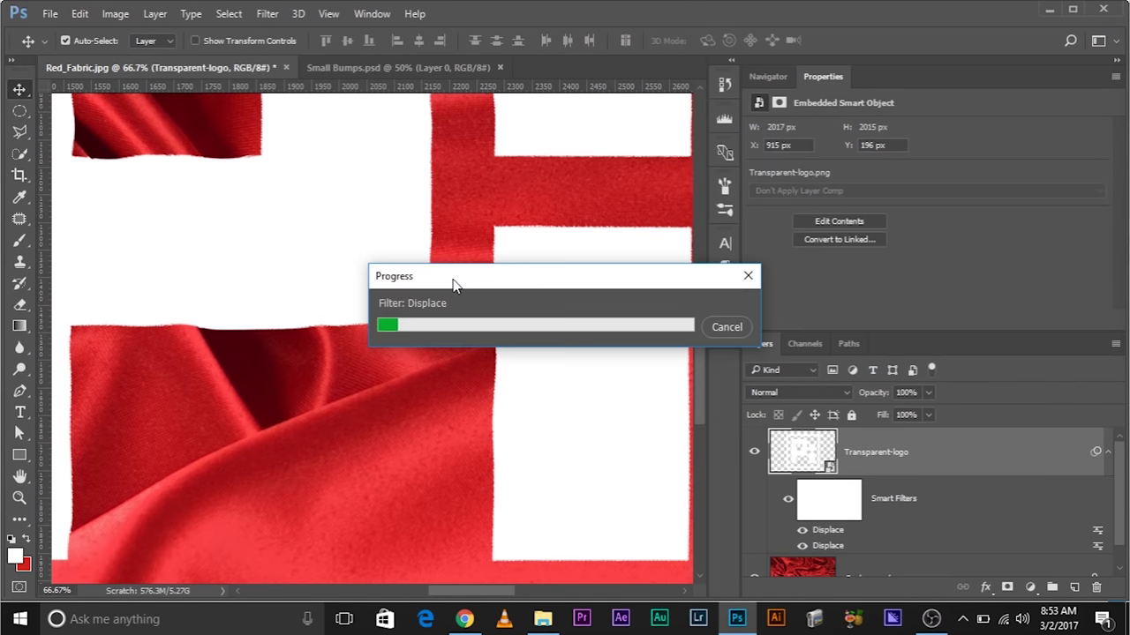
Step: Inspect the logo's outer frame and letter edges for how well the stronger displacement matches the fabric folds
drag(434, 232, 667, 463)
drag(327, 249, 383, 311)
drag(541, 318, 429, 321)
drag(609, 330, 424, 330)
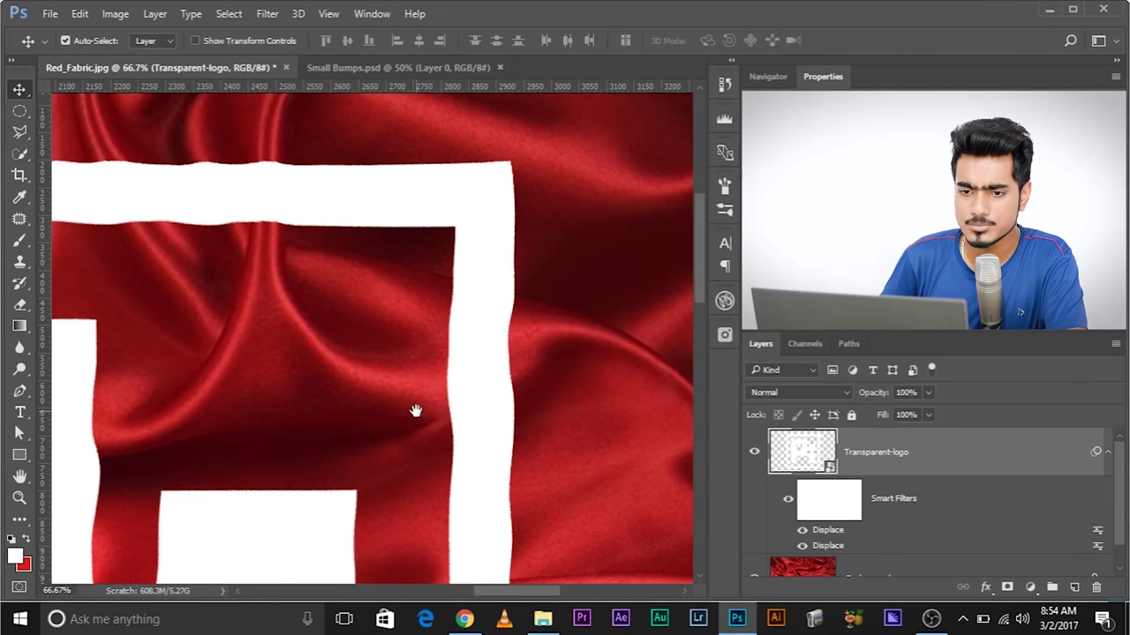
drag(416, 409, 537, 462)
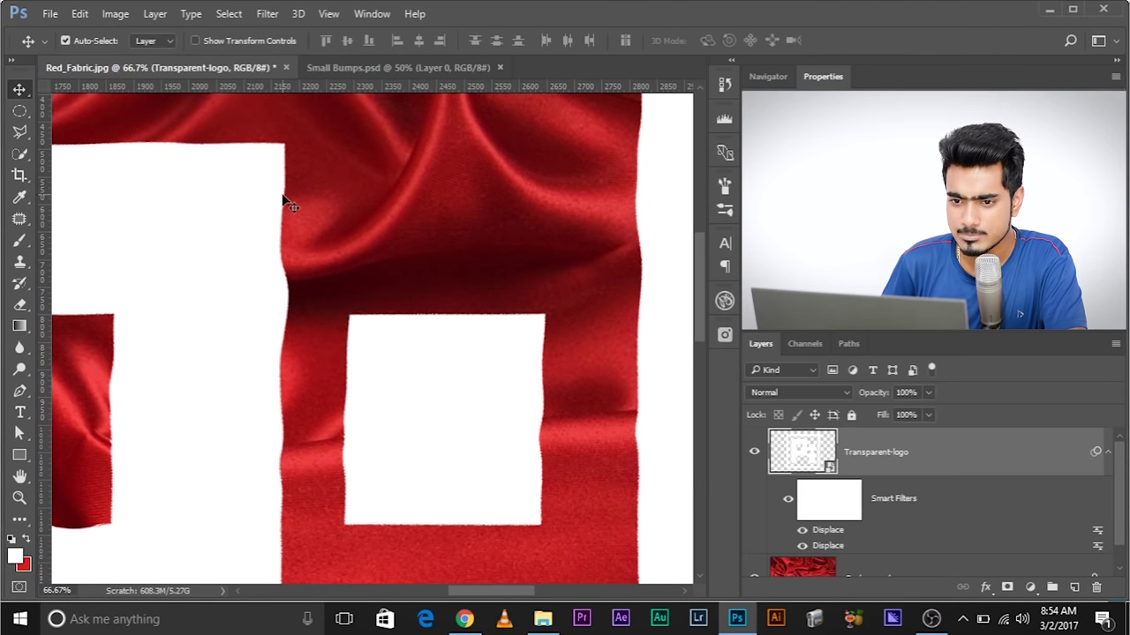
drag(282, 285, 584, 504)
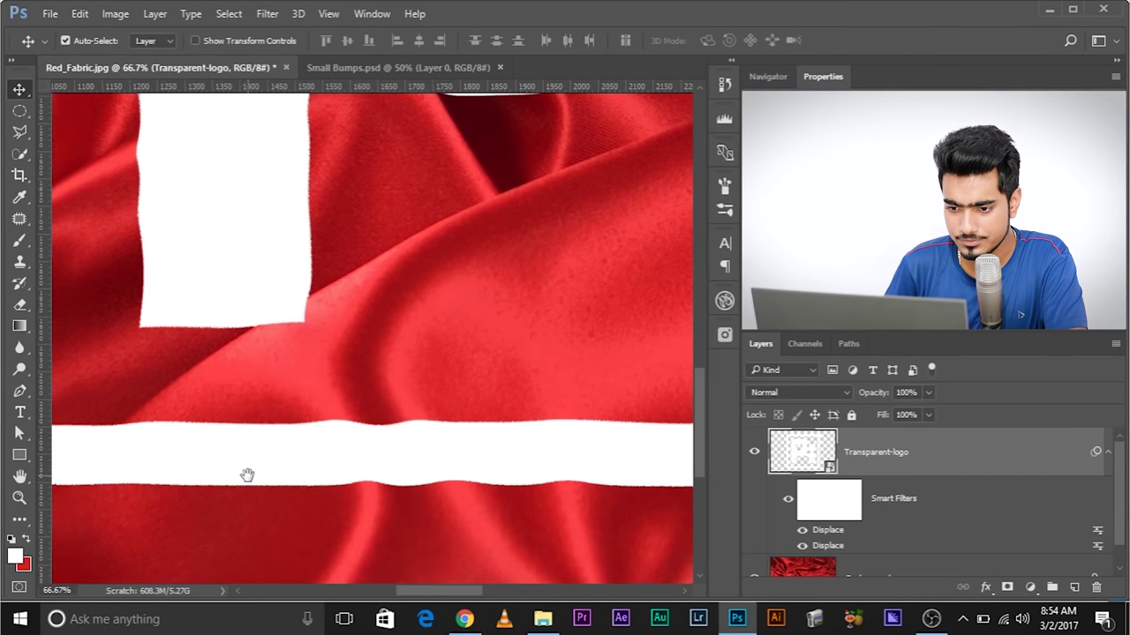
Step: Start Puppet Warp on the Transparent-logo layer and show its mesh
drag(429, 326, 439, 423)
drag(420, 259, 426, 336)
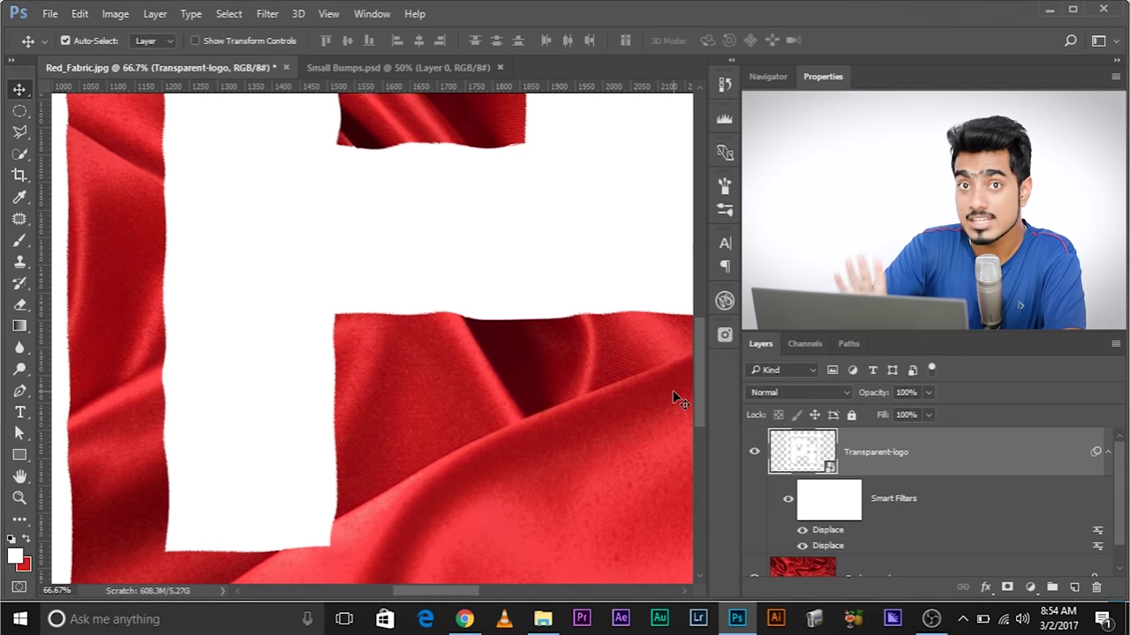
click(78, 15)
click(172, 300)
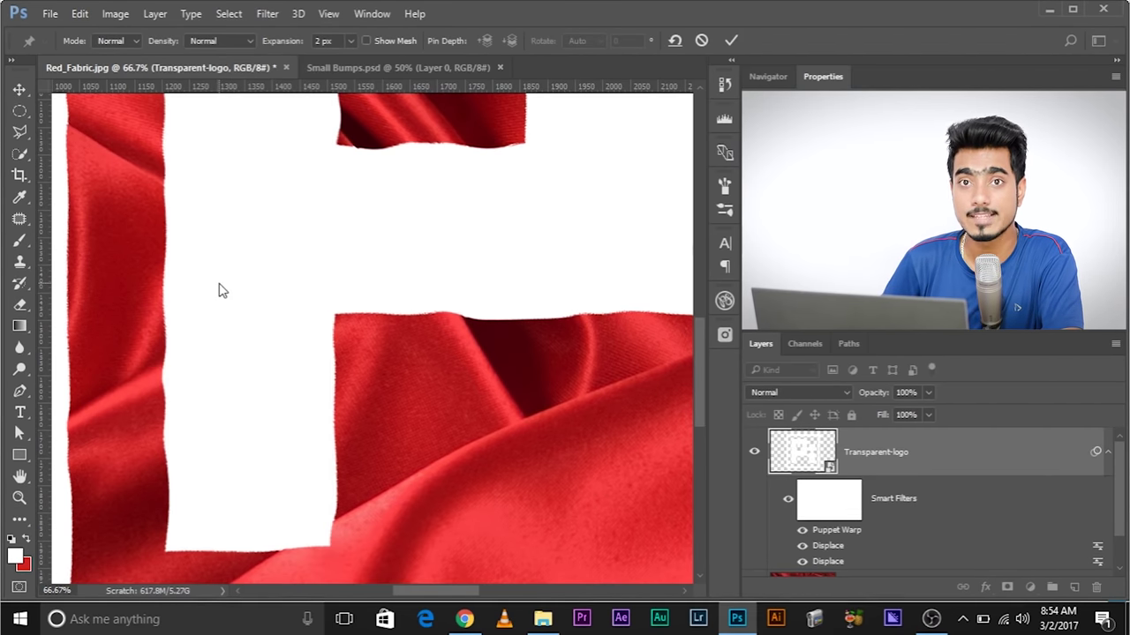
click(367, 41)
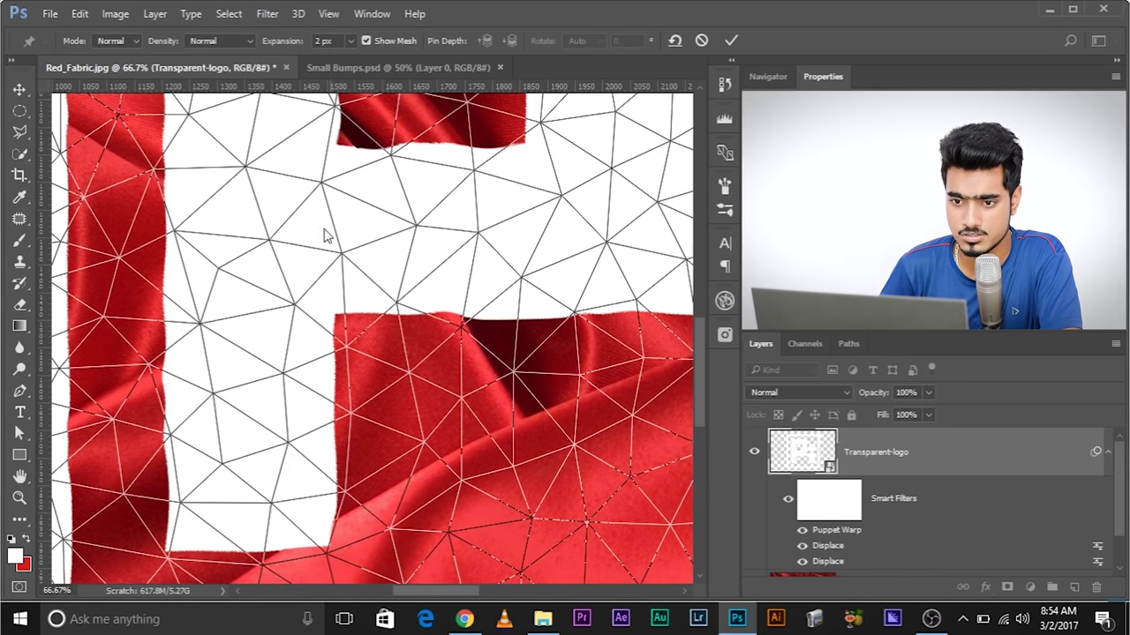
Step: Place Puppet Warp pins near the logo's centre and at the corners of its outer frame to anchor it
drag(252, 219, 512, 487)
drag(433, 126, 440, 402)
scroll(348, 416, down, 5)
key(ctrl+minus)
key(ctrl+minus)
key(ctrl+minus)
key(ctrl+minus)
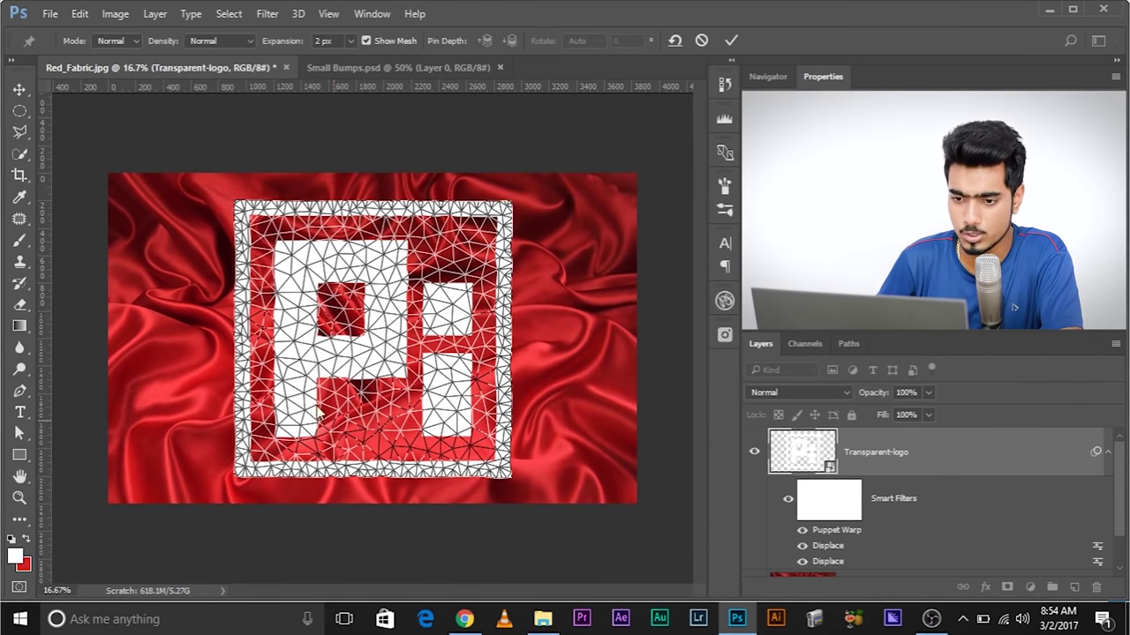
click(380, 352)
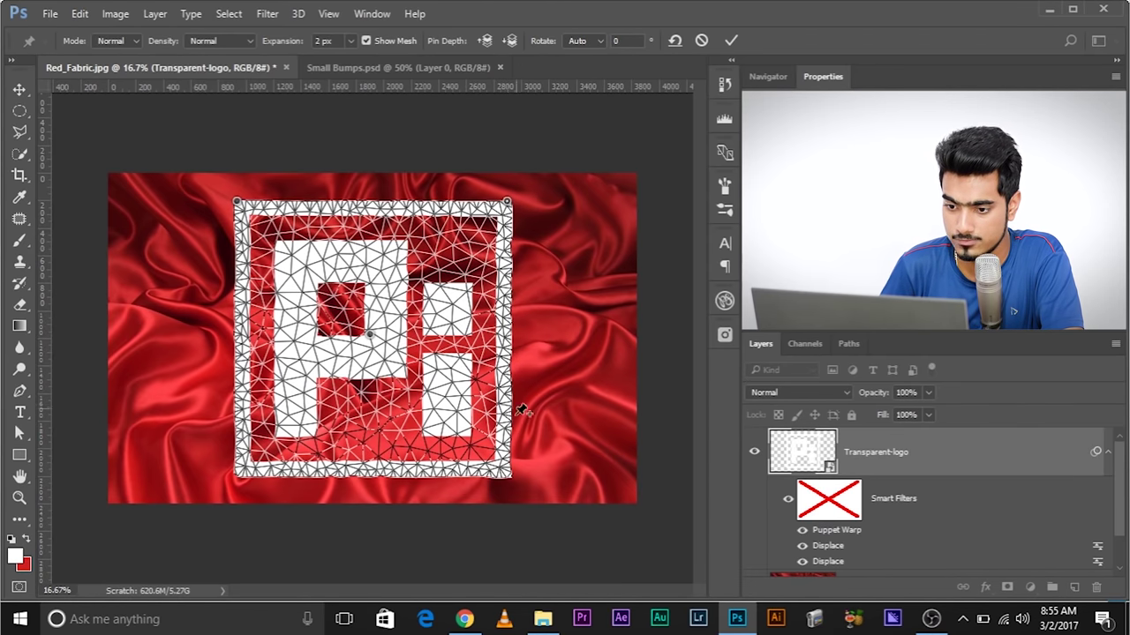
click(236, 473)
Step: Pin the outer frame's left bar where the fabric fold meets it and shift that spot slightly inward
key(ctrl+plus)
key(ctrl+plus)
key(ctrl+plus)
key(ctrl+plus)
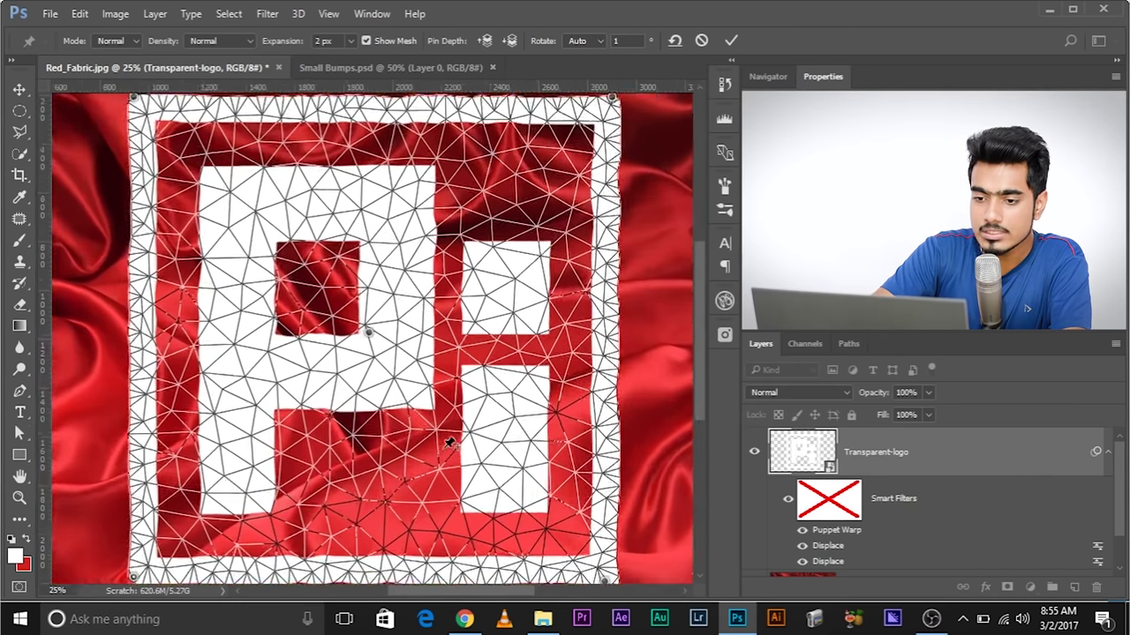
key(ctrl+plus)
drag(164, 496, 264, 408)
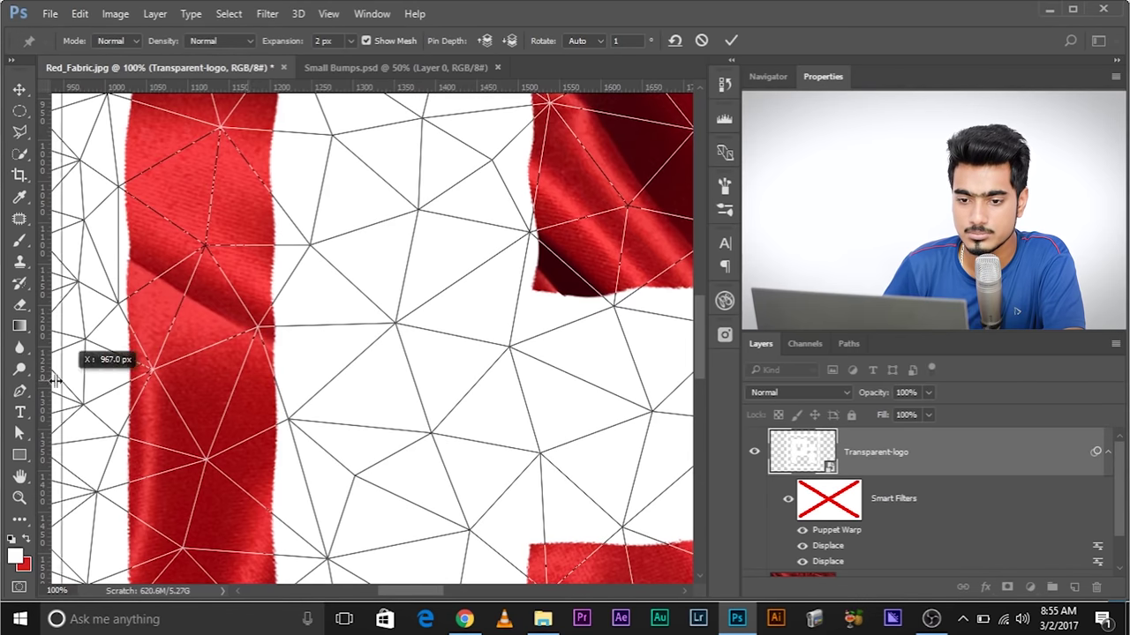
drag(151, 361, 614, 362)
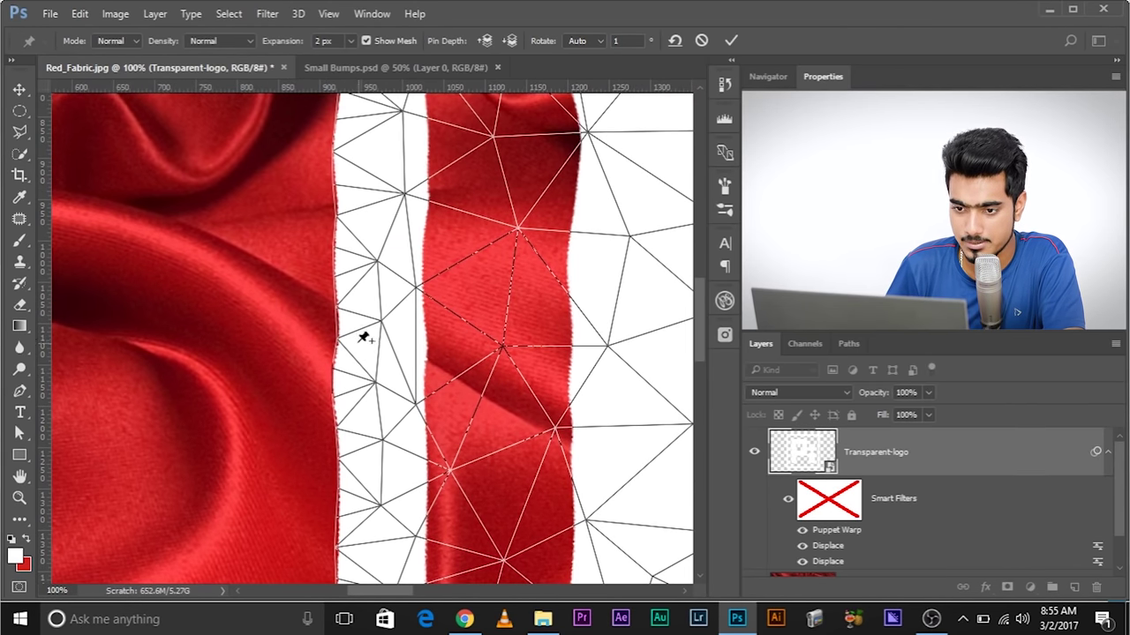
mouse_move(357, 346)
mouse_down()
mouse_move(394, 355)
mouse_move(375, 354)
mouse_up()
Step: Add three closely spaced pins along the frame's top bar and nudge them so its edge ripples with the fabric folds
drag(444, 259, 384, 441)
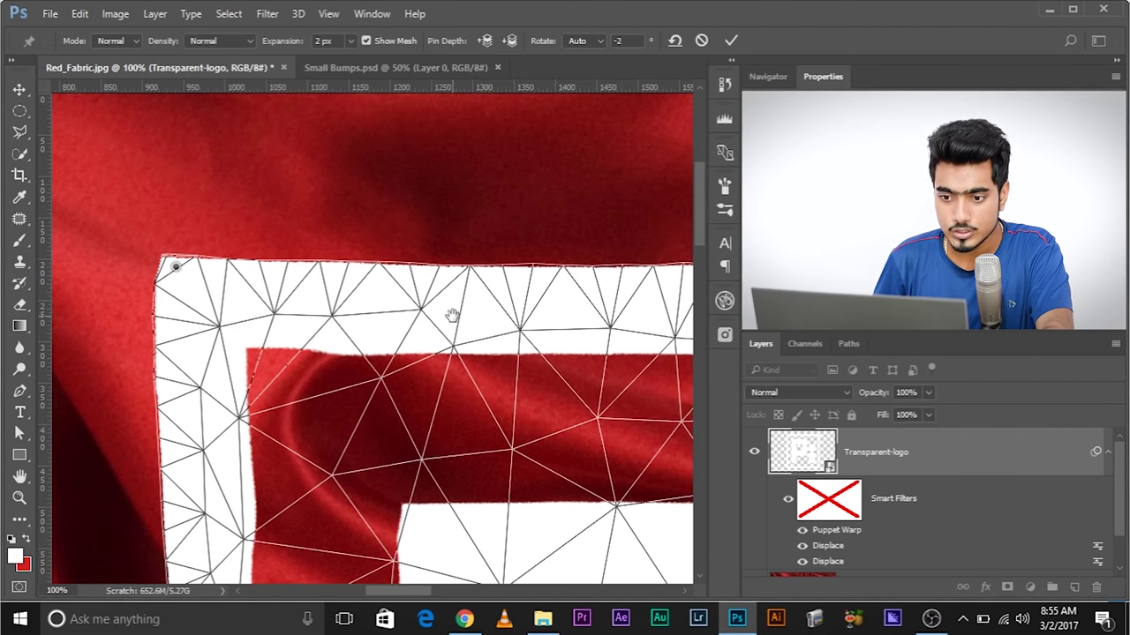
drag(663, 410, 504, 396)
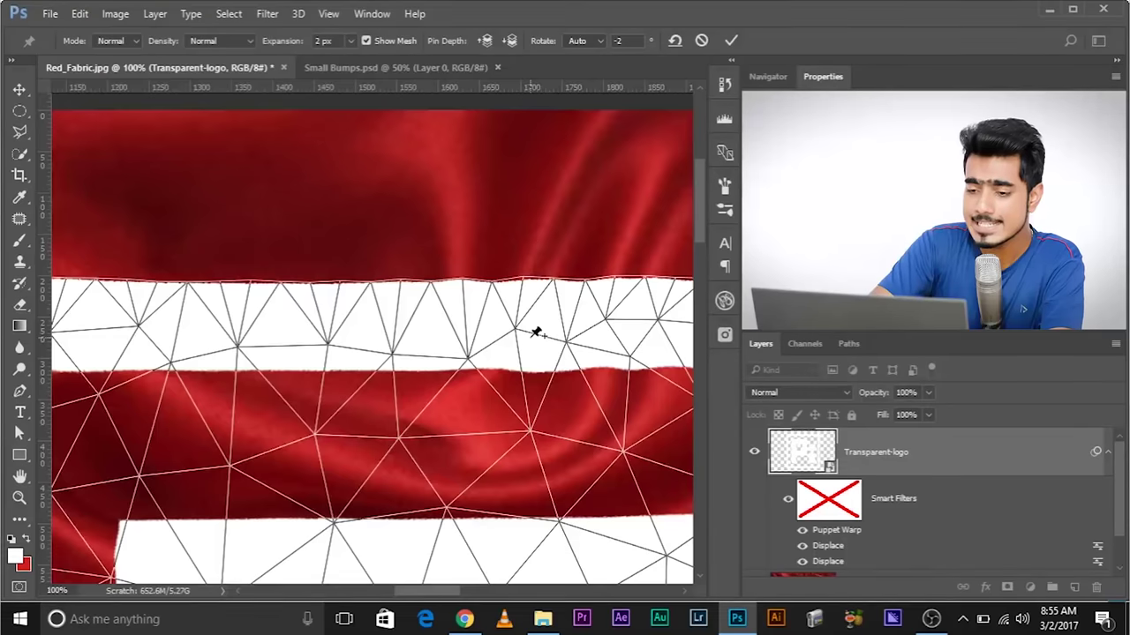
key(ctrl+plus)
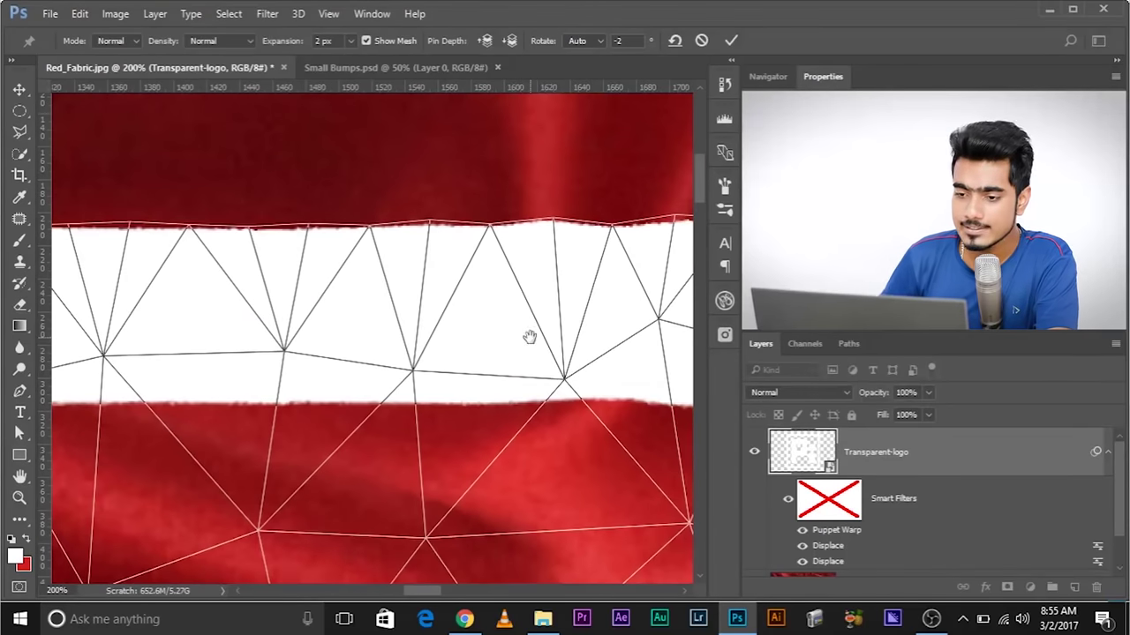
drag(578, 336, 364, 284)
click(431, 294)
drag(432, 294, 429, 307)
click(521, 298)
drag(522, 302, 526, 294)
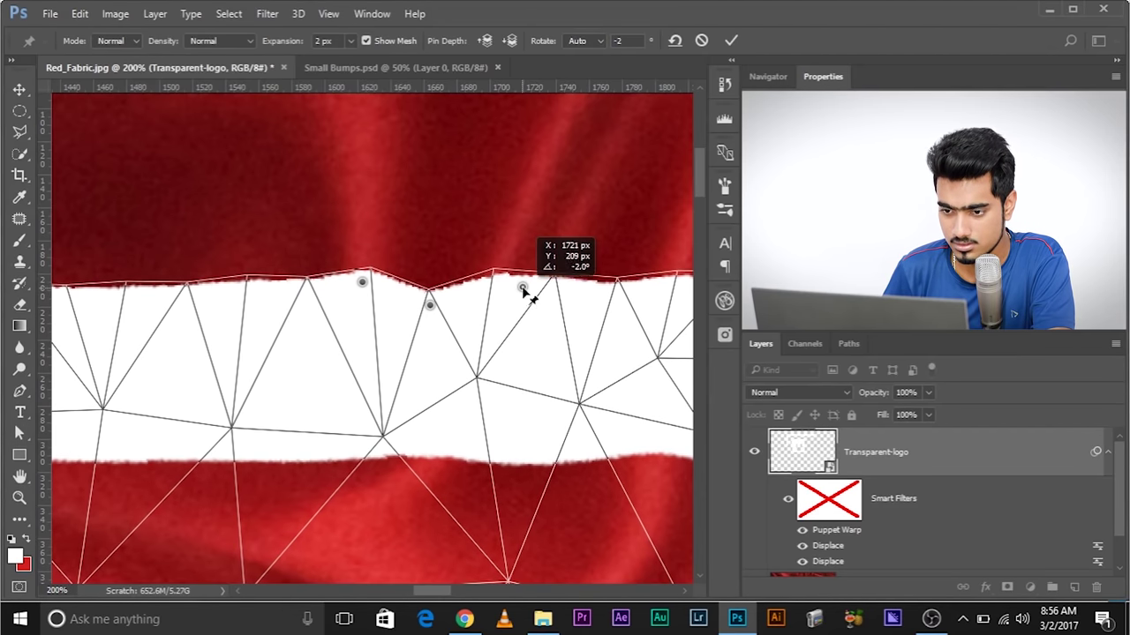
Step: Hide the warp mesh and pin the left edge of the P's stem and the fold in the gap beside it
scroll(586, 336, down, 7)
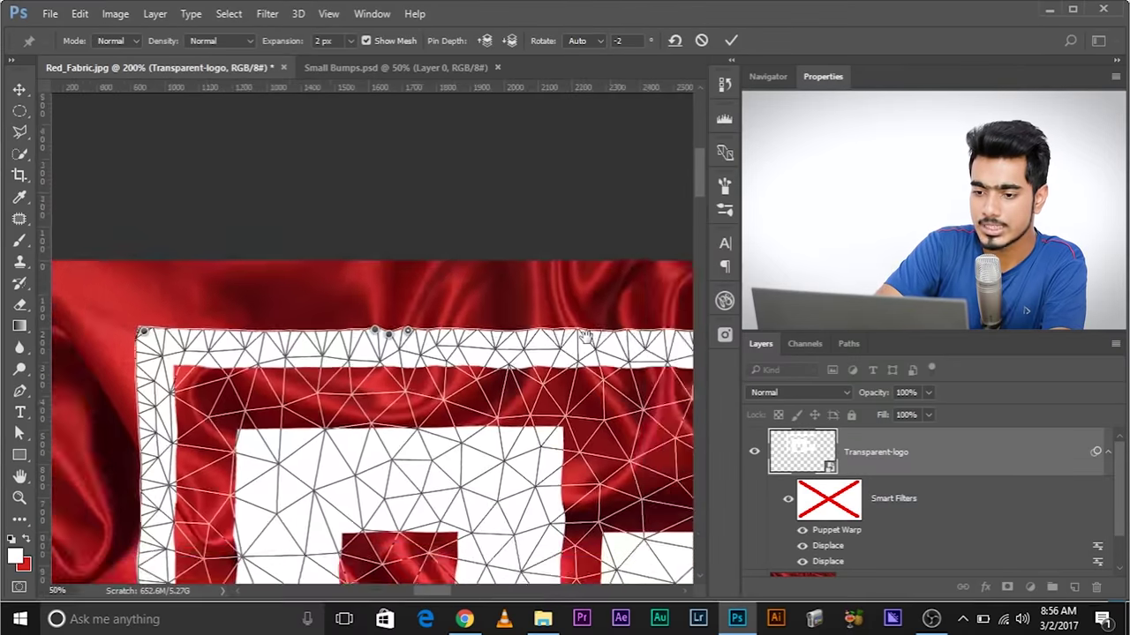
scroll(591, 333, up, 3)
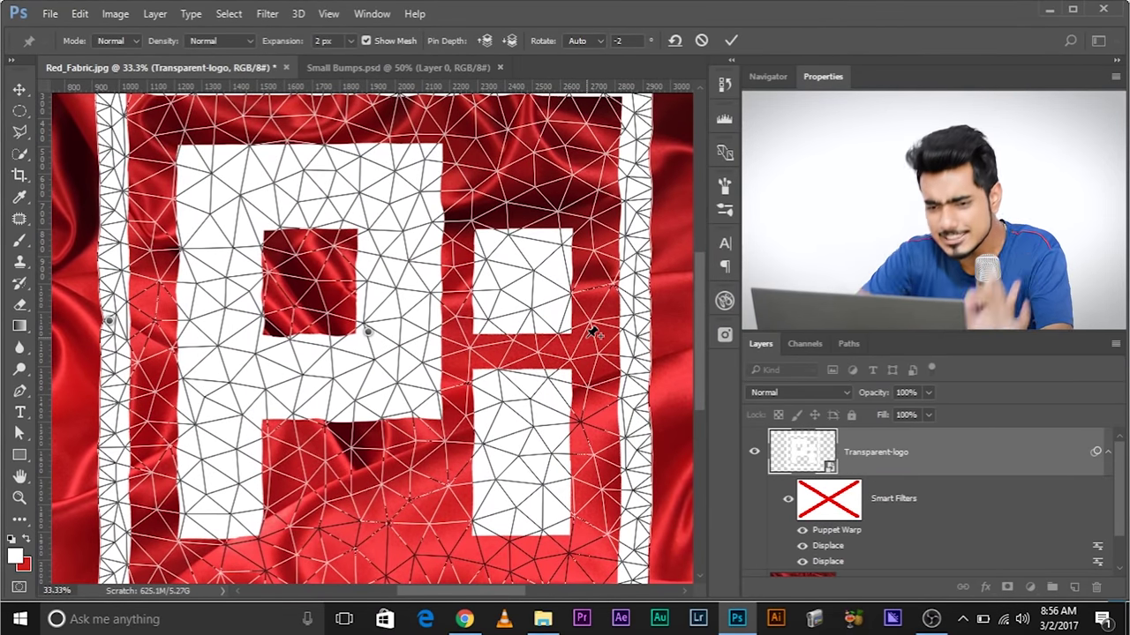
scroll(594, 333, up, 3)
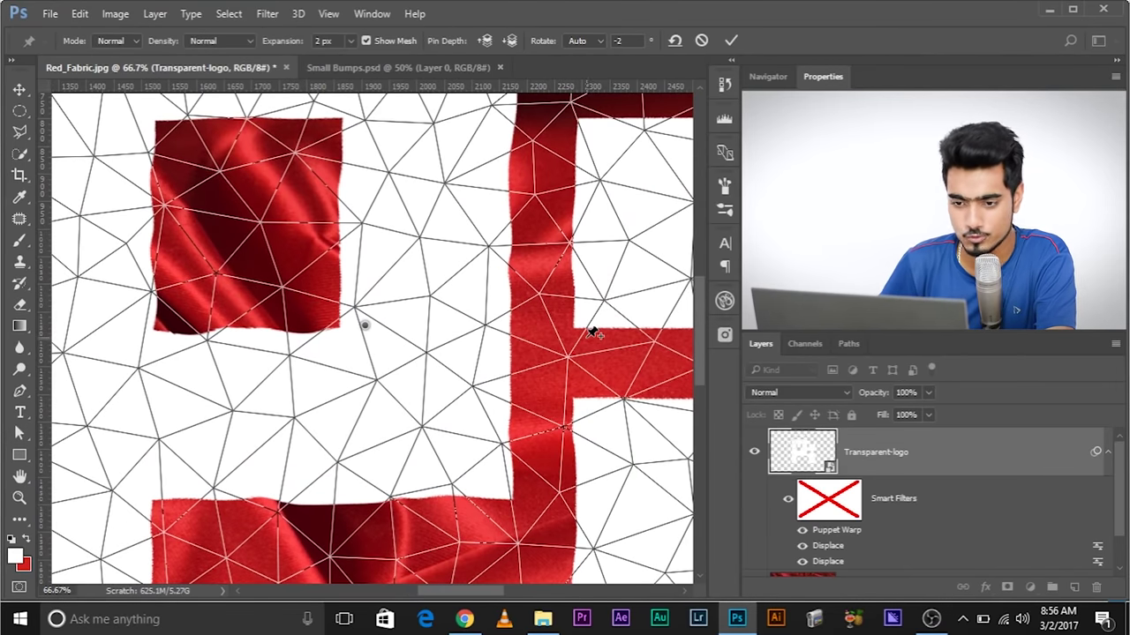
drag(334, 372, 339, 235)
drag(308, 326, 432, 305)
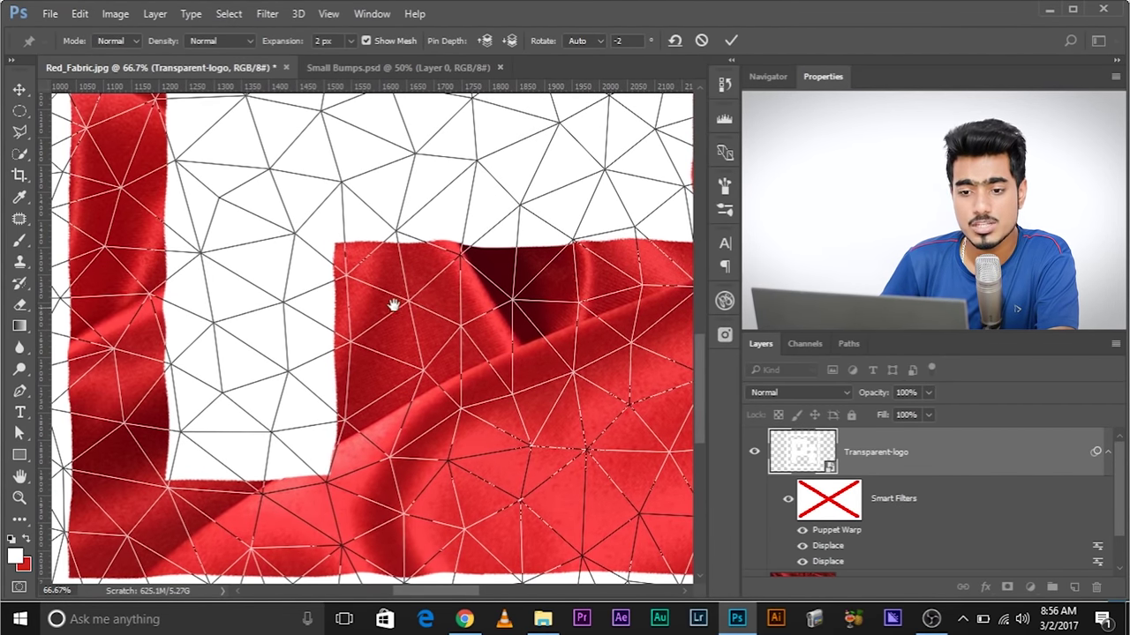
scroll(391, 297, up, 4)
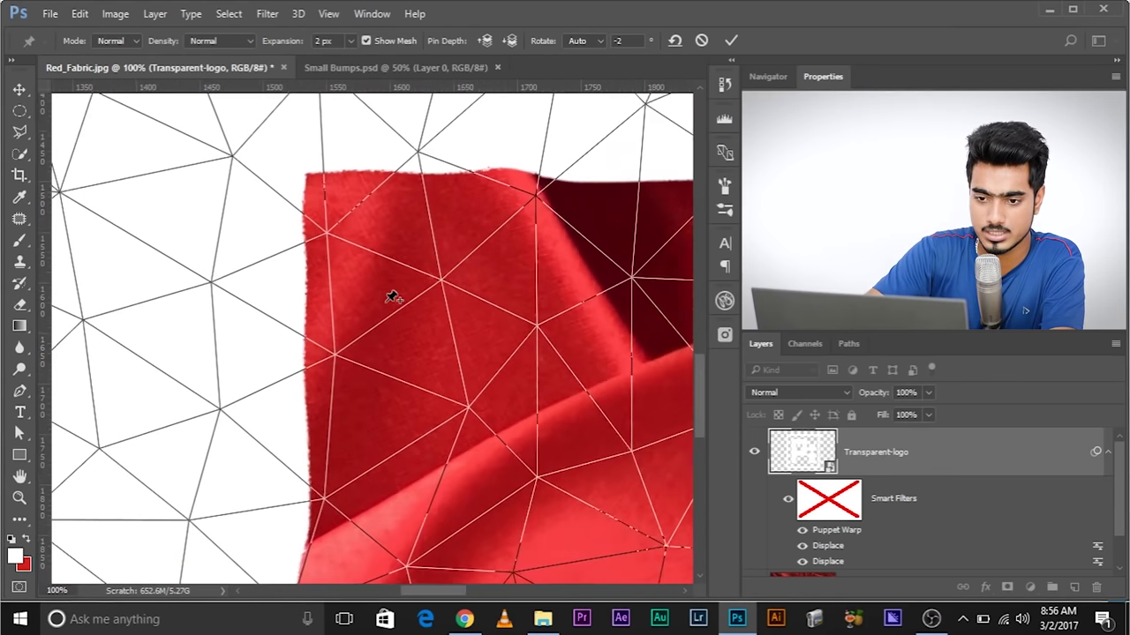
drag(383, 300, 340, 302)
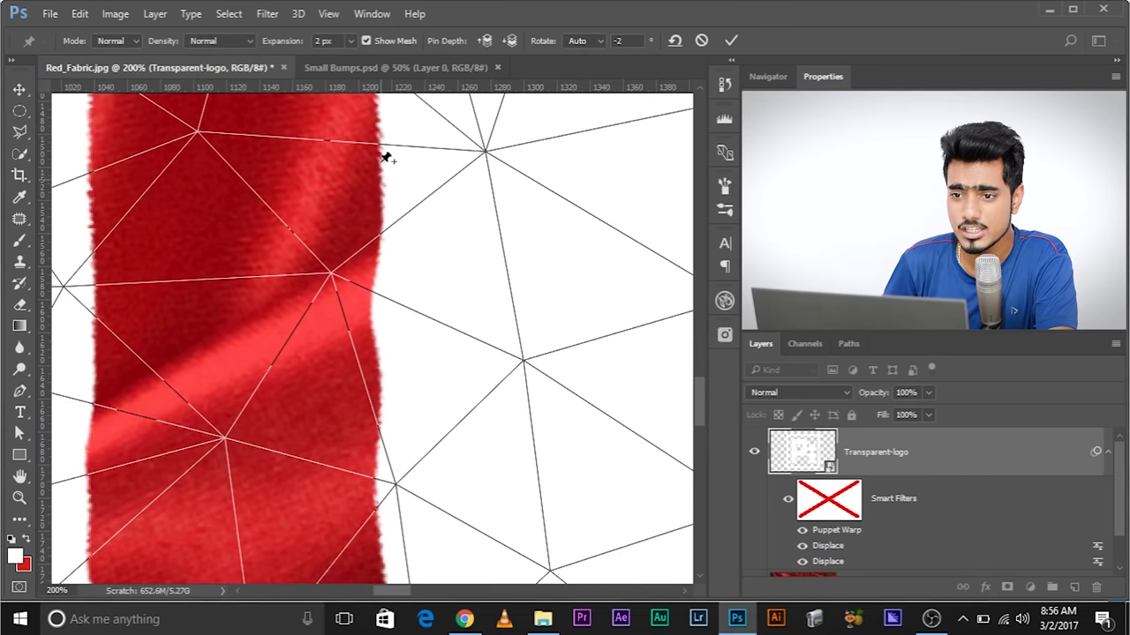
click(366, 41)
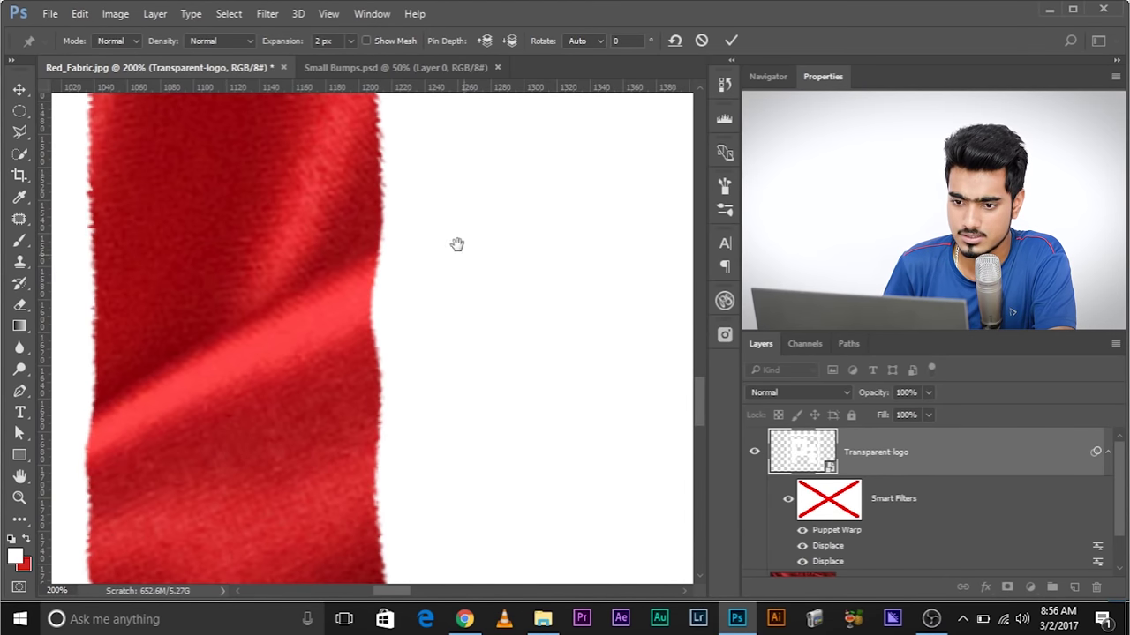
drag(469, 259, 438, 273)
click(360, 343)
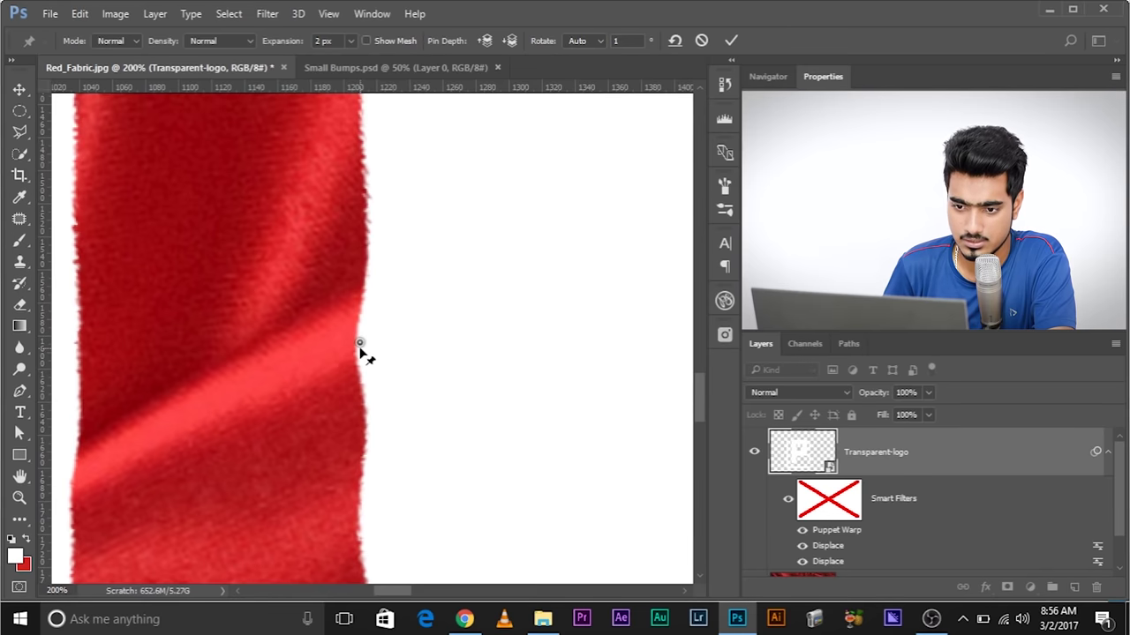
click(213, 388)
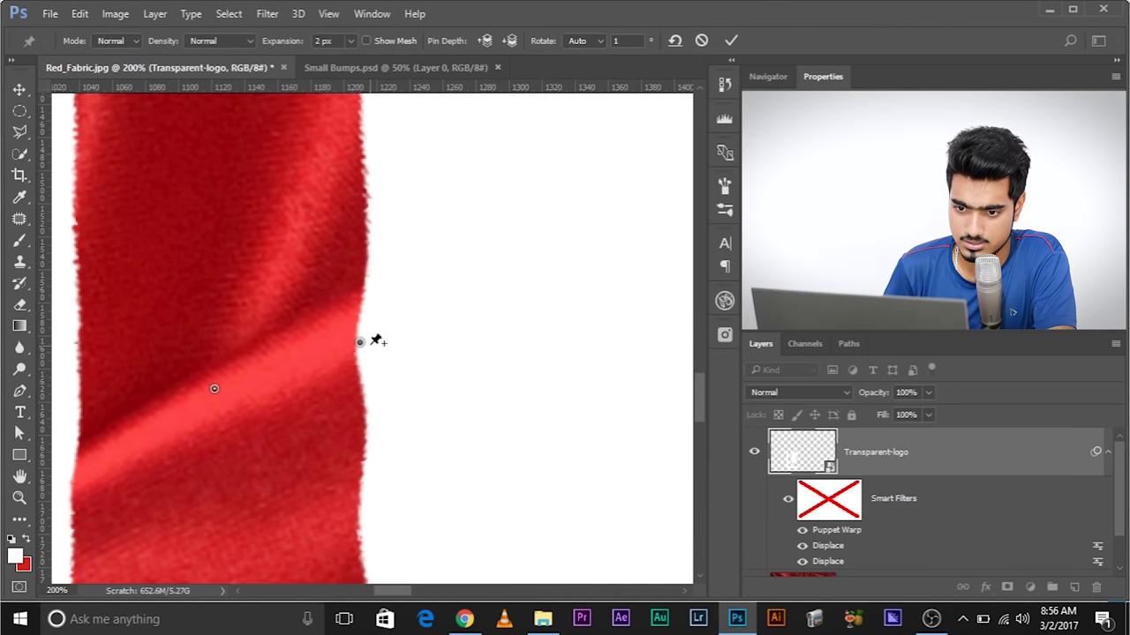
Step: Bend the left edge of the P's stem around the bright fold using an extra pin above it, and apply the Puppet Warp
drag(360, 342, 407, 331)
click(425, 239)
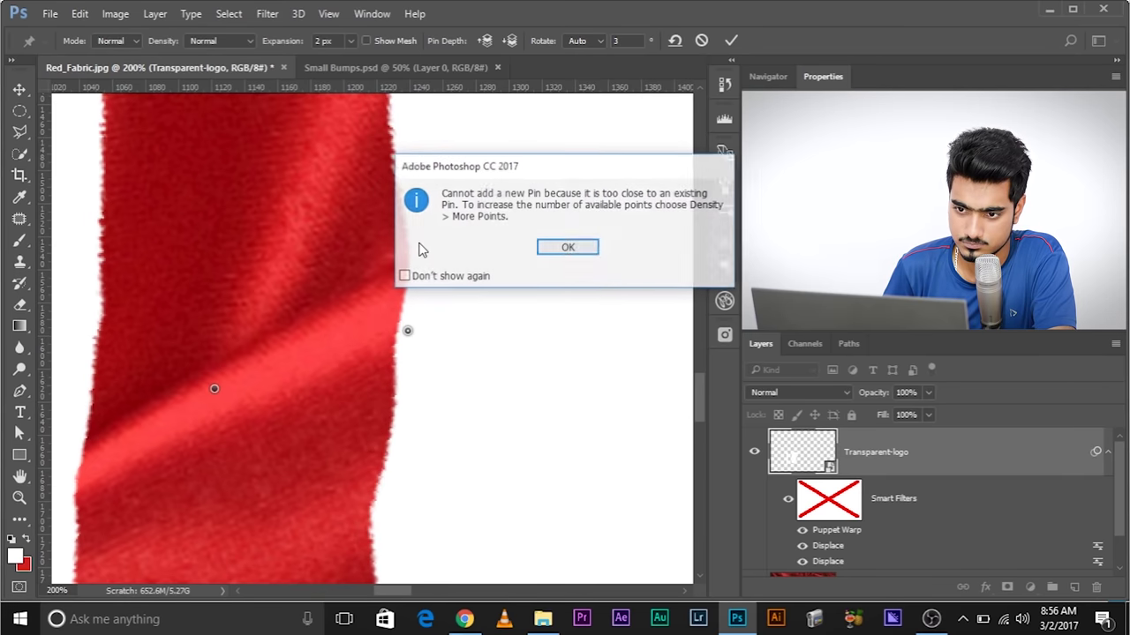
click(537, 250)
click(449, 196)
drag(452, 200, 385, 259)
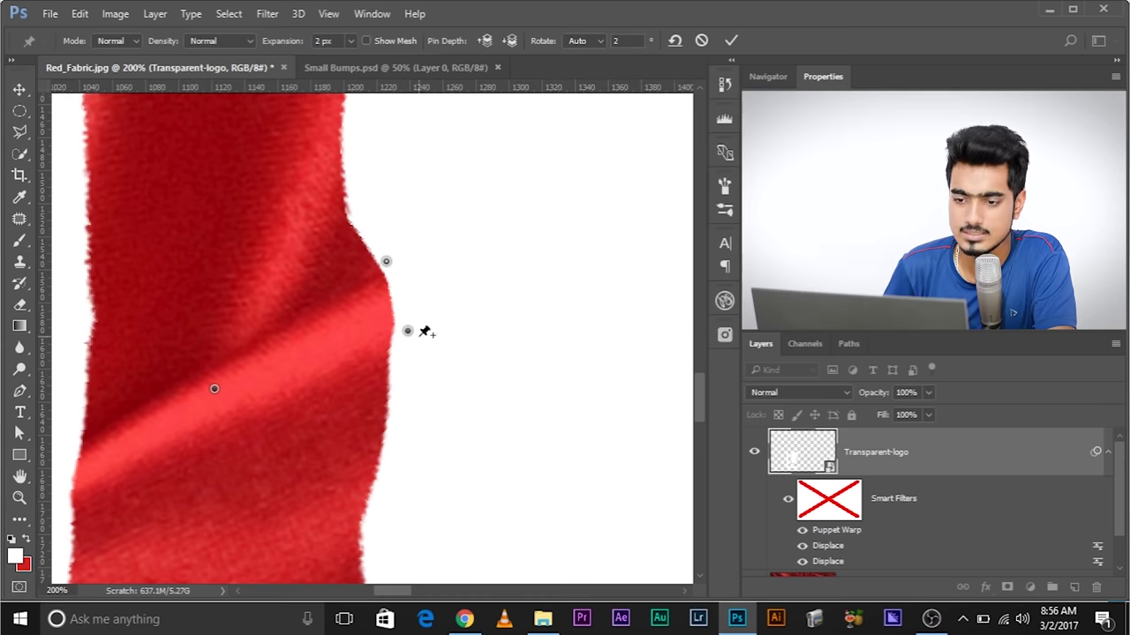
scroll(426, 344, down, 6)
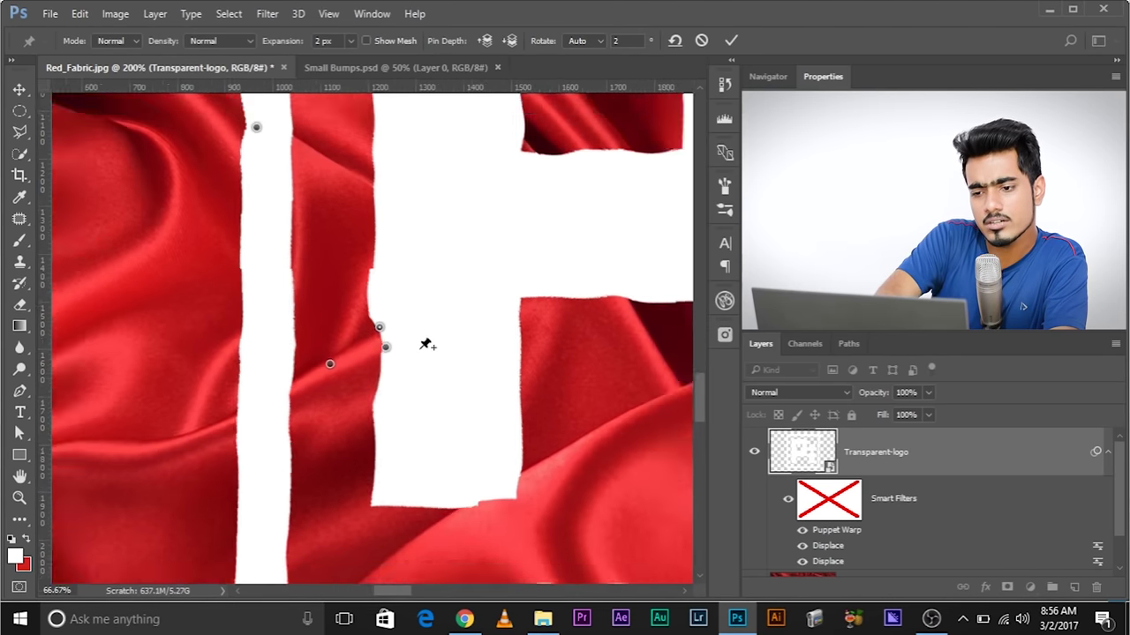
scroll(426, 344, down, 1)
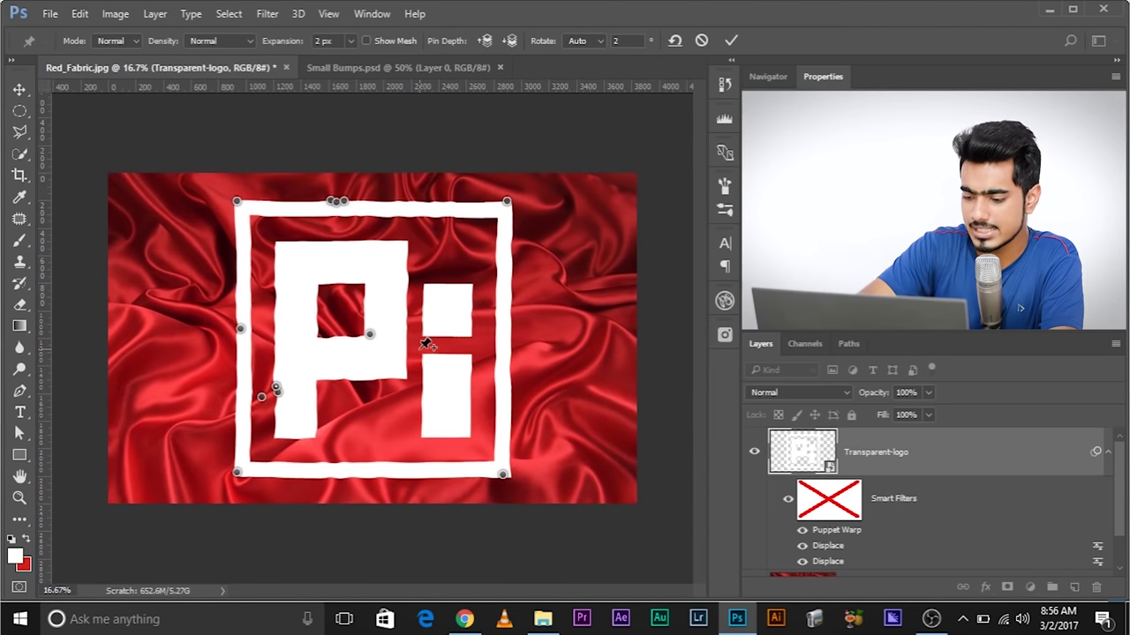
key(Return)
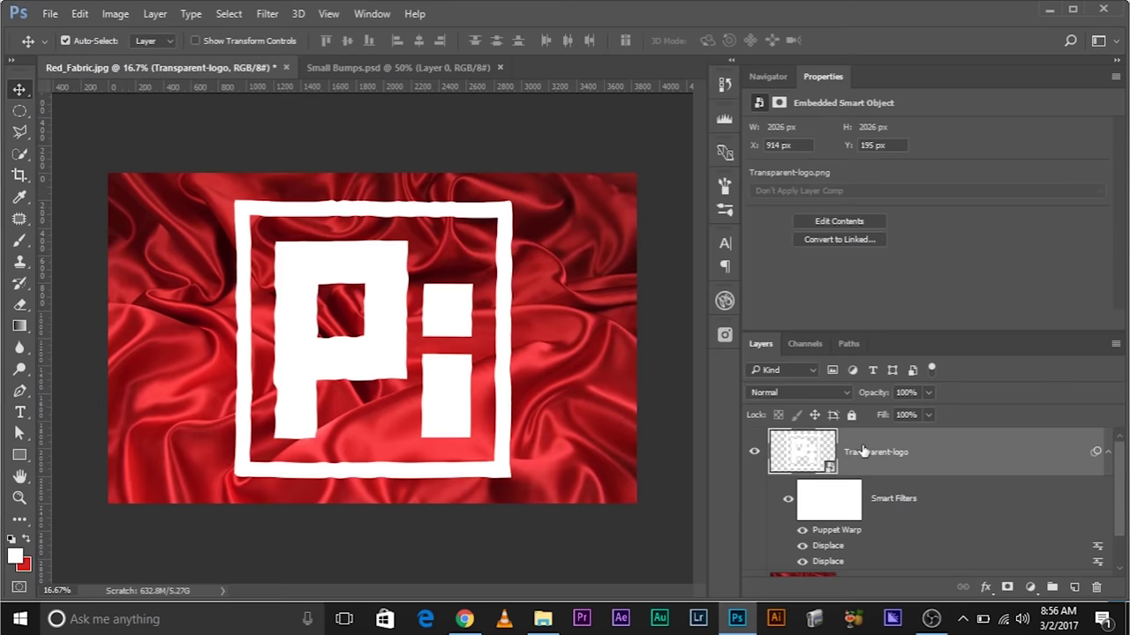
Step: Open the Transparent-logo layer's blending options and try Blend If black points of 47 and 20 for the underlying layer
right_click(860, 452)
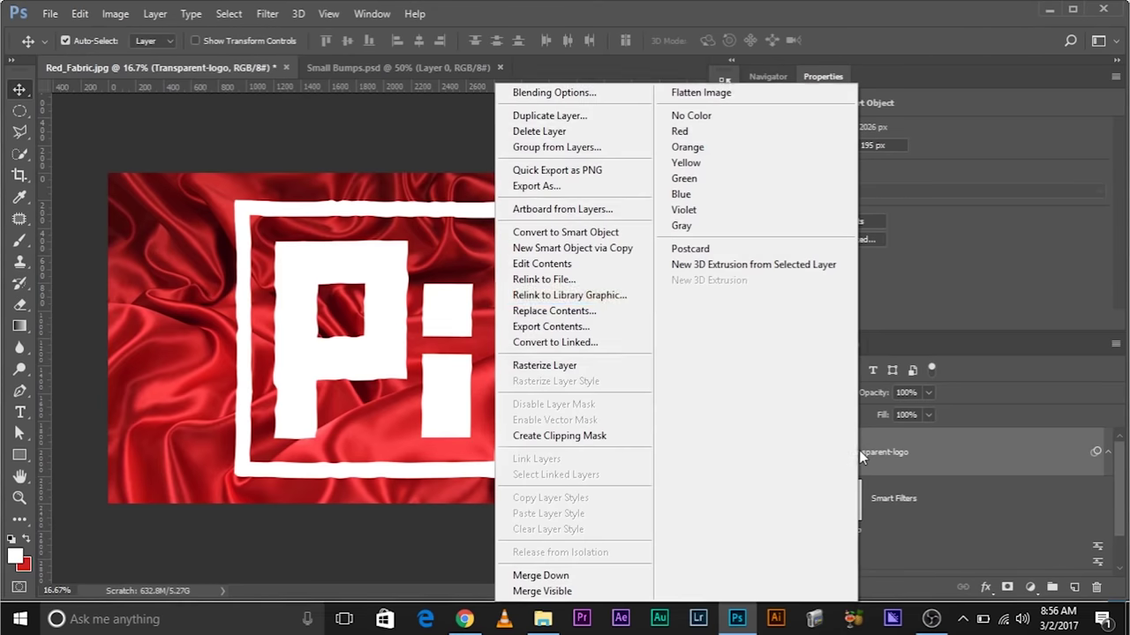
click(580, 91)
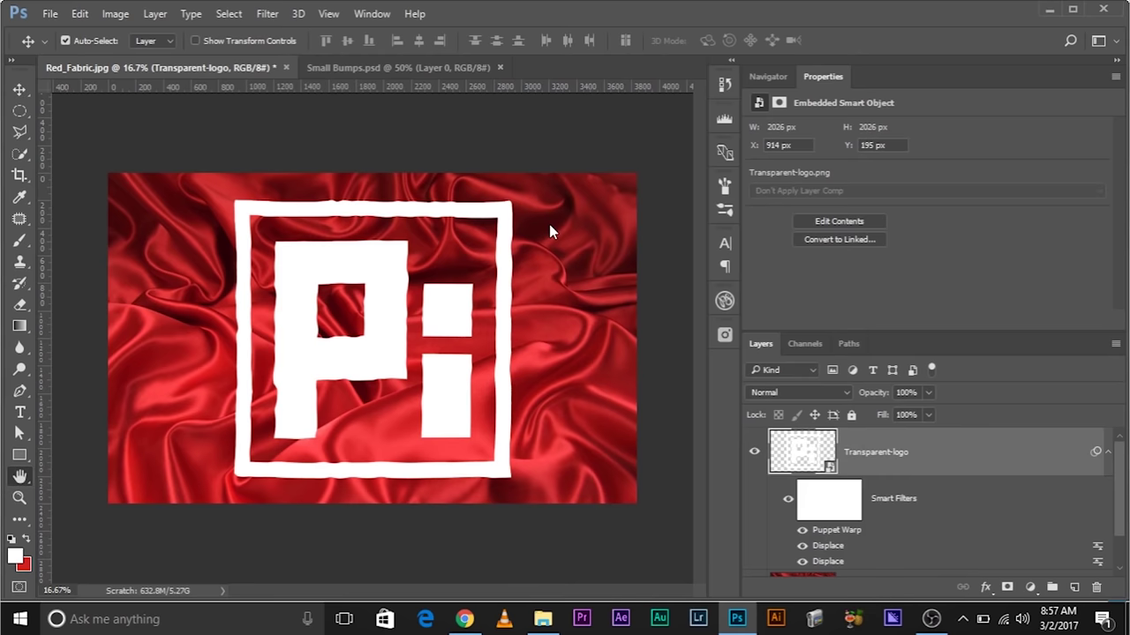
drag(578, 113, 849, 130)
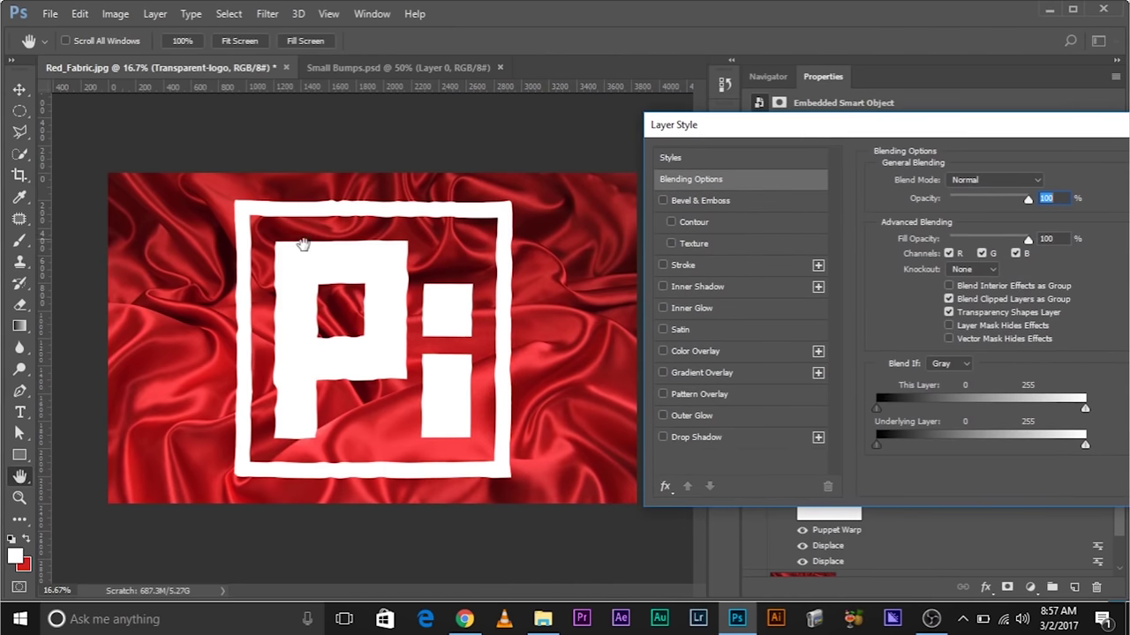
key(ctrl+plus)
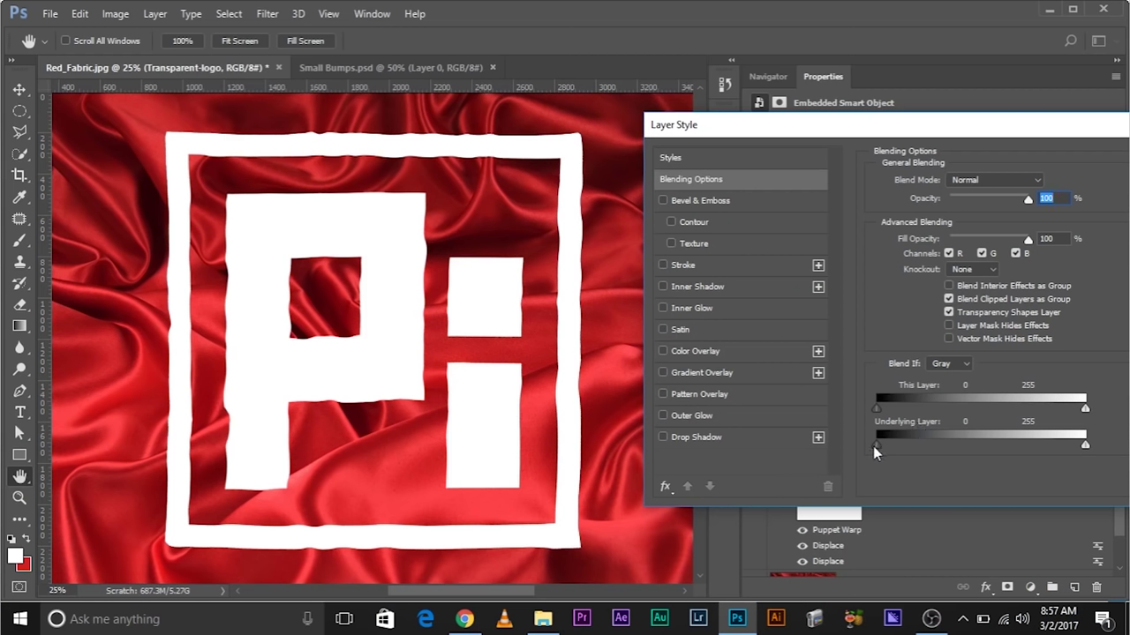
drag(878, 446, 895, 443)
drag(899, 442, 915, 441)
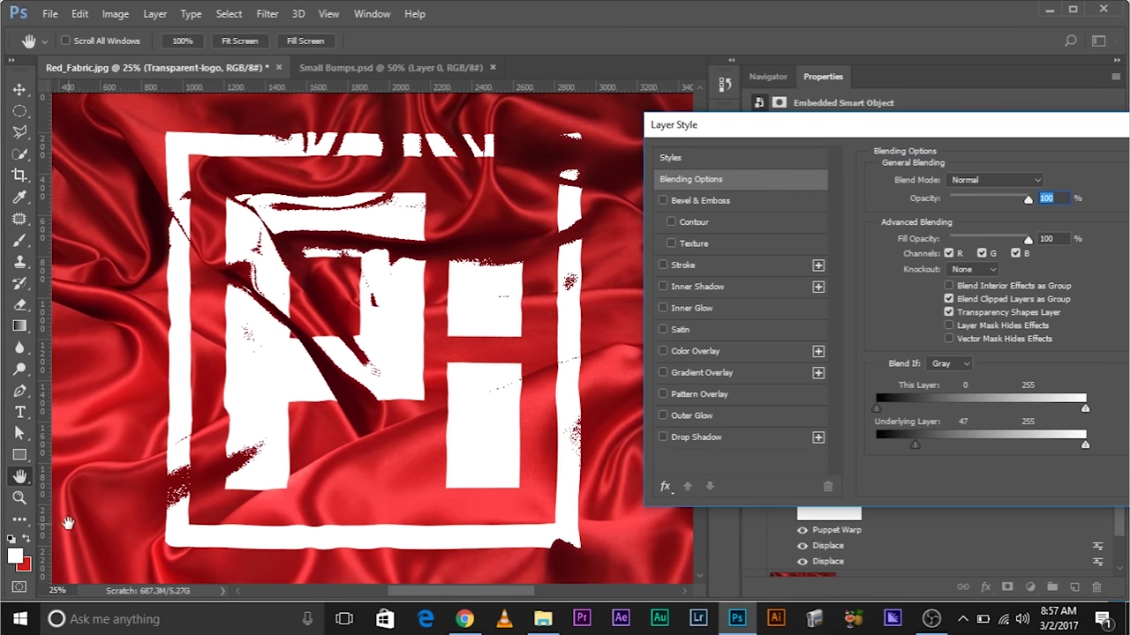
mouse_move(909, 440)
mouse_down()
mouse_move(868, 442)
mouse_move(894, 443)
mouse_up()
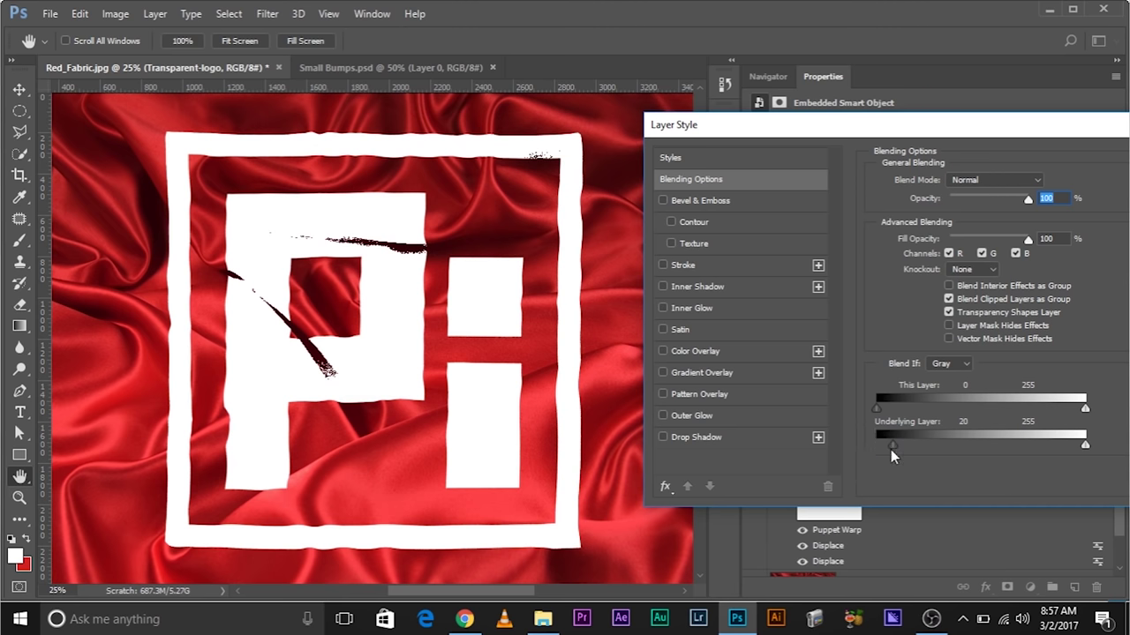
Step: Split the underlying layer's Blend If black point so the logo fades smoothly into the fabric's shadows, and apply the layer style
drag(896, 444, 953, 433)
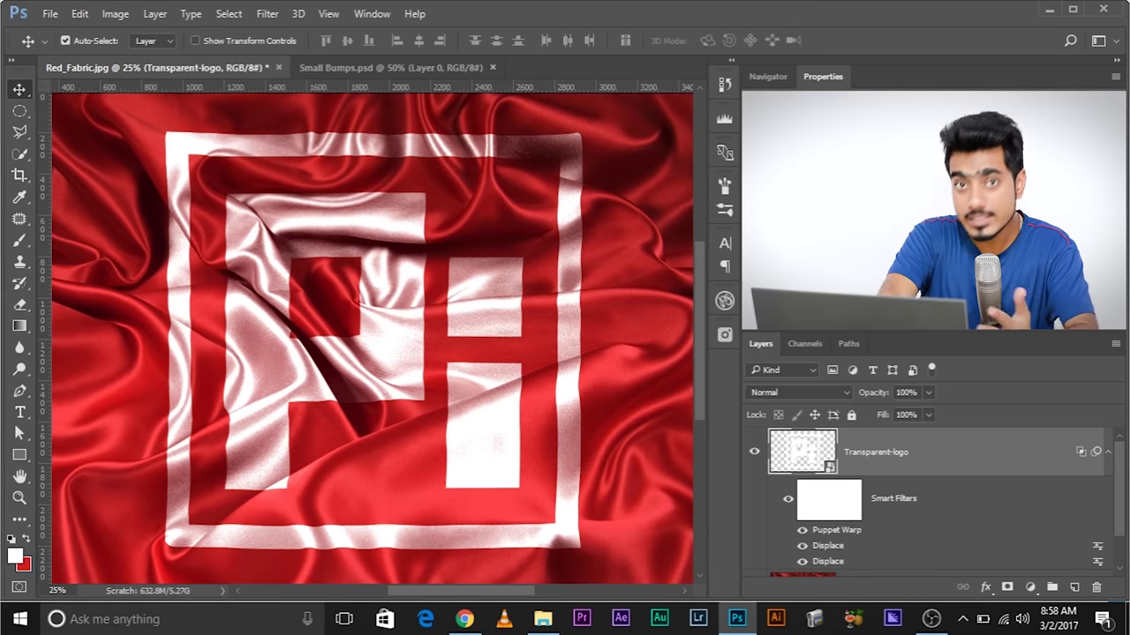
scroll(539, 287, down, 2)
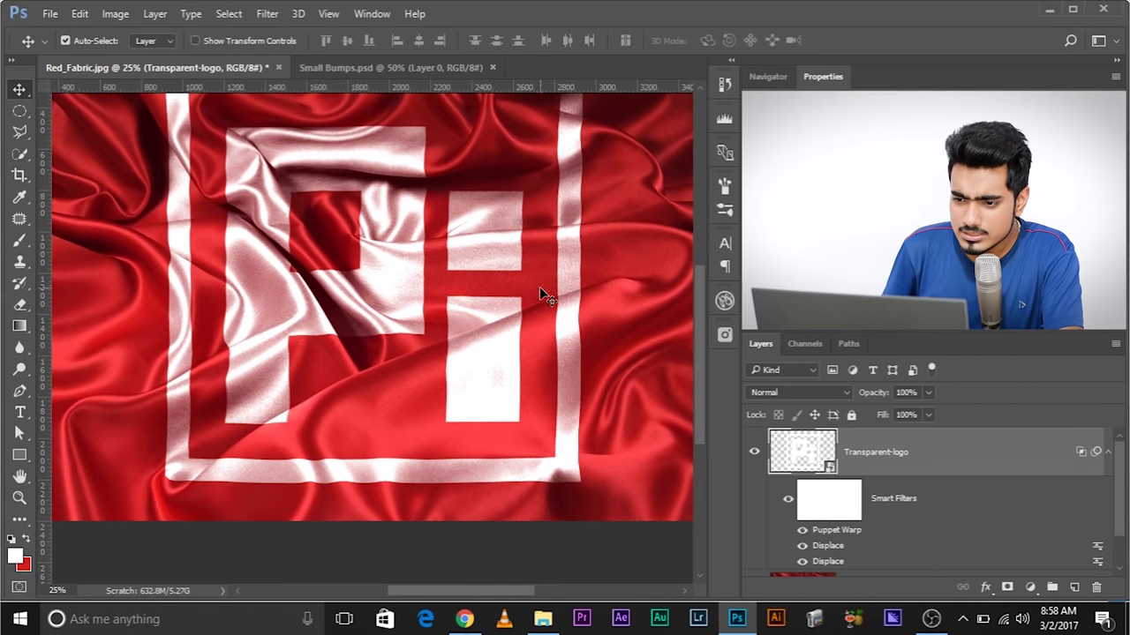
scroll(320, 335, up, 2)
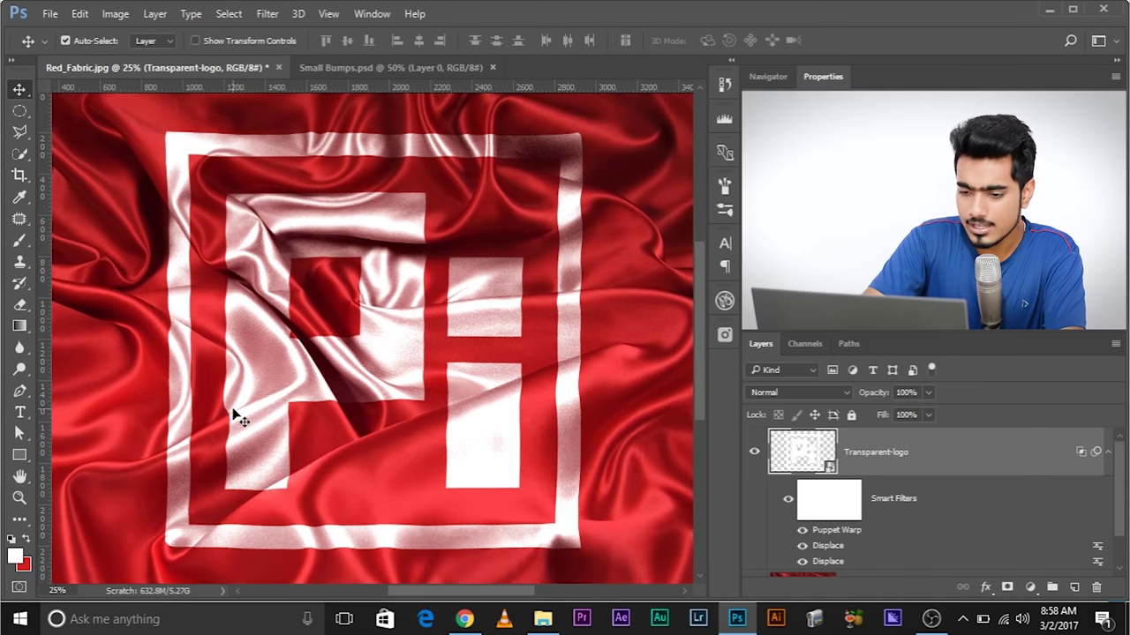
Step: Toggle the visibility of the Transparent-logo layer's Puppet Warp smart filter to compare the logo with and without it
scroll(237, 419, up, 3)
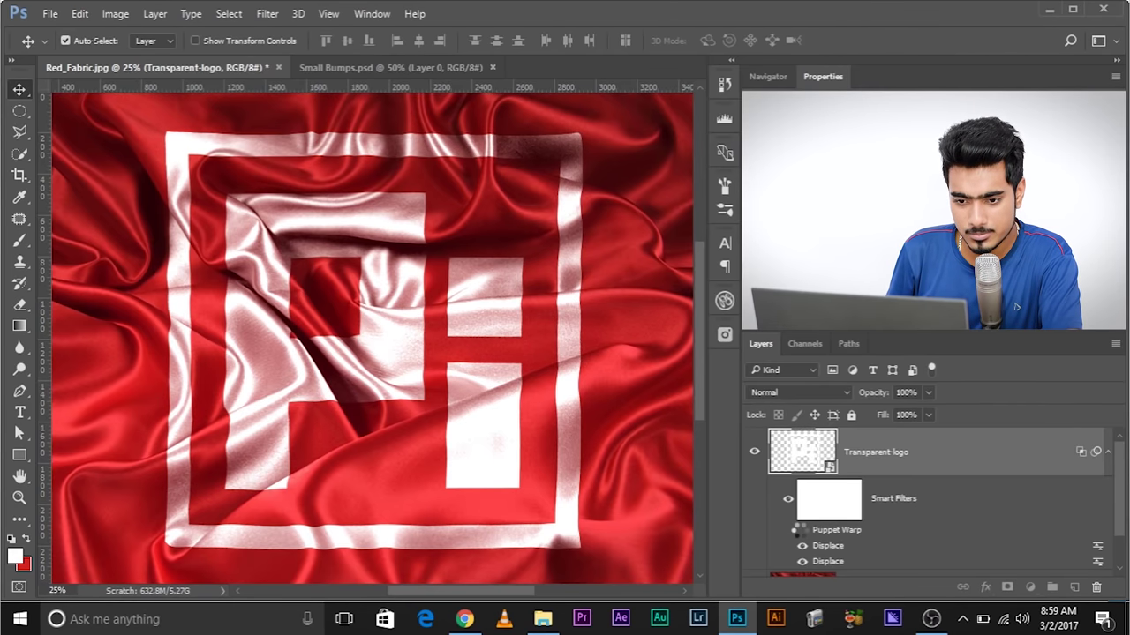
click(803, 530)
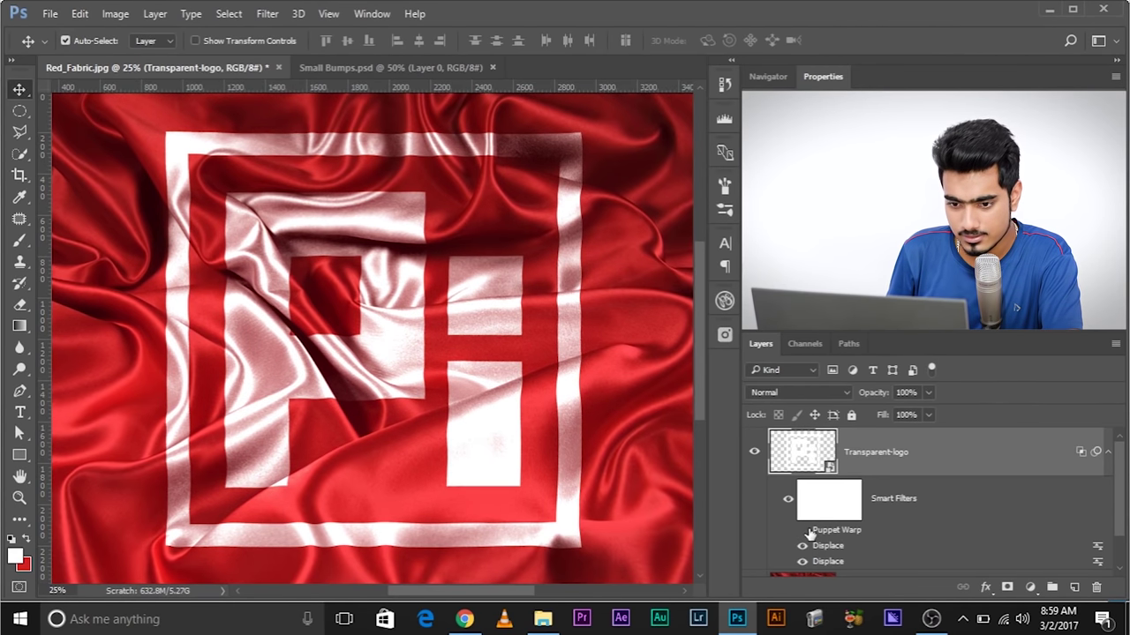
Step: Place PI-Logo1.jpg from the Graphic on Text folder onto the red fabric and enlarge it to about 2132 px square
key(ctrl+minus)
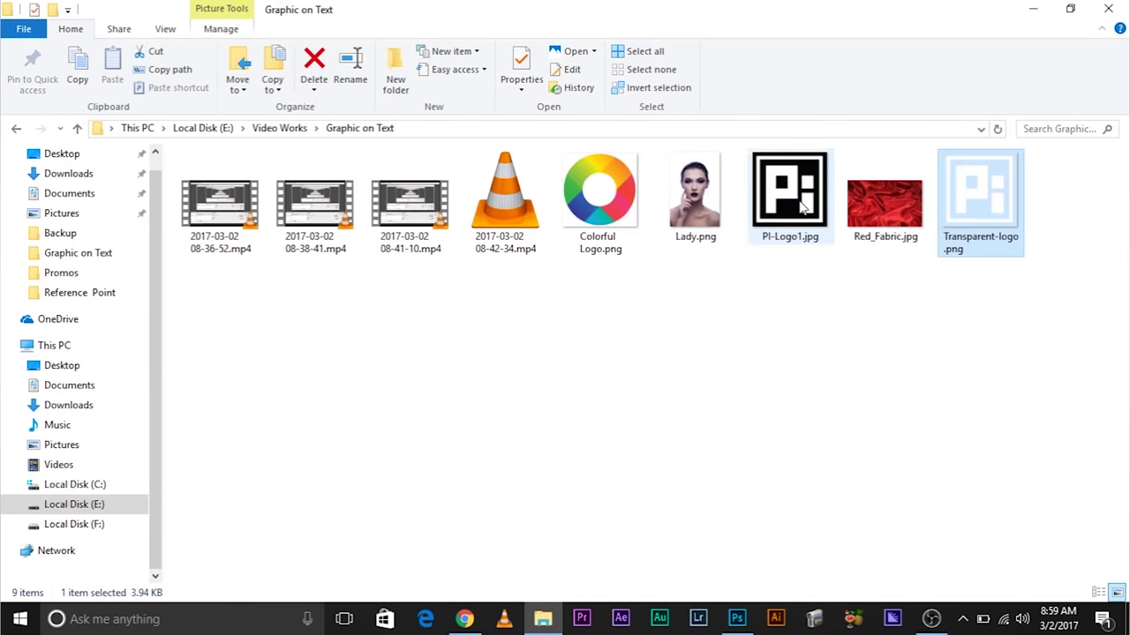
click(800, 205)
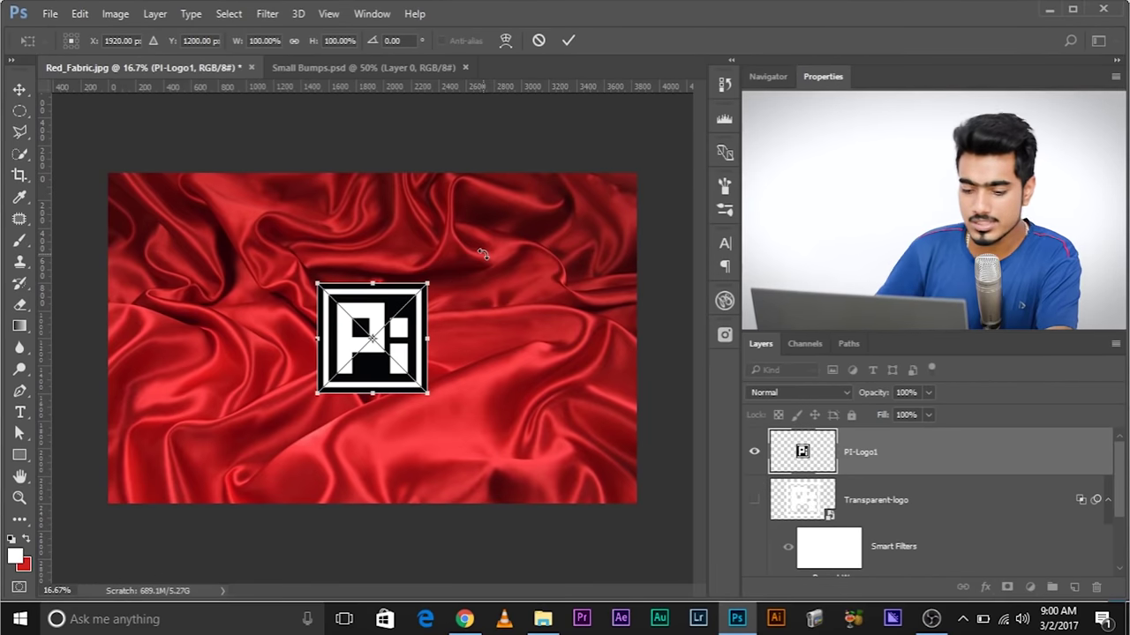
drag(428, 284, 519, 191)
key(Return)
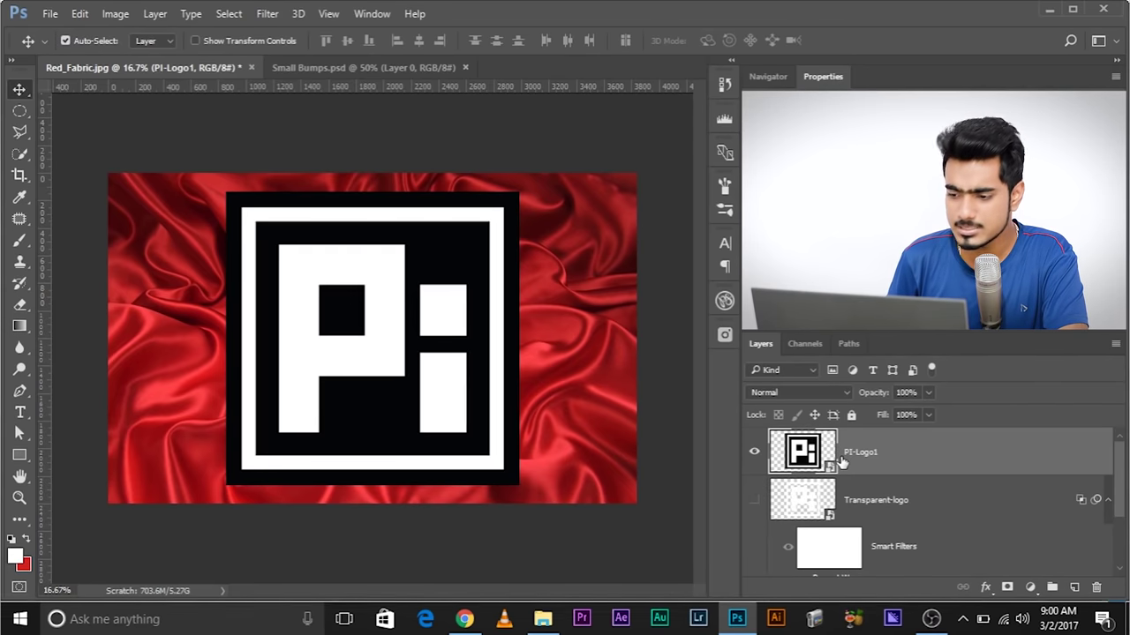
Step: Displace the PI-Logo1 layer with Small Bumps.psd as the map, at 15 horizontal and vertical scale, Stretch To Fit and Repeat Edge Pixels
click(269, 15)
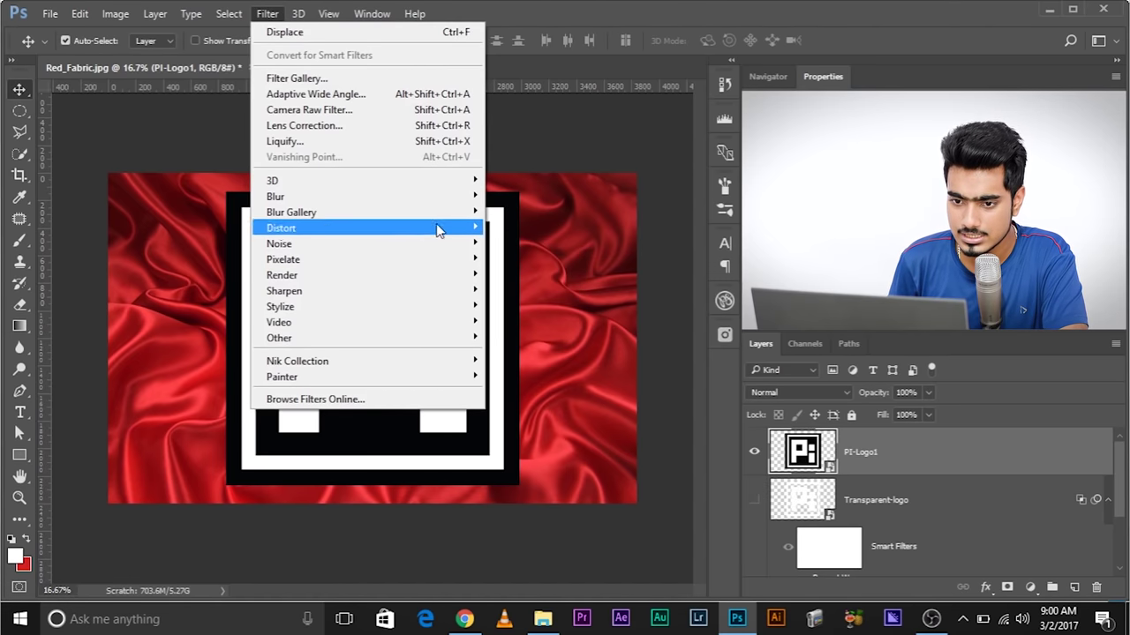
mouse_move(441, 231)
click(537, 230)
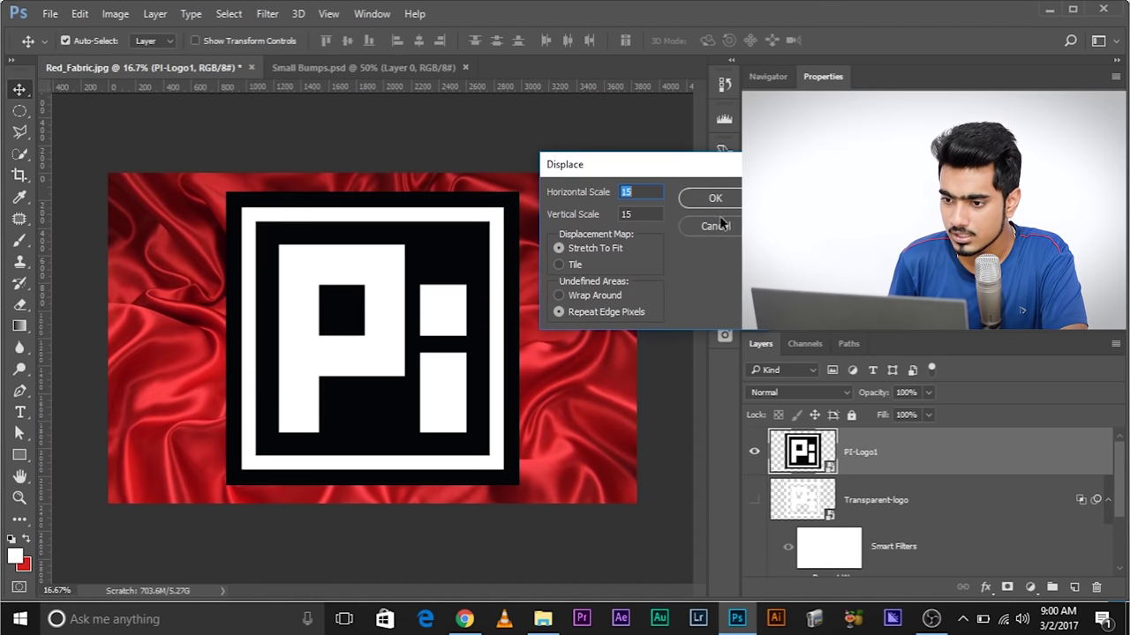
click(715, 198)
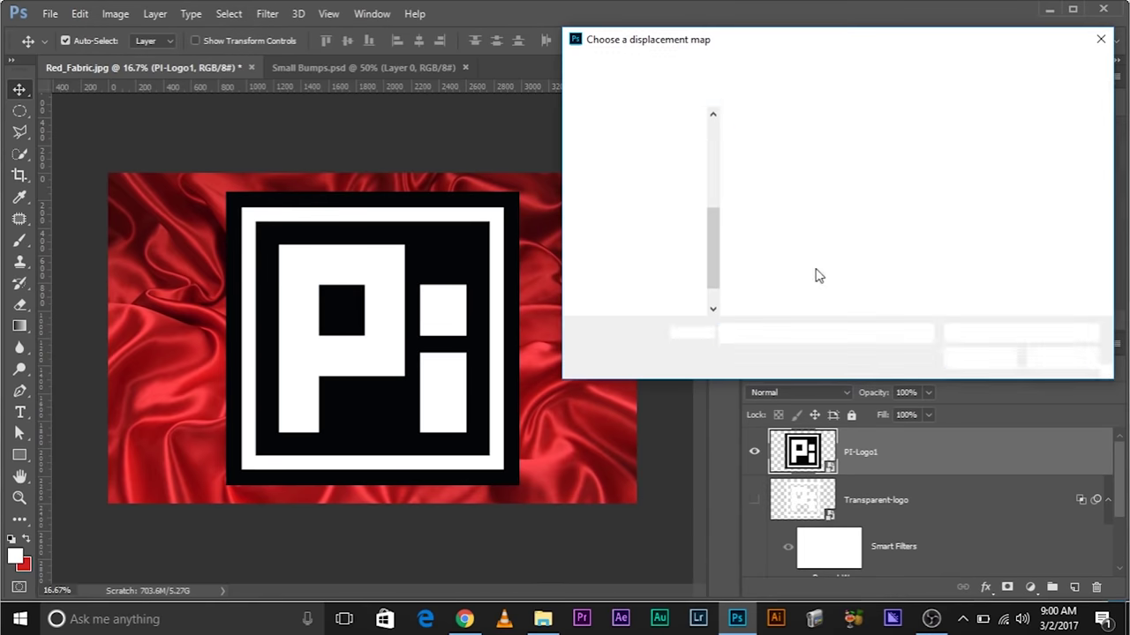
click(879, 167)
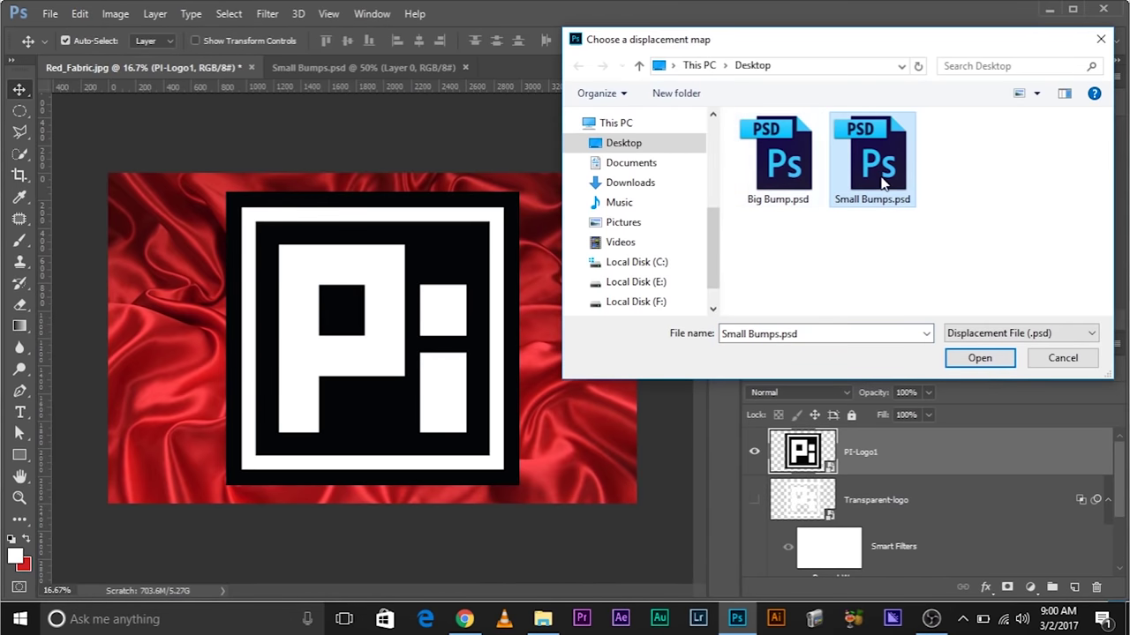
click(979, 358)
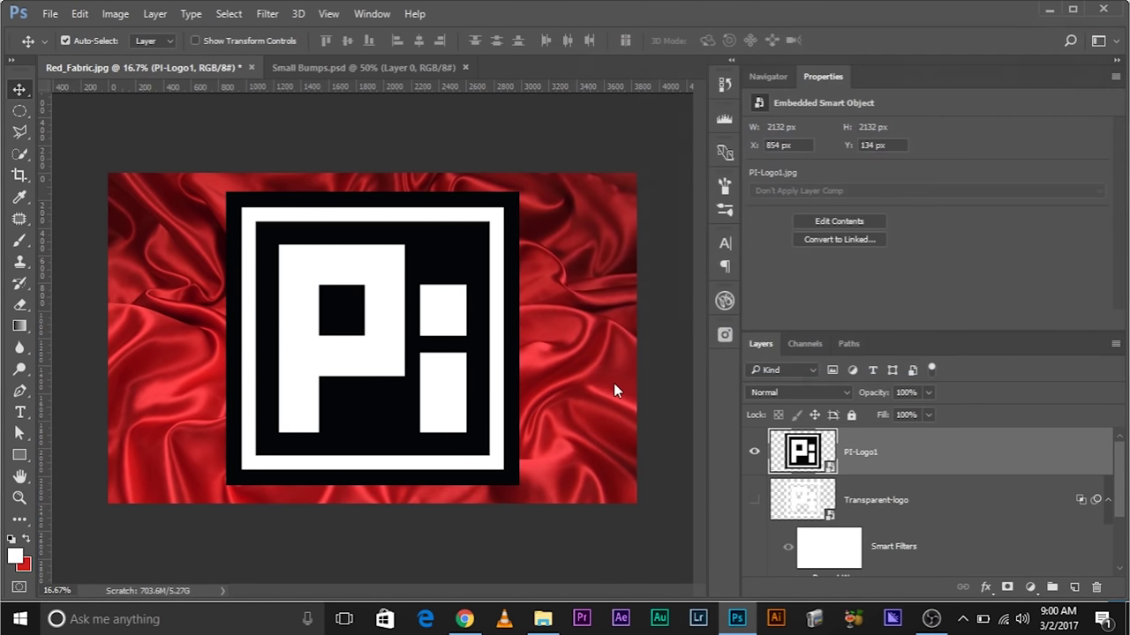
Step: Add a second Displace filter to the PI-Logo1 layer with Big Bump.psd as the map, at 15 horizontal and vertical scale
click(267, 15)
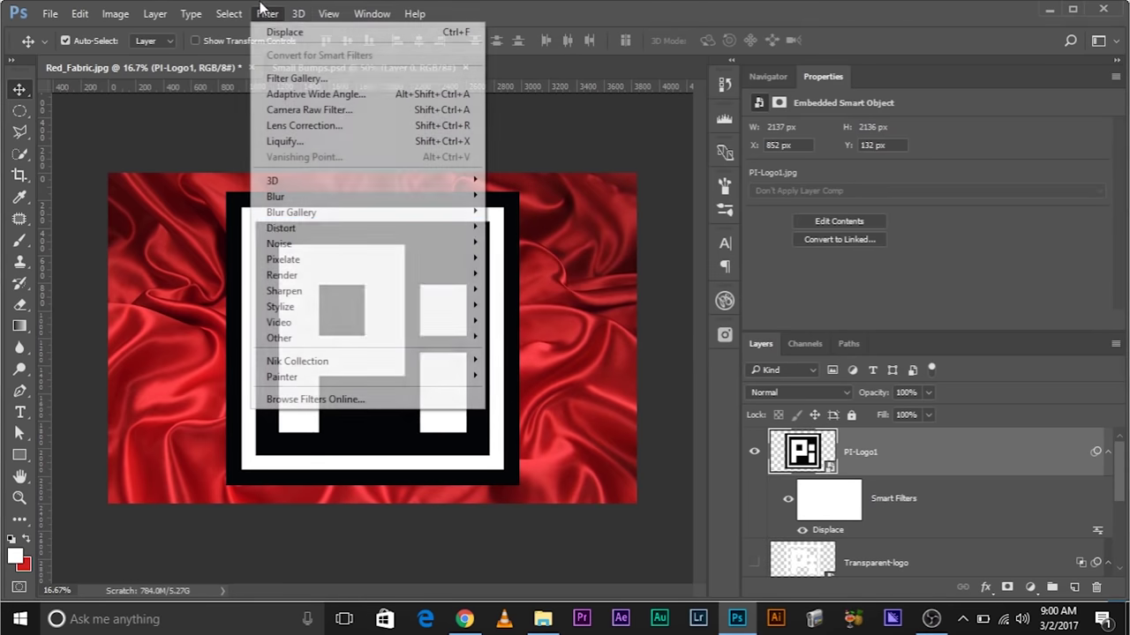
mouse_move(353, 229)
click(507, 227)
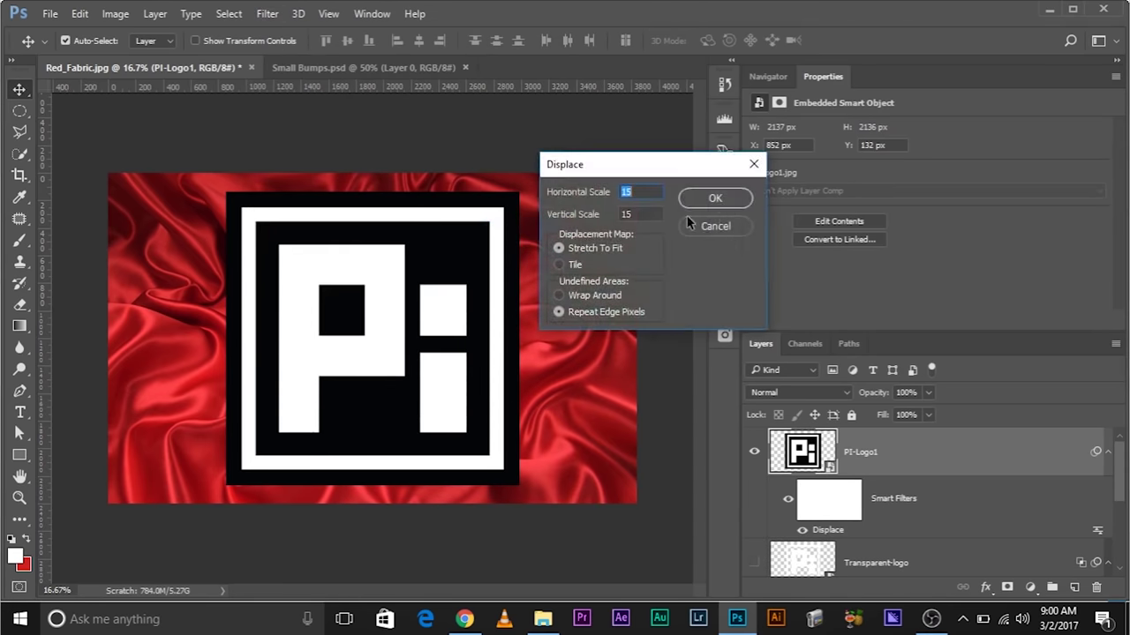
click(709, 200)
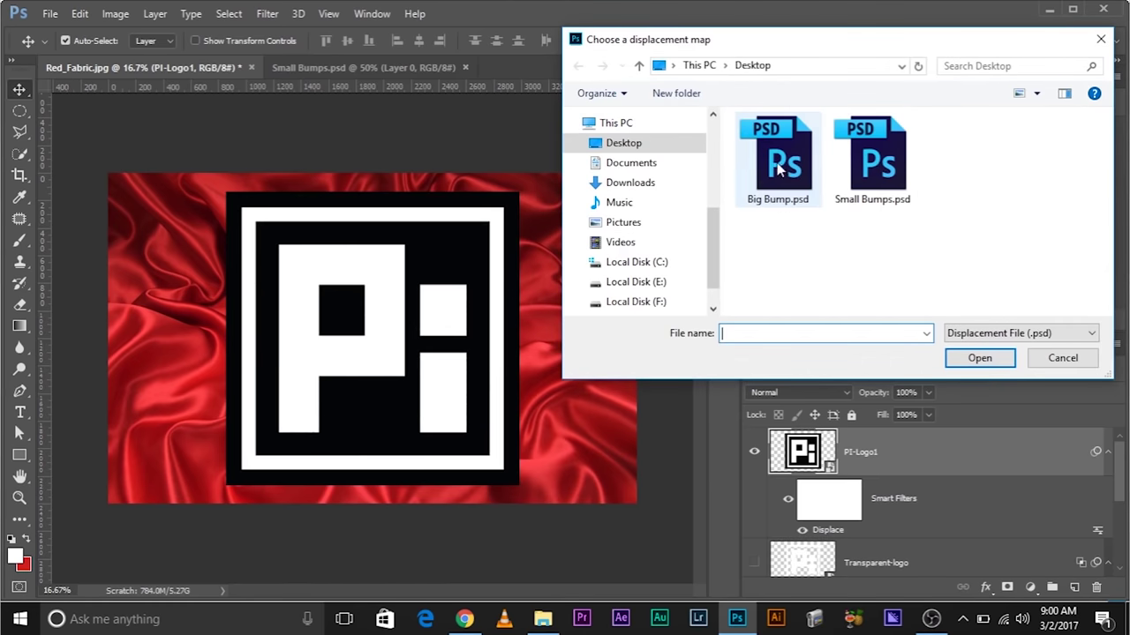
click(781, 159)
double_click(782, 159)
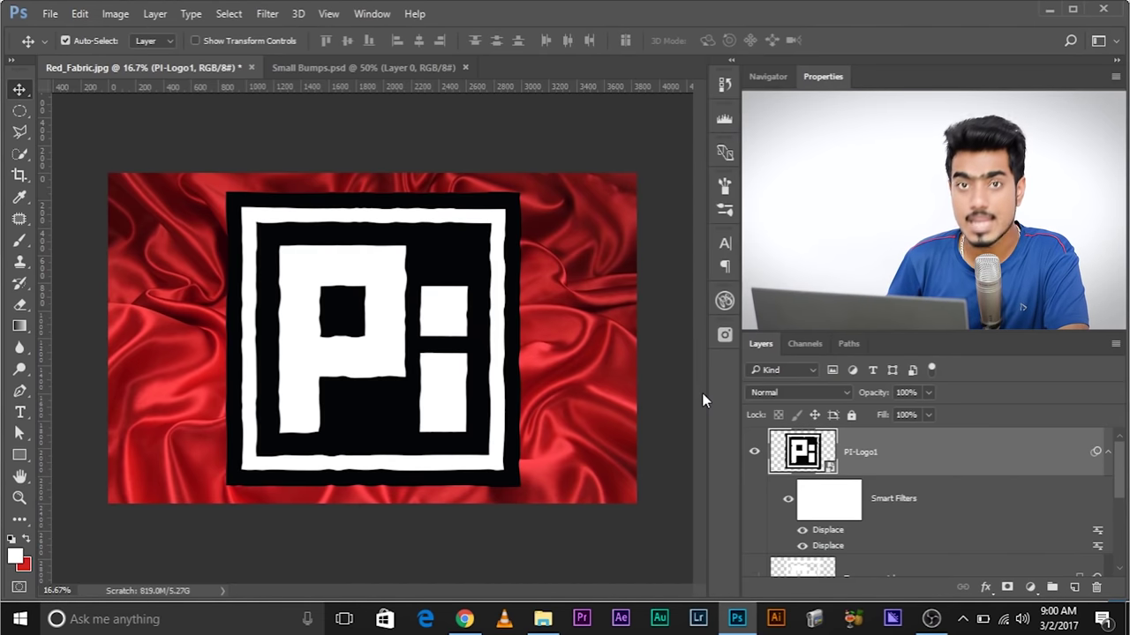
Step: Open the PI-Logo1 layer's blending options
right_click(1023, 456)
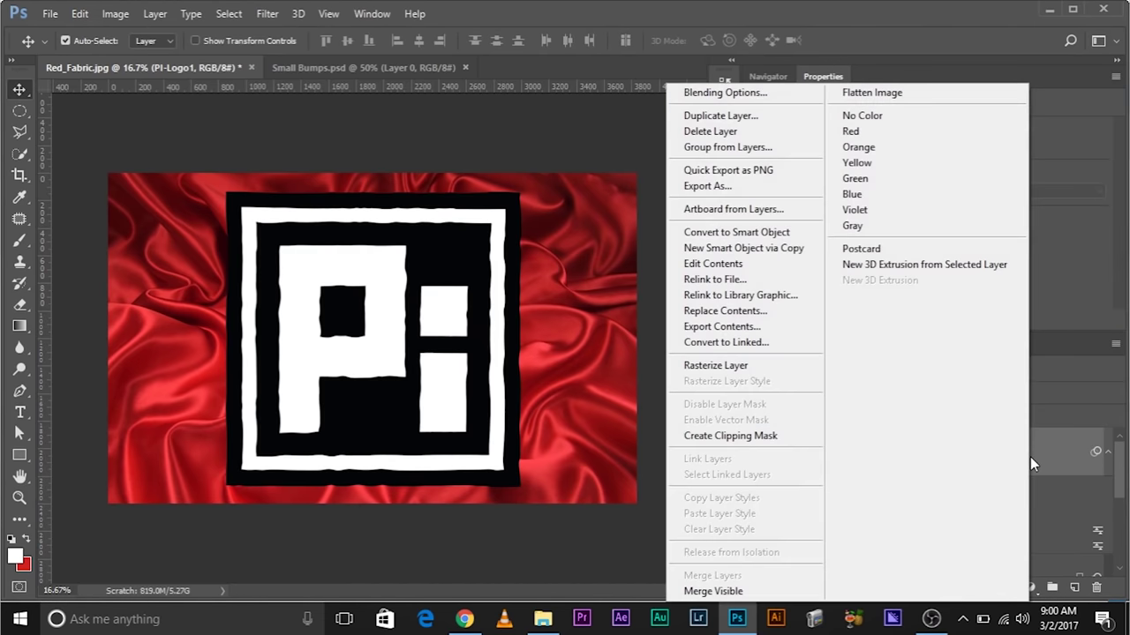
click(699, 91)
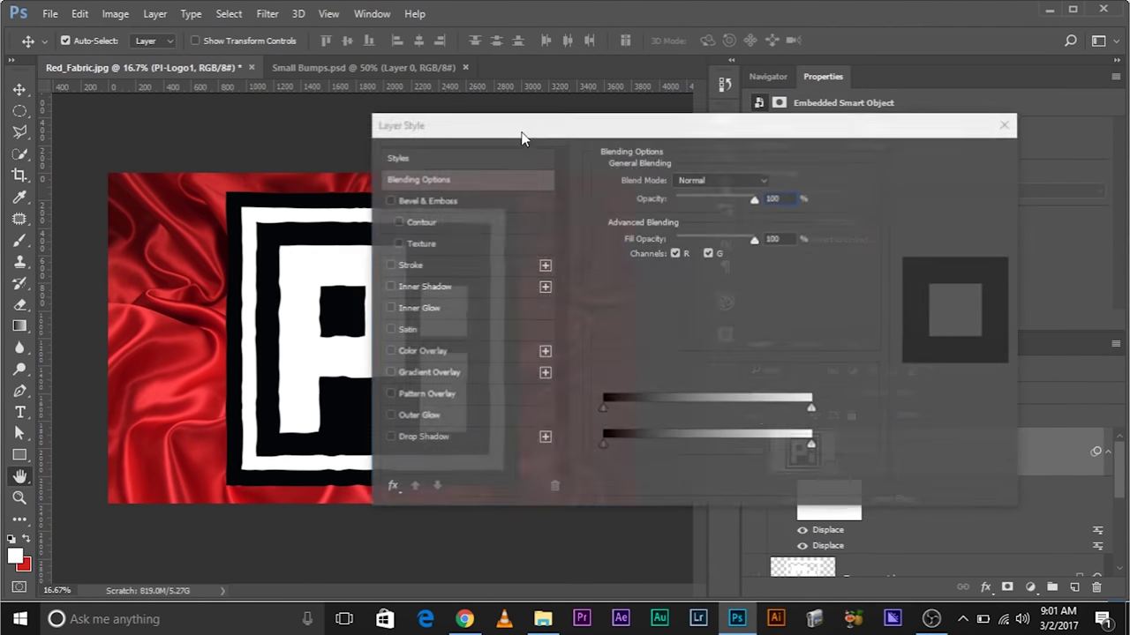
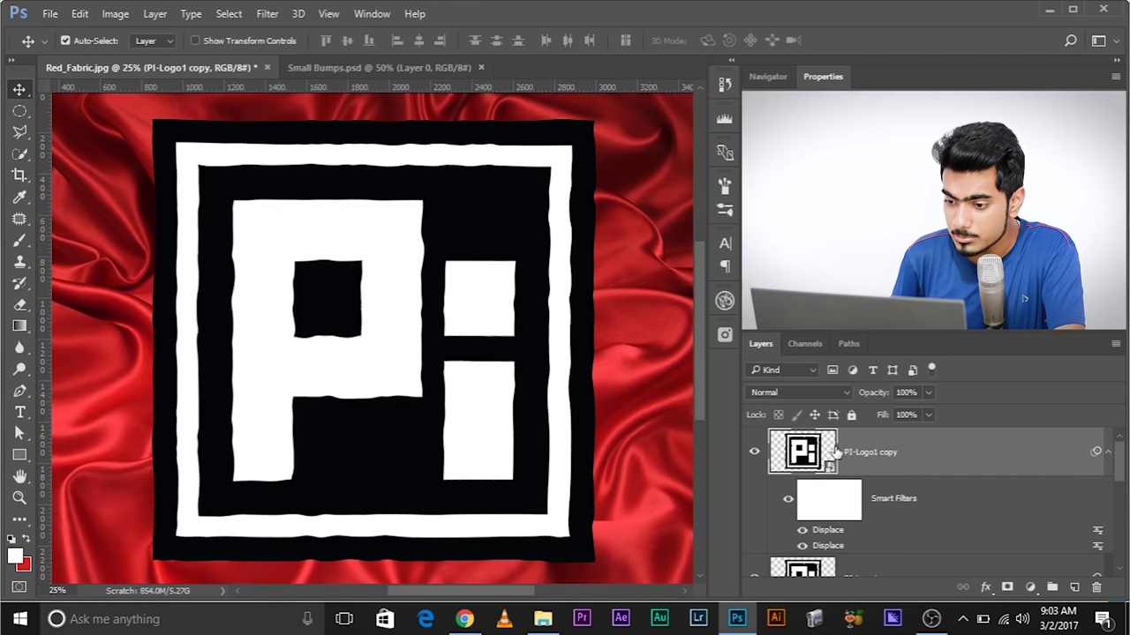
Step: Set the PI-Logo1 copy layer's blend mode to Screen and the PI-Logo1 layer's blend mode to Multiply
click(792, 392)
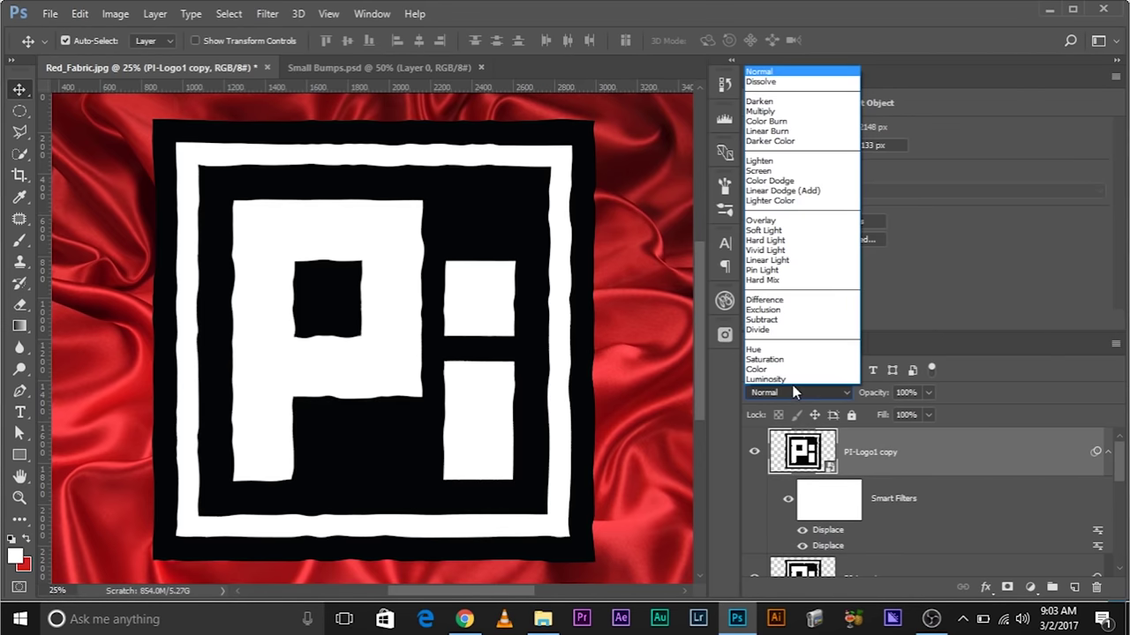
click(794, 173)
key(alt+bracketleft)
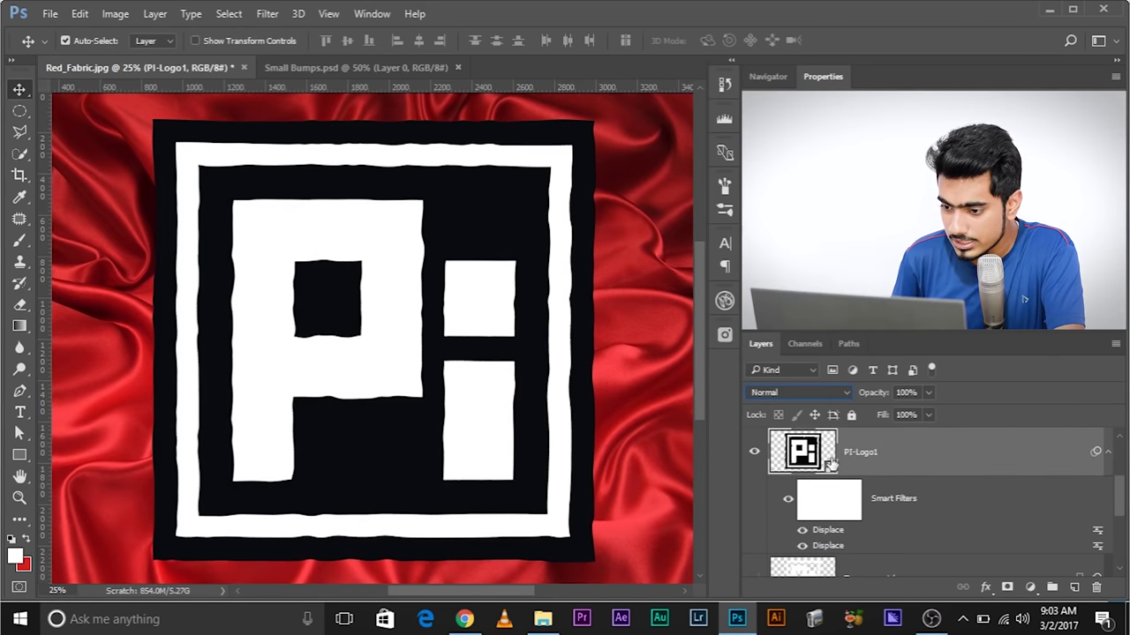
click(809, 394)
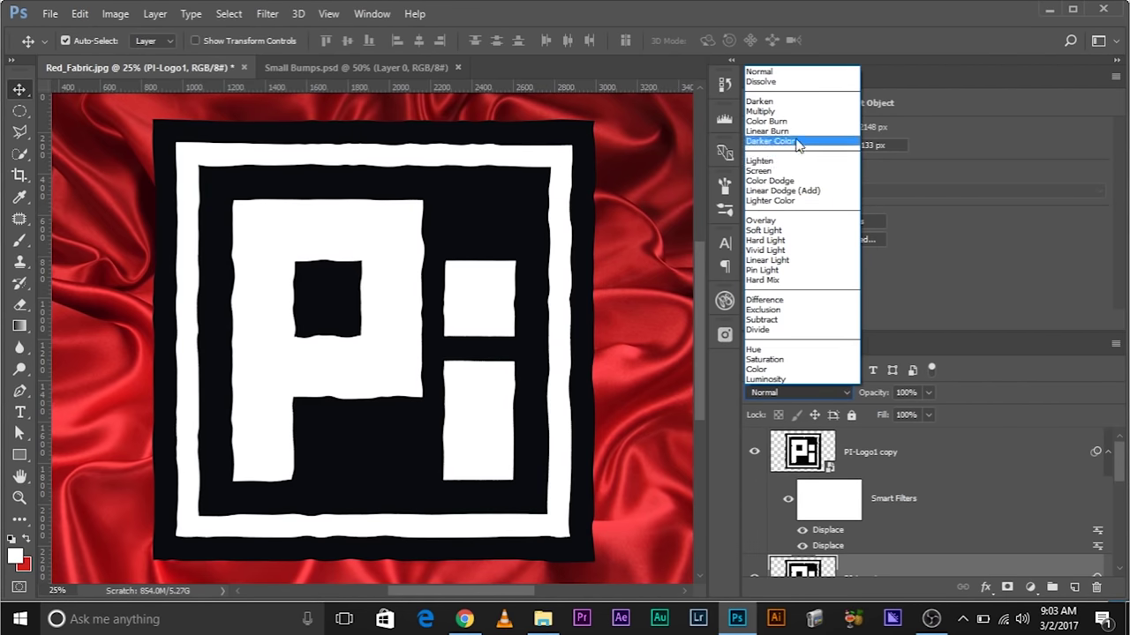
click(787, 112)
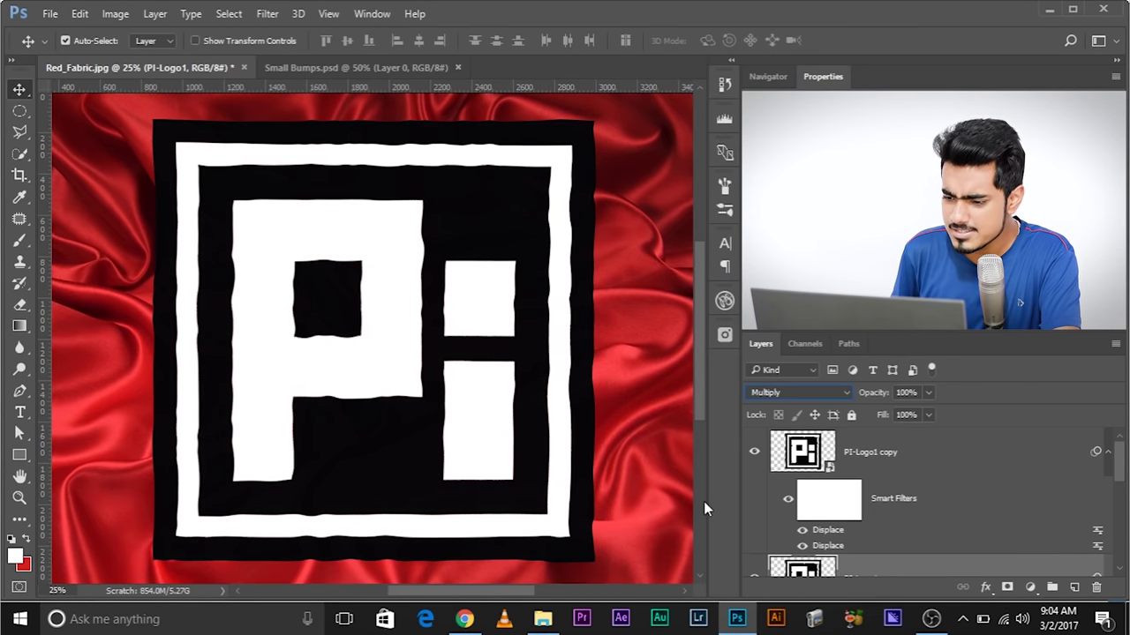
Step: Hide the PI-Logo1 copy layer, and rename PI-Logo1 as Multiply and its copy as Screen
click(753, 453)
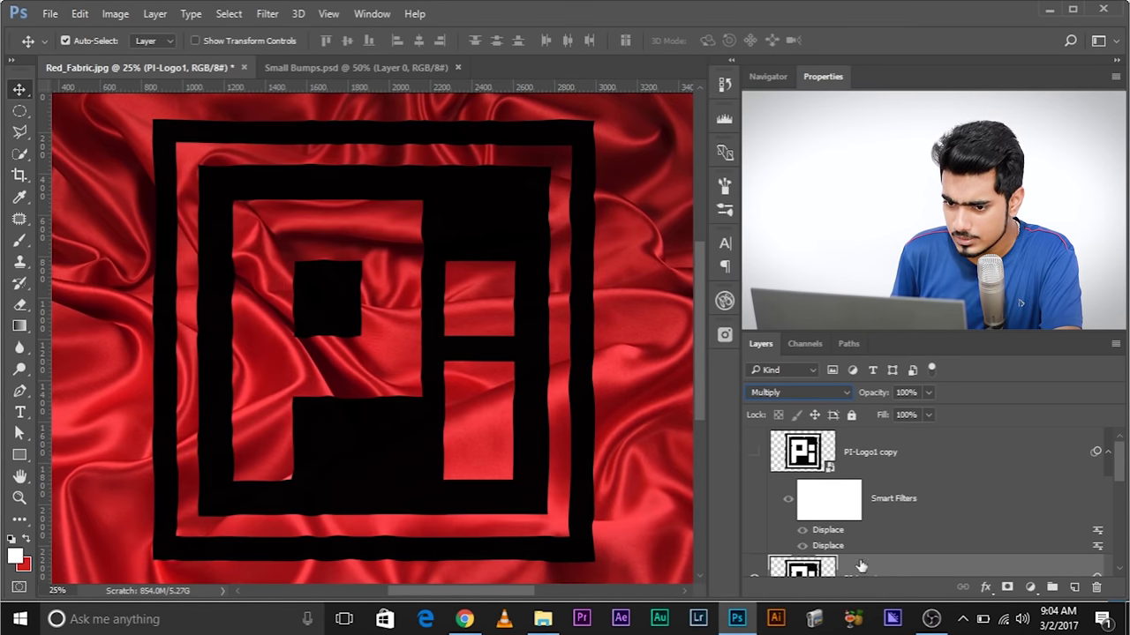
scroll(827, 476, down, 3)
double_click(865, 451)
text(Multiply)
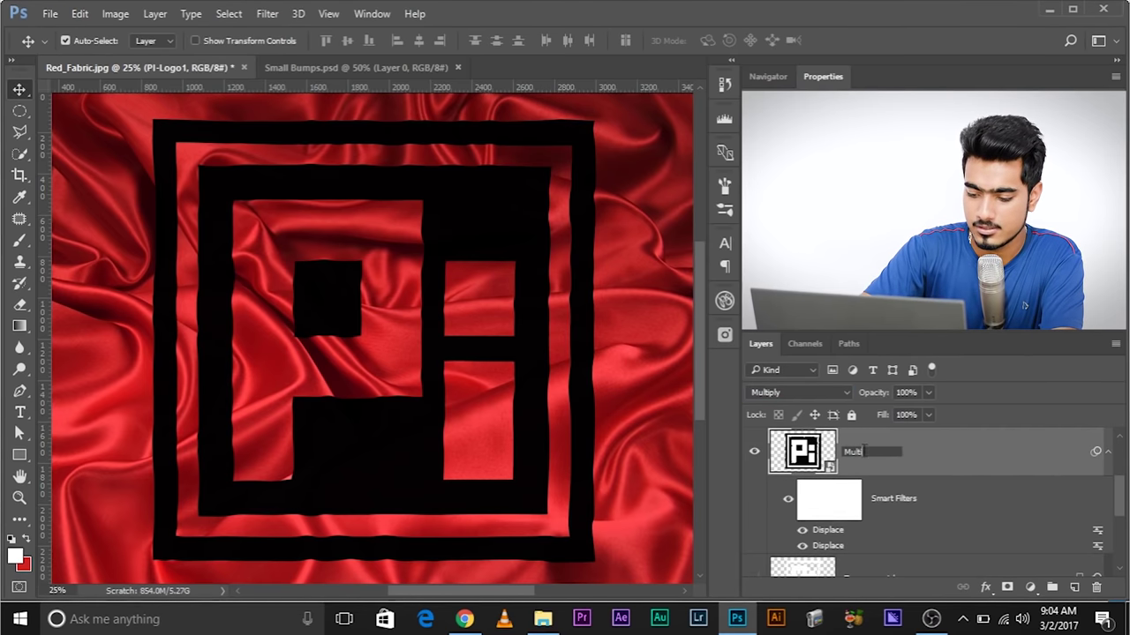
key(Return)
key(ctrl+j)
key(shift+alt+s)
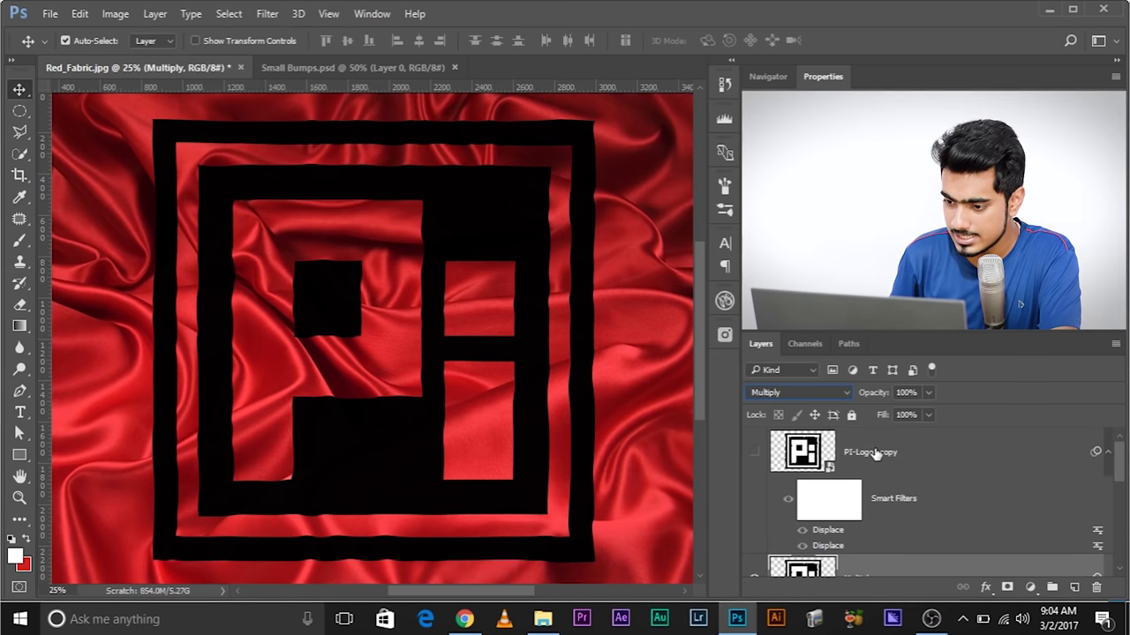
double_click(867, 451)
text(S)
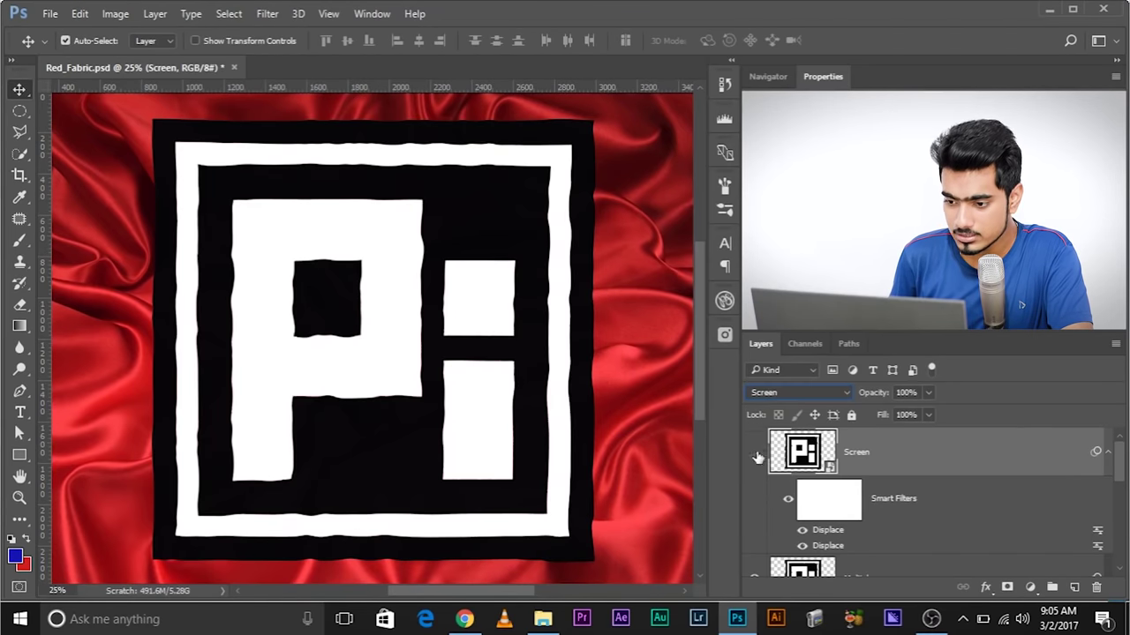
Step: Hide the Screen layer and open the Multiply layer's blending options, keeping the logo in view
click(755, 453)
scroll(759, 459, down, 2)
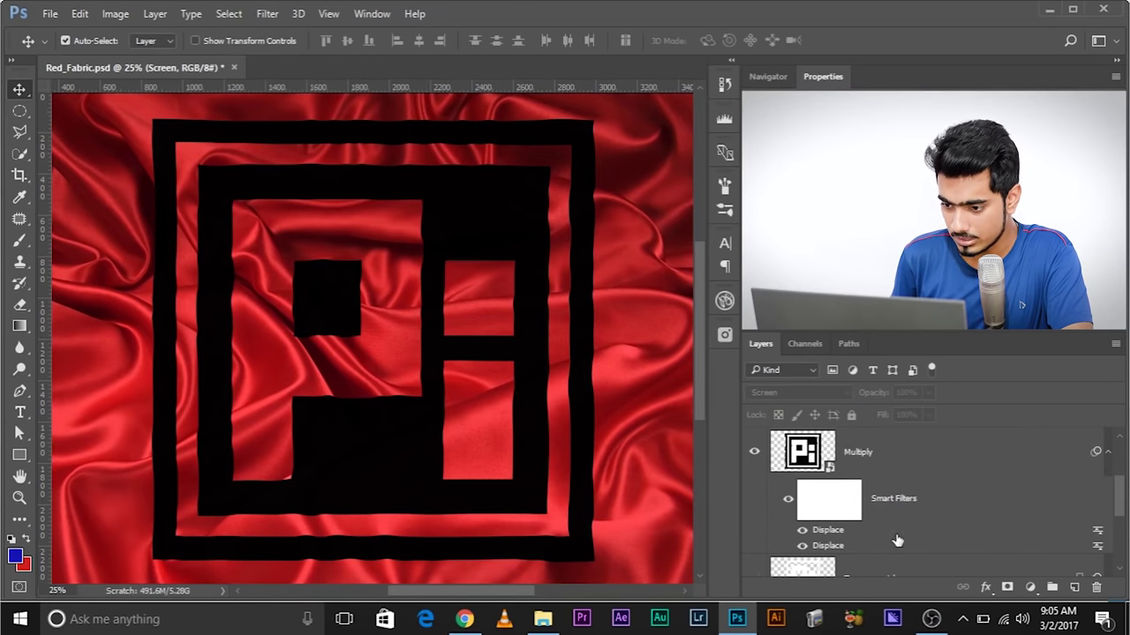
click(857, 459)
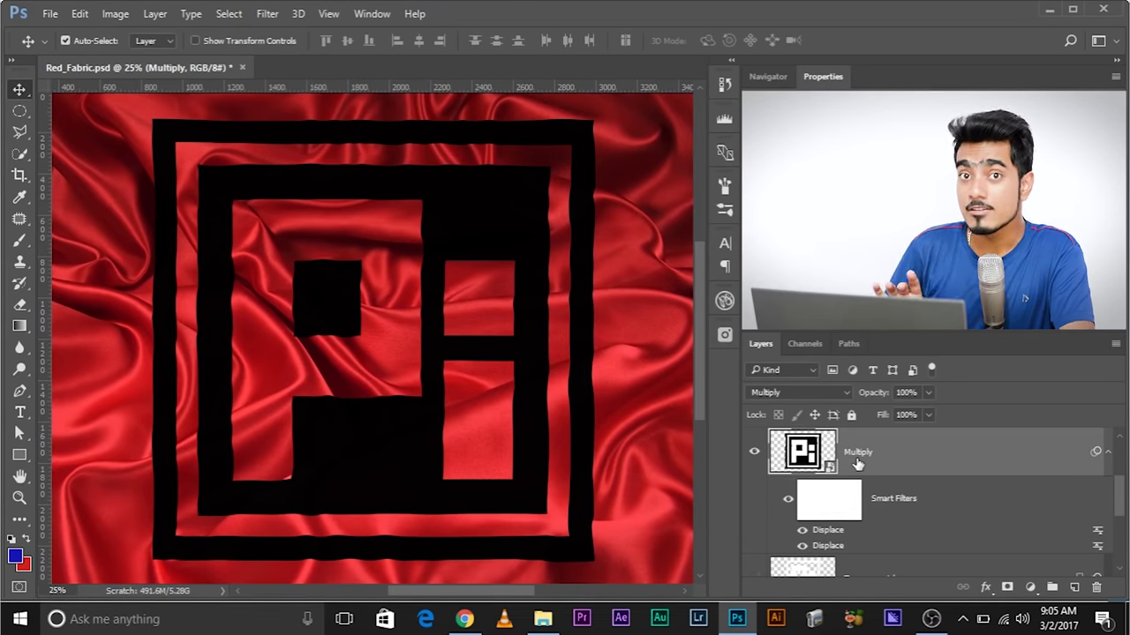
right_click(854, 459)
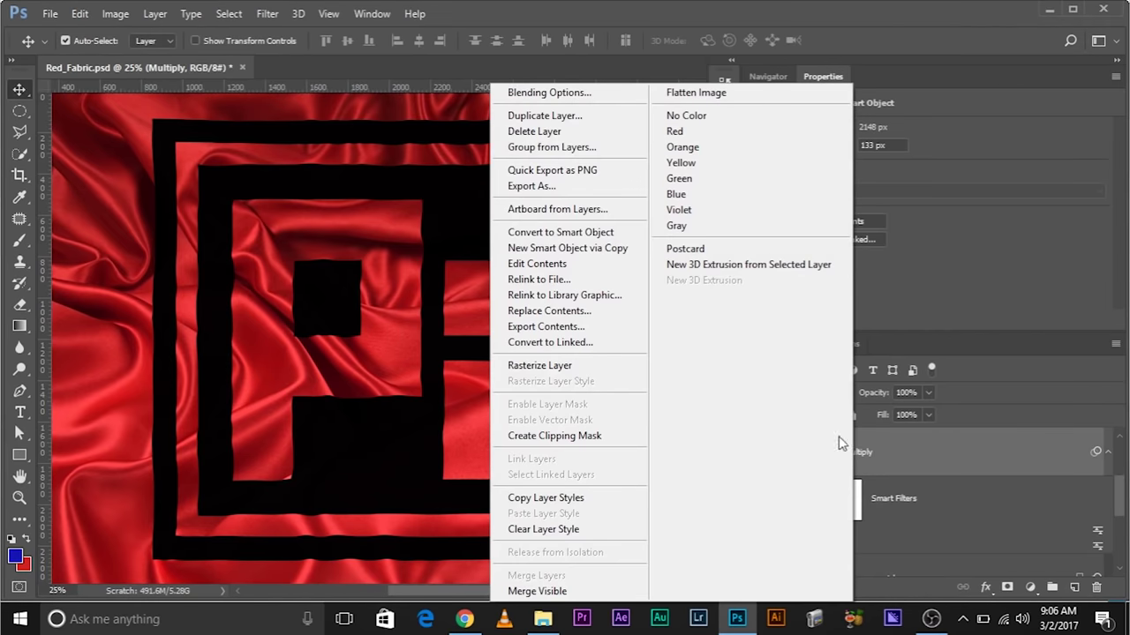
click(617, 95)
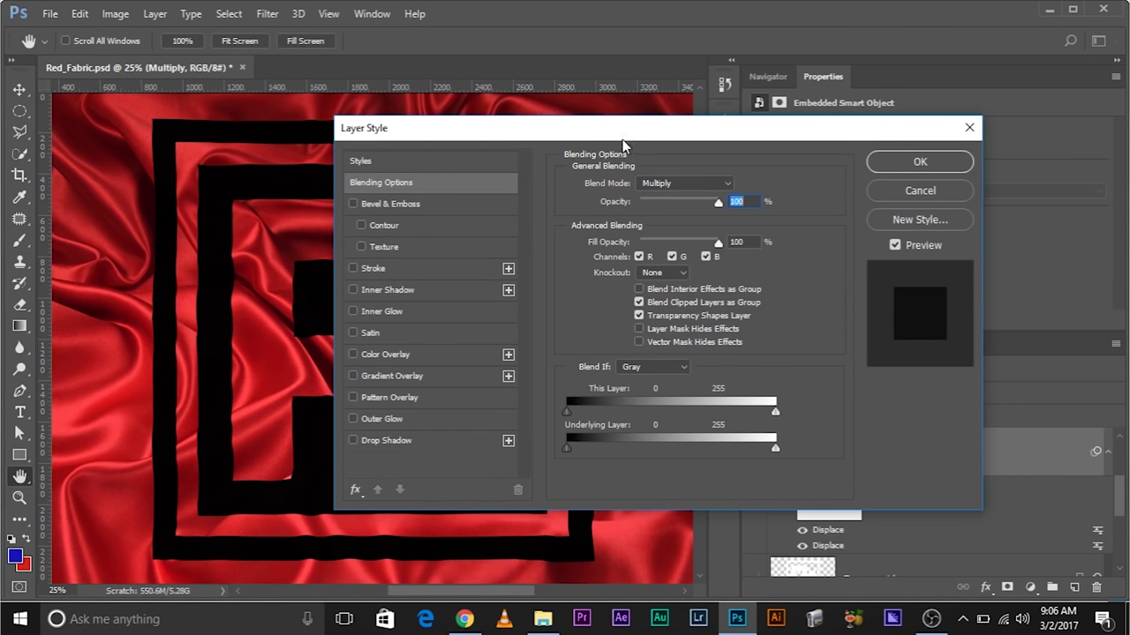
drag(624, 133, 890, 96)
Step: Split the underlying layer's Blend If white point to 107 / 157 so the fabric highlights show through the black areas
drag(1041, 411, 1031, 413)
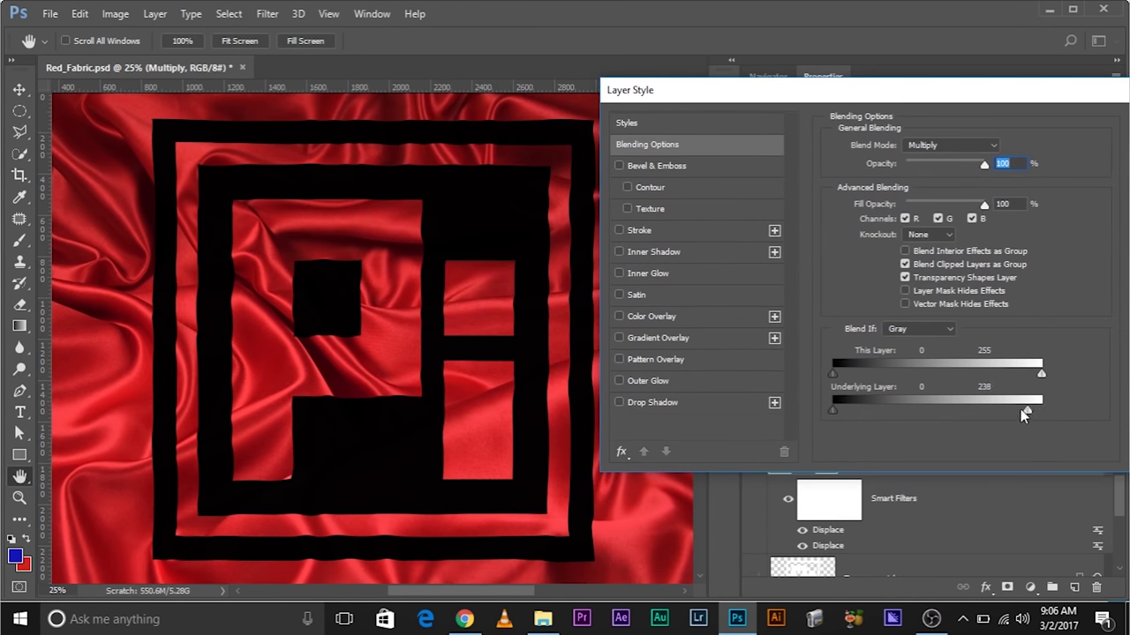
mouse_move(955, 398)
mouse_down()
mouse_move(925, 399)
mouse_move(960, 413)
mouse_up()
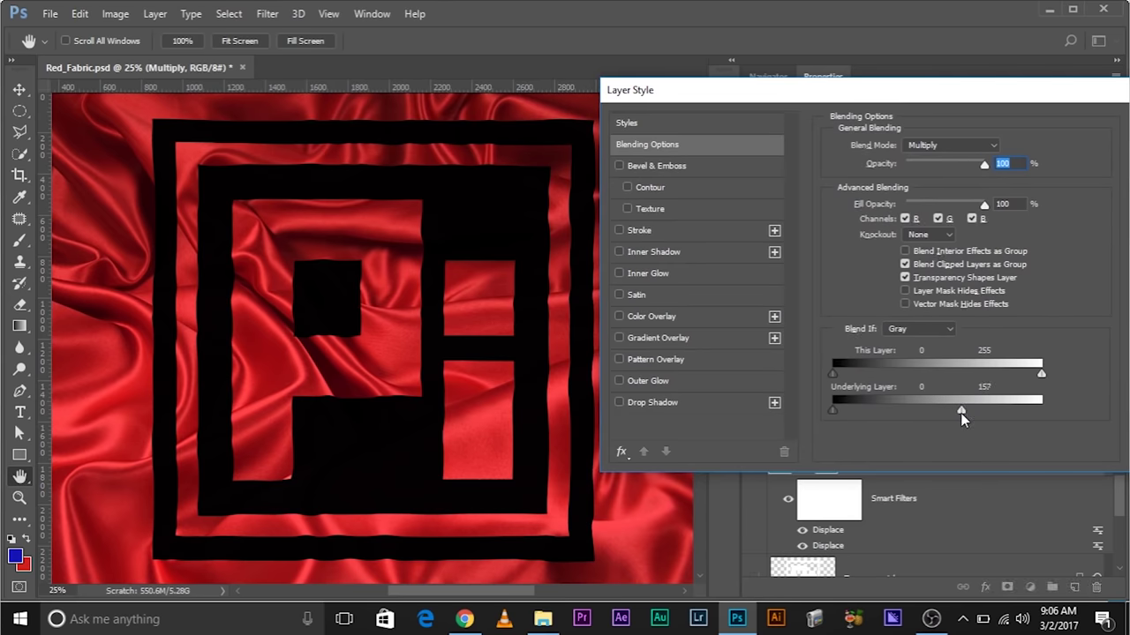
alt+click(961, 411)
drag(951, 411, 921, 405)
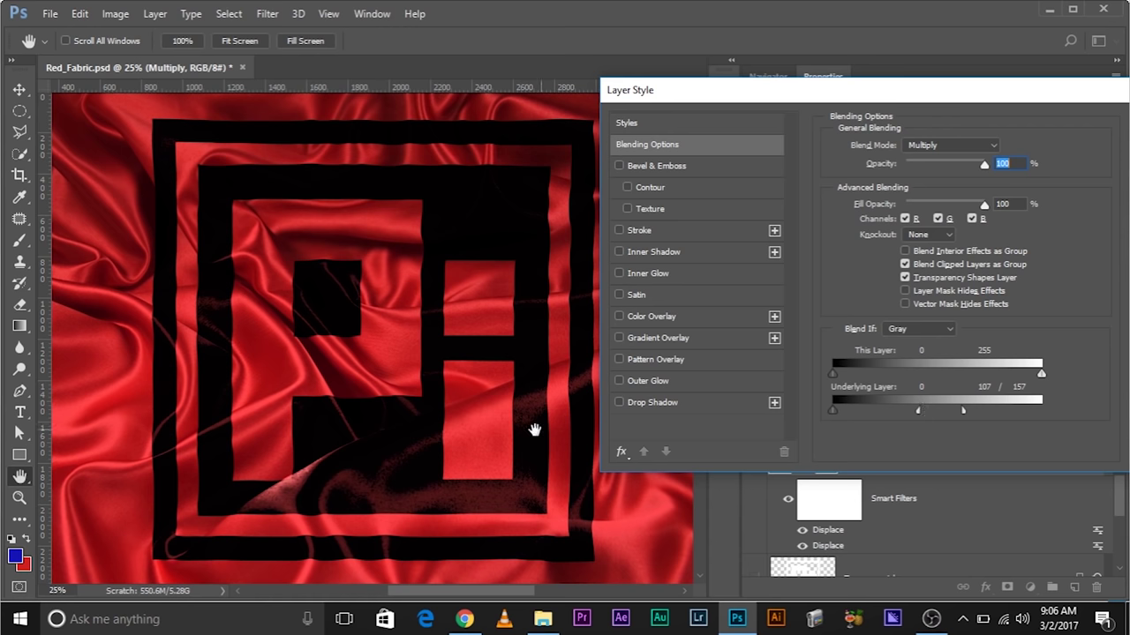
Step: Widen the underlying layer's Blend If white split to 78 / 244 for a smoother transition, and apply the layer style
drag(970, 411, 1056, 416)
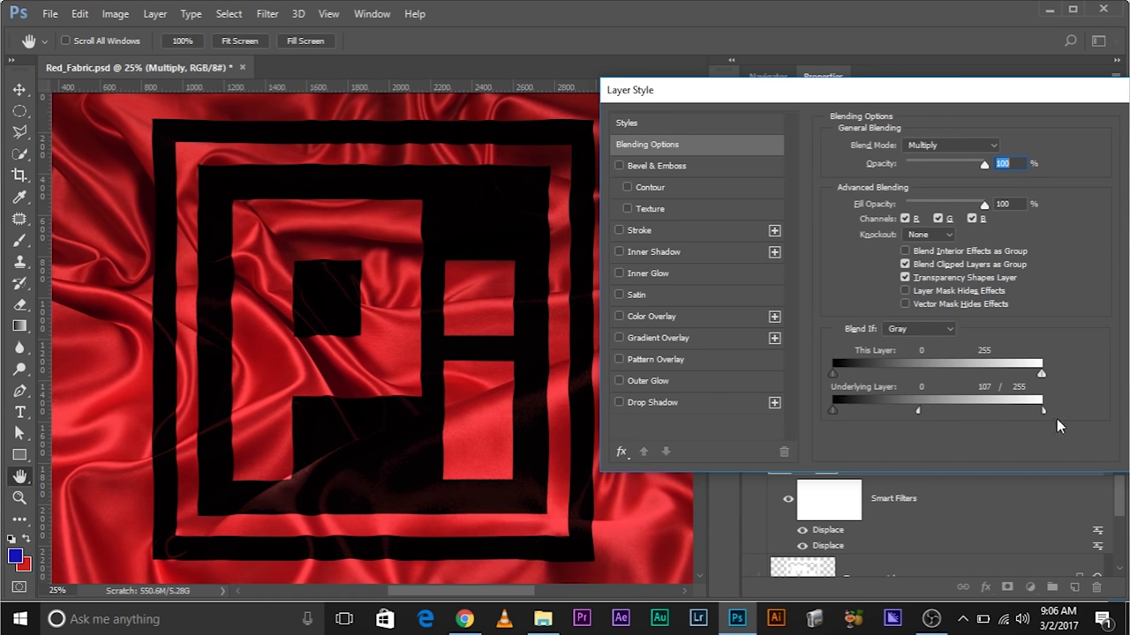
mouse_move(914, 412)
mouse_down()
mouse_move(950, 414)
mouse_move(918, 412)
mouse_up()
mouse_move(1015, 407)
mouse_down()
mouse_move(964, 394)
mouse_move(1006, 391)
mouse_up()
drag(908, 411, 896, 405)
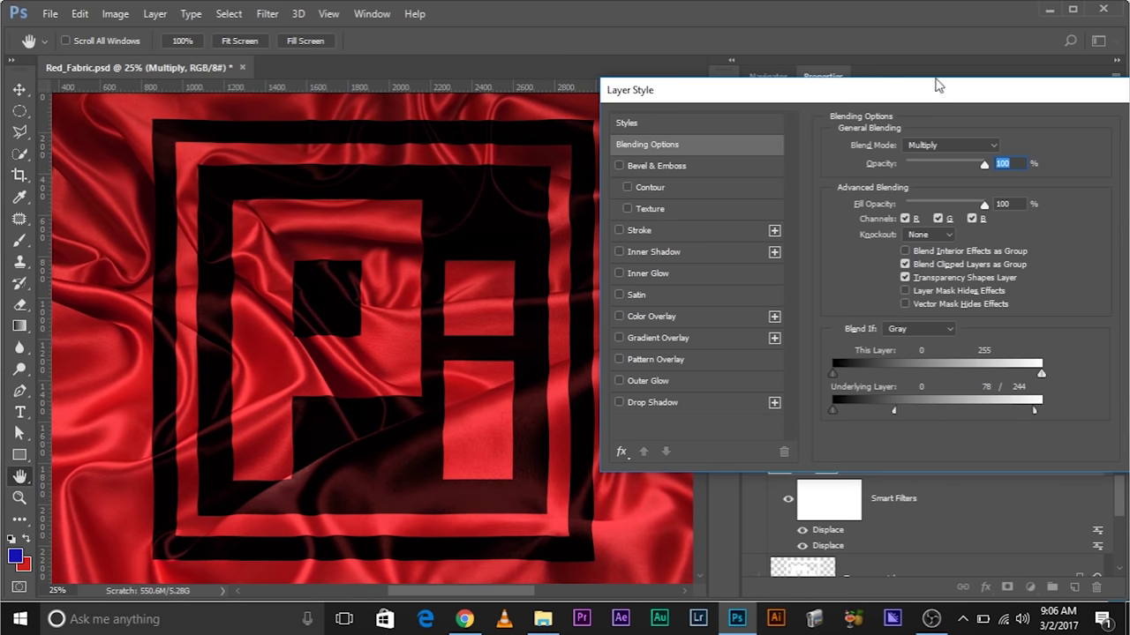
drag(938, 84, 724, 89)
click(1004, 132)
Step: Select the Screen layer and make it visible again above the Multiply layer
key(ctrl+bracketleft)
click(875, 462)
click(757, 452)
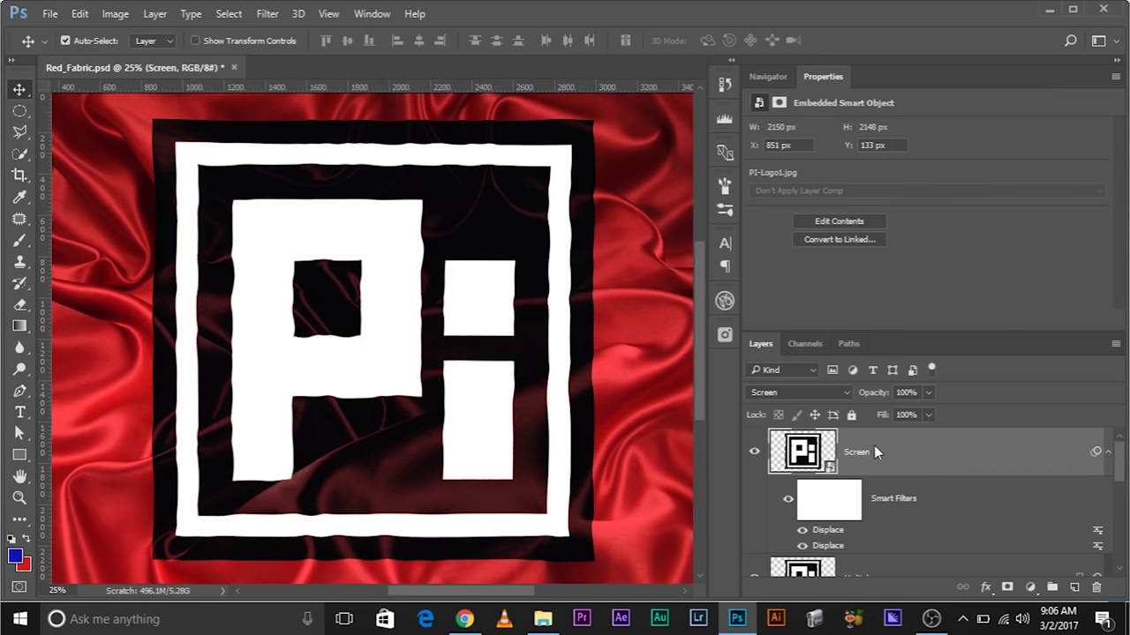
Step: Split the Screen layer's underlying-layer Blend If black point to 20 / 92 and apply the layer style
right_click(873, 452)
key(Escape)
double_click(841, 459)
drag(550, 99, 662, 112)
mouse_move(735, 432)
mouse_down()
mouse_move(804, 434)
mouse_move(724, 431)
mouse_move(823, 434)
mouse_move(810, 435)
mouse_up()
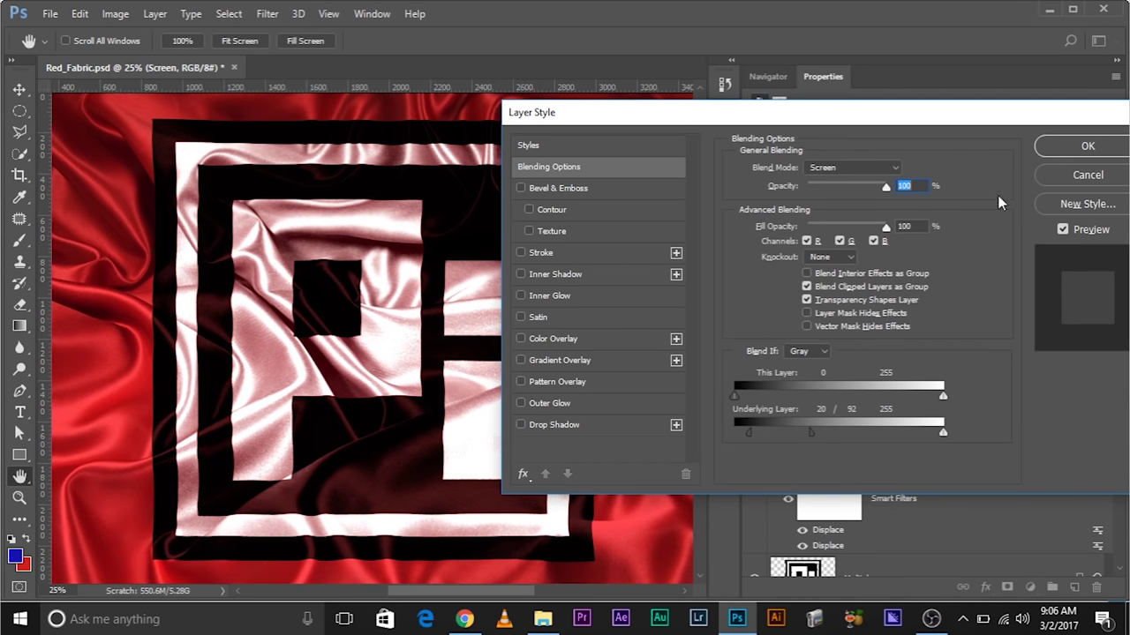
click(1059, 146)
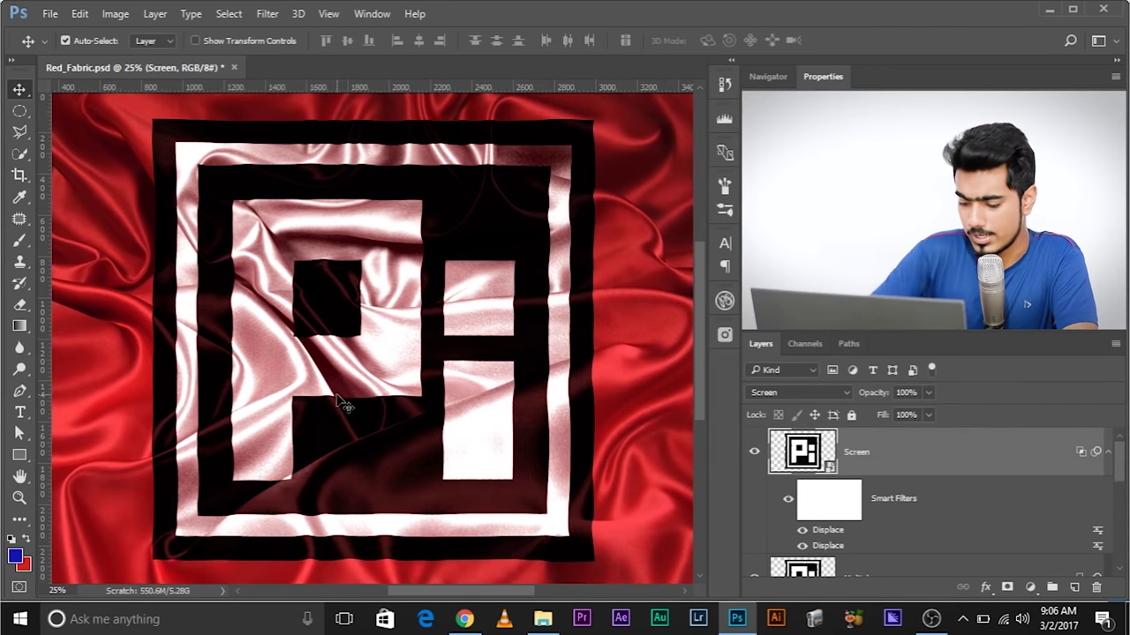
key(ctrl+minus)
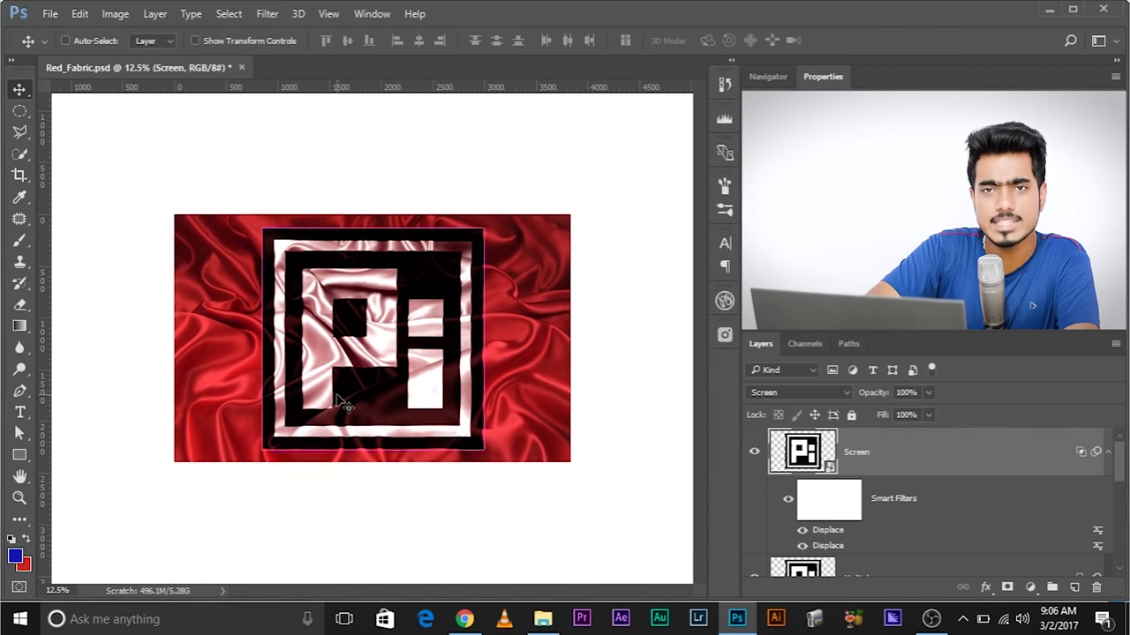
click(65, 41)
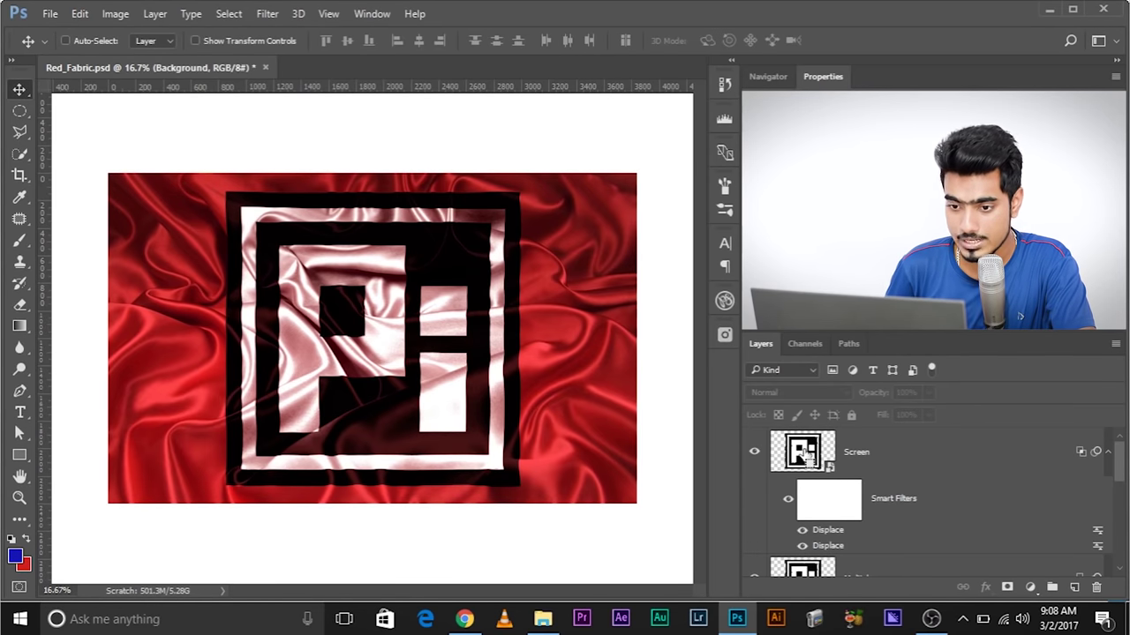
Step: Load the Screen layer's logo outline as a selection and add a Black & White adjustment layer directly above the Background
key(ctrl)
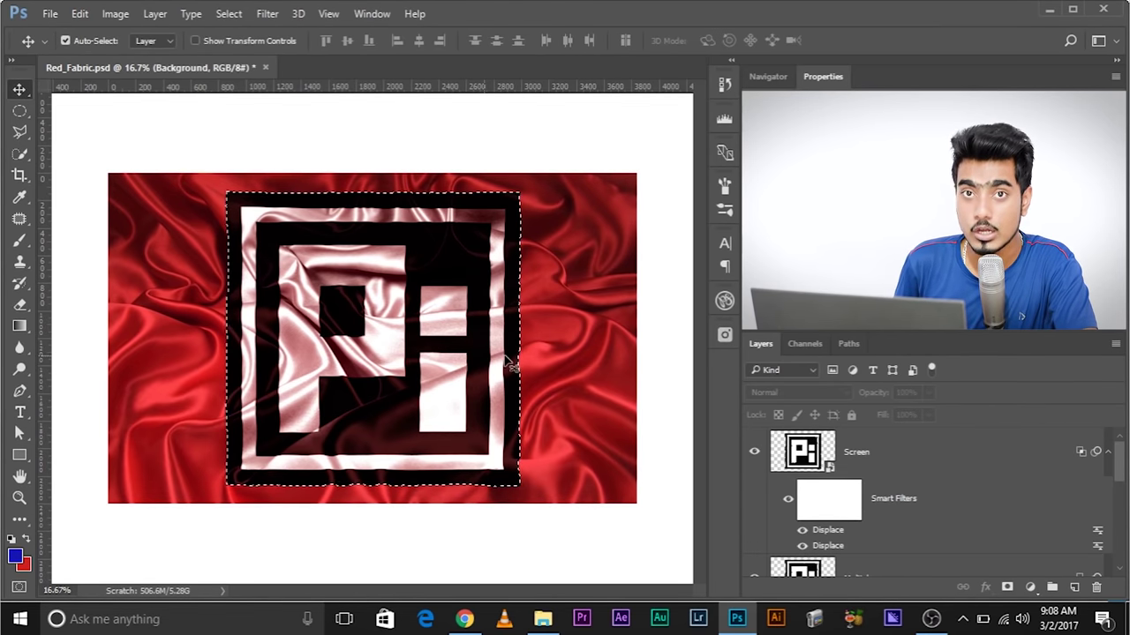
scroll(958, 538, down, 3)
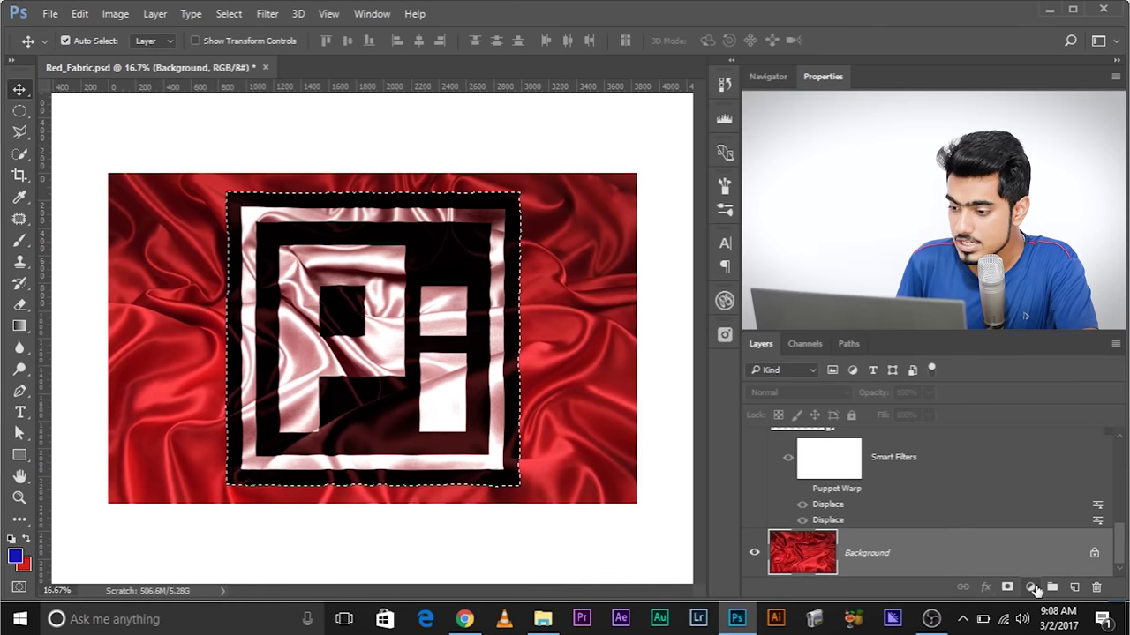
click(1031, 588)
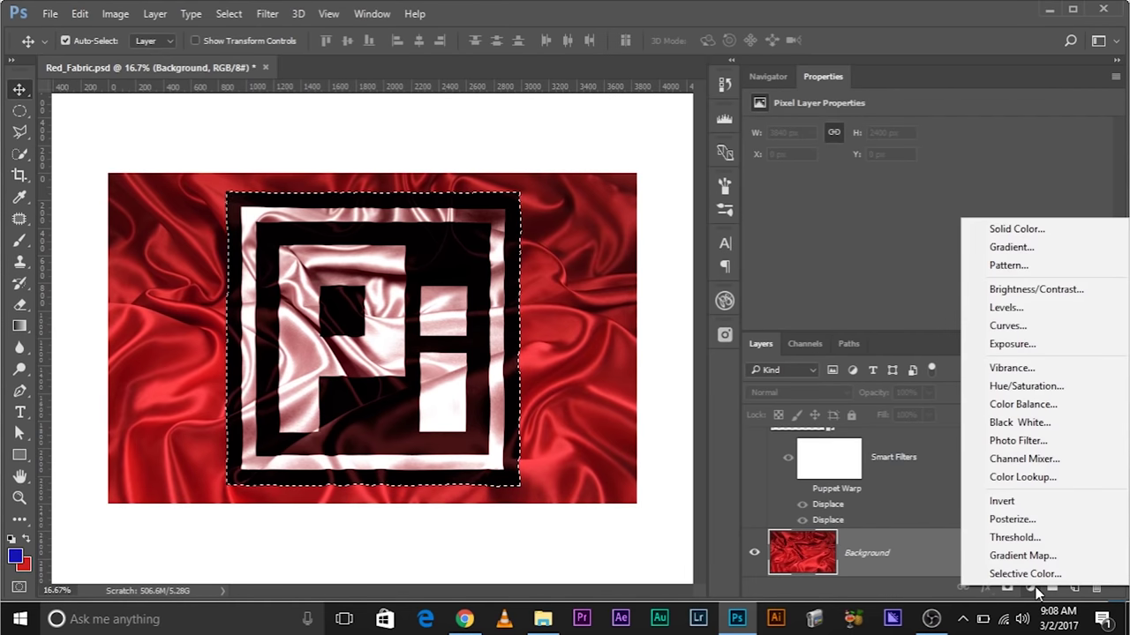
click(1028, 590)
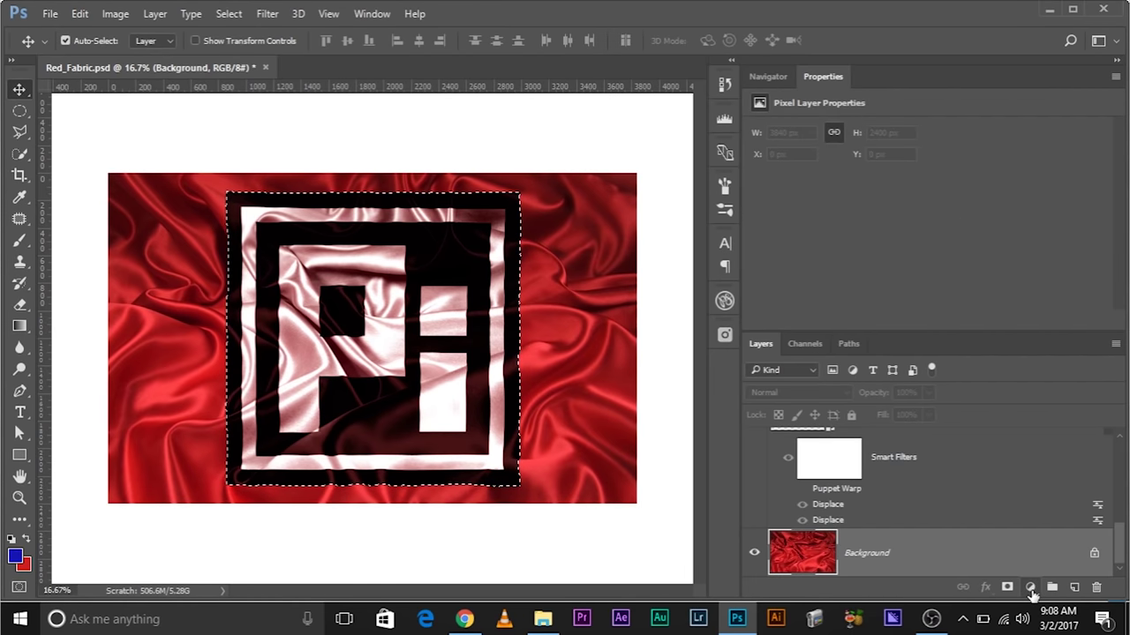
click(1028, 590)
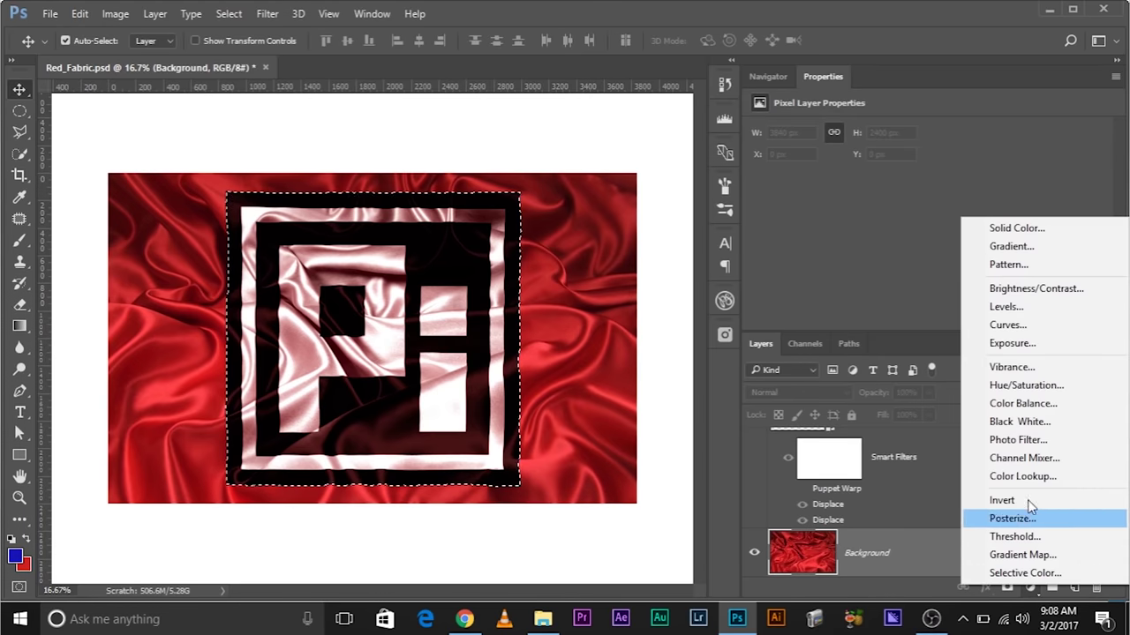
click(1031, 423)
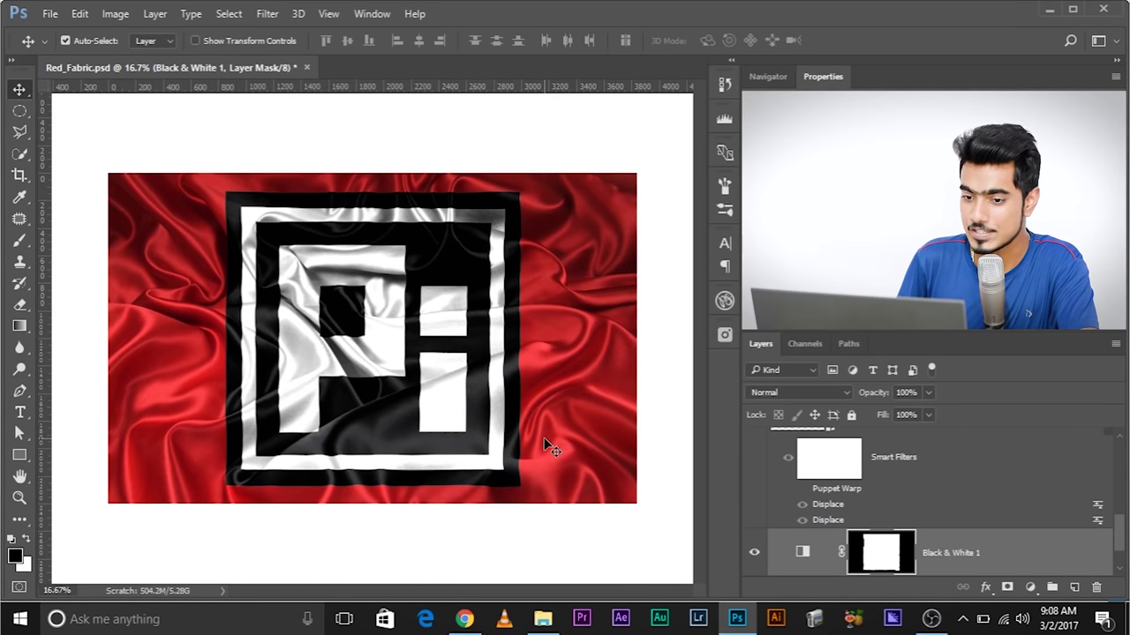
Step: Compare the logo with the Black & White adjustment layer off and on, close up and in the full view
key(ctrl)
key(ctrl+plus)
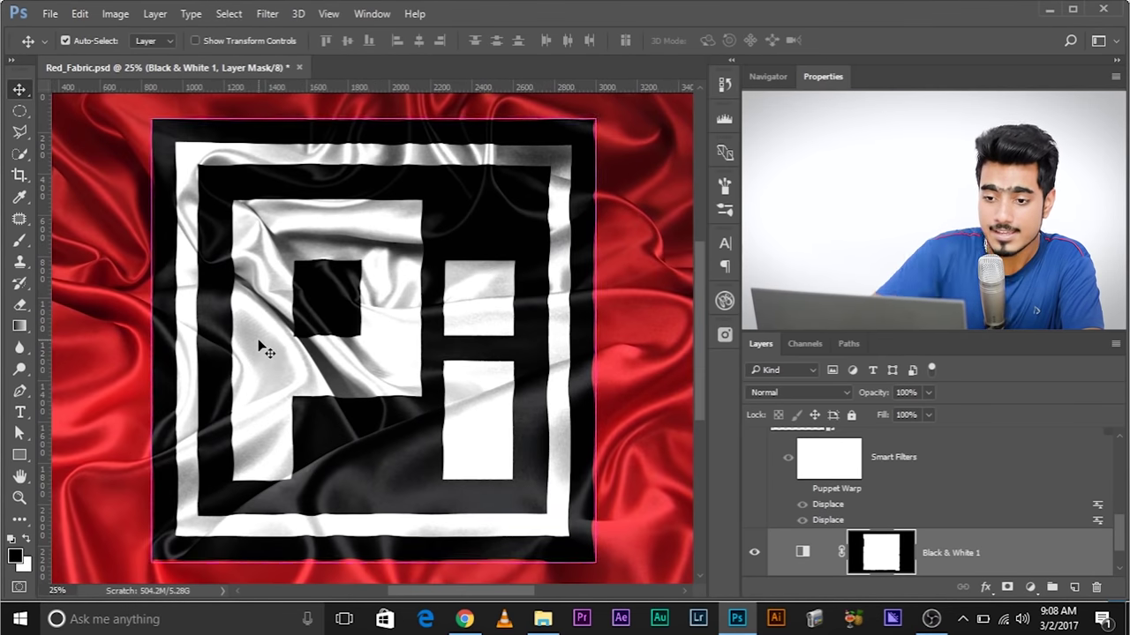
click(754, 556)
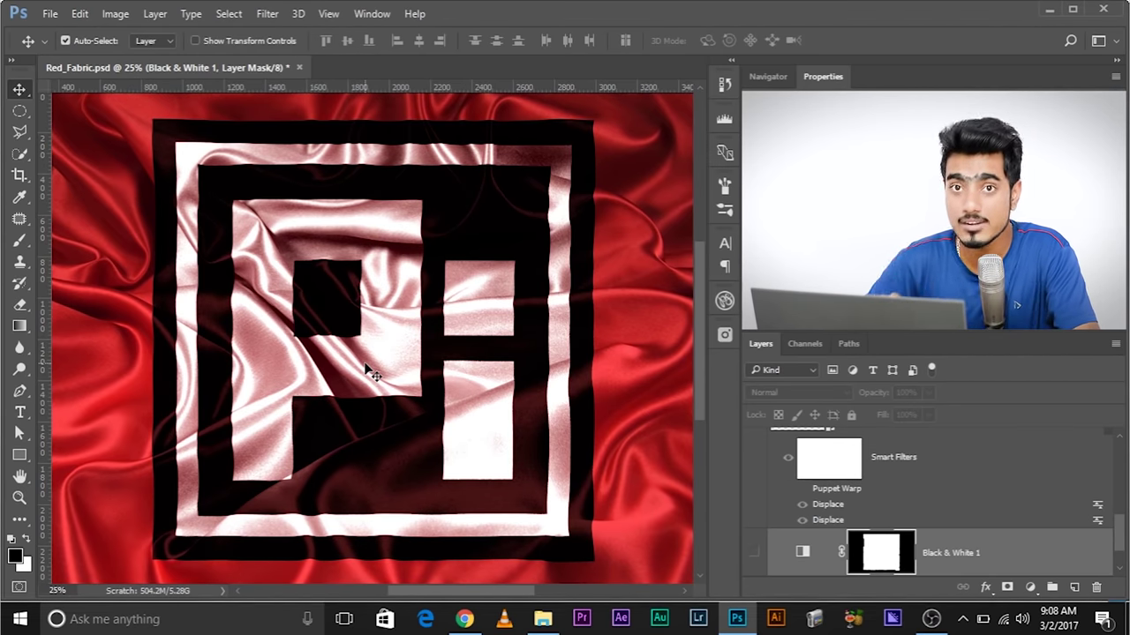
click(753, 556)
key(ctrl+minus)
key(ctrl+minus)
key(ctrl+equal)
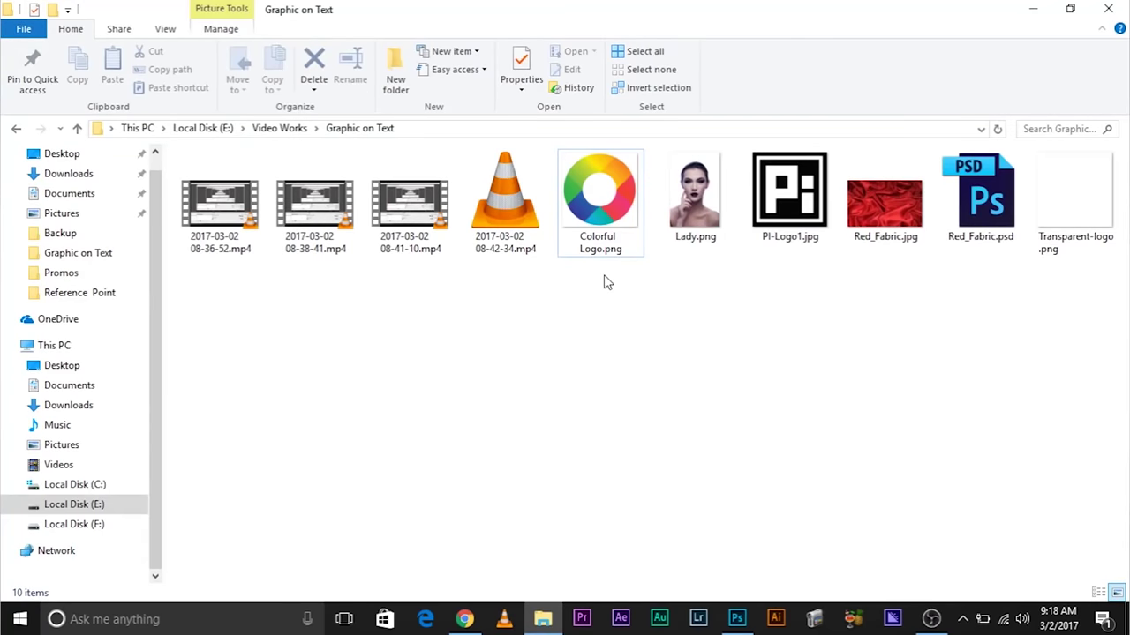
Step: Place Colorful Logo.png from the Graphic on Text folder onto the red fabric, scaled from its center to about 378%
drag(622, 217, 411, 320)
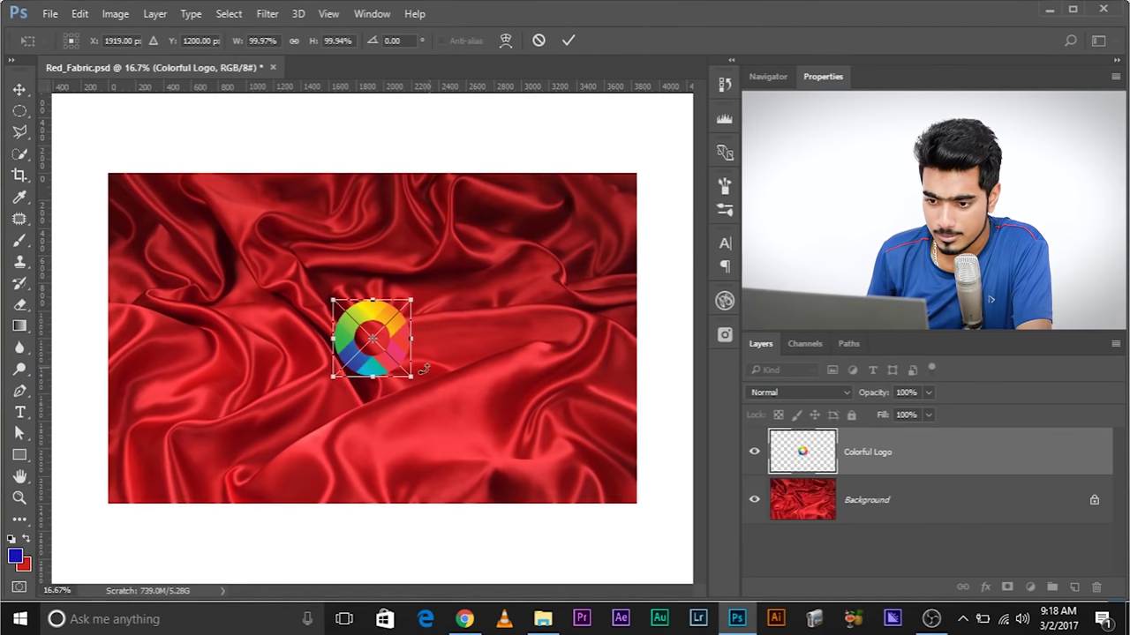
drag(412, 376, 514, 477)
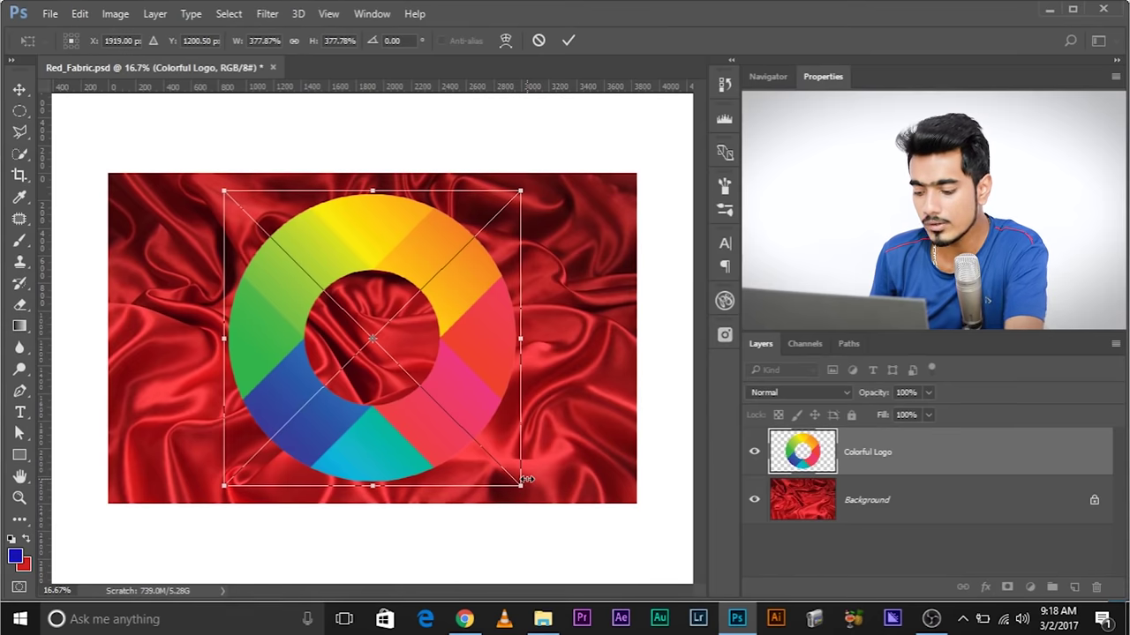
key(Return)
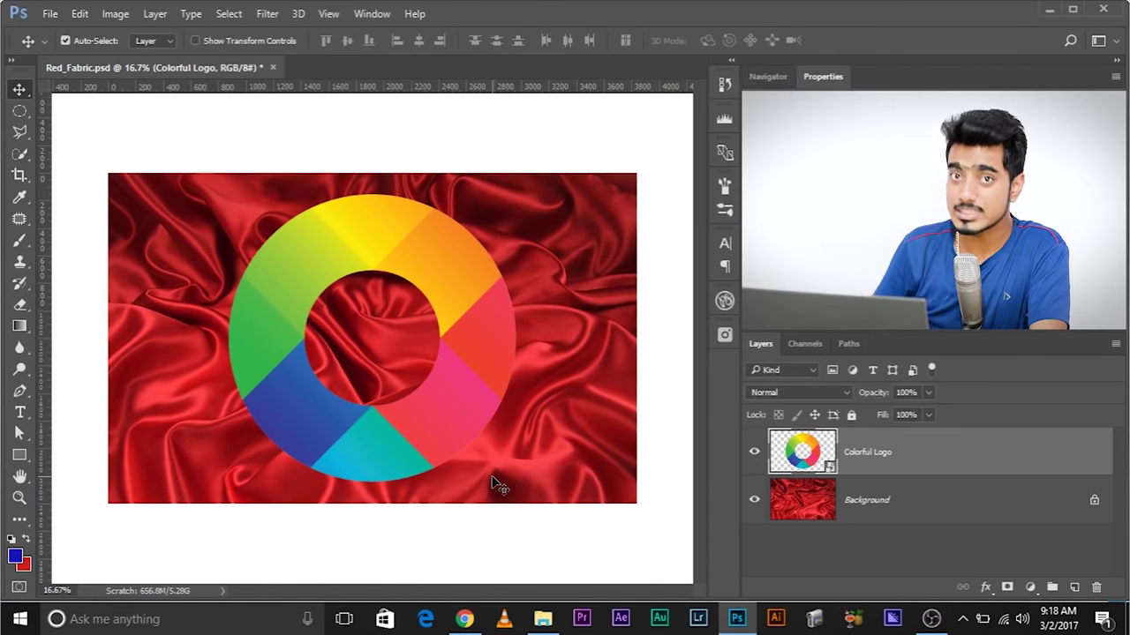
Step: Apply the Displace filter to the Colorful Logo layer with Small Bumps.psd as the displacement map
click(269, 15)
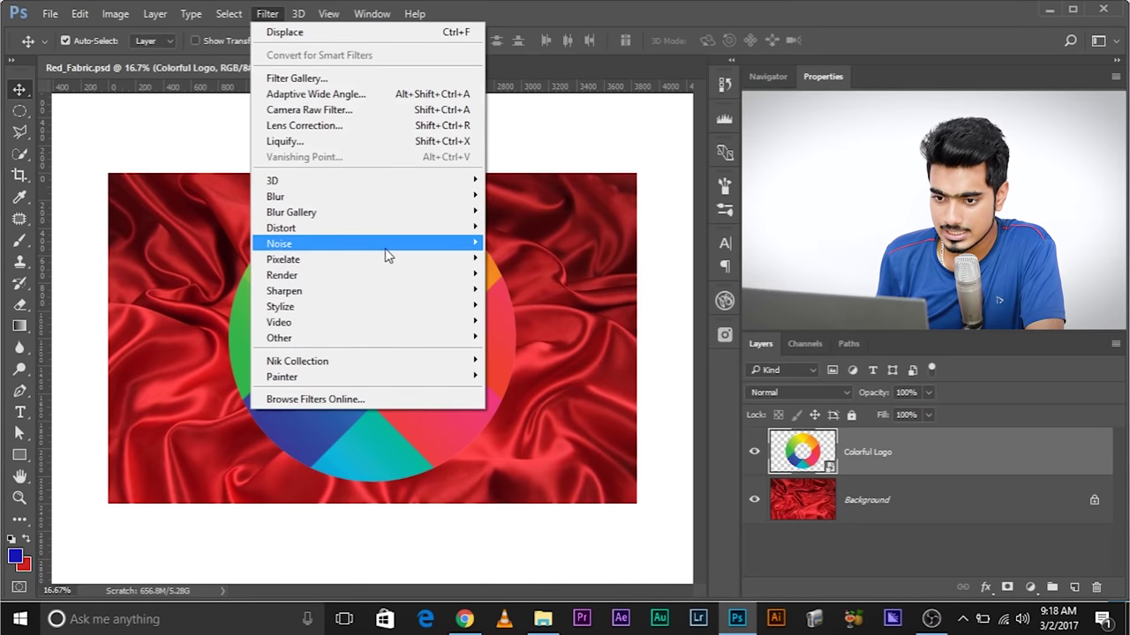
mouse_move(401, 232)
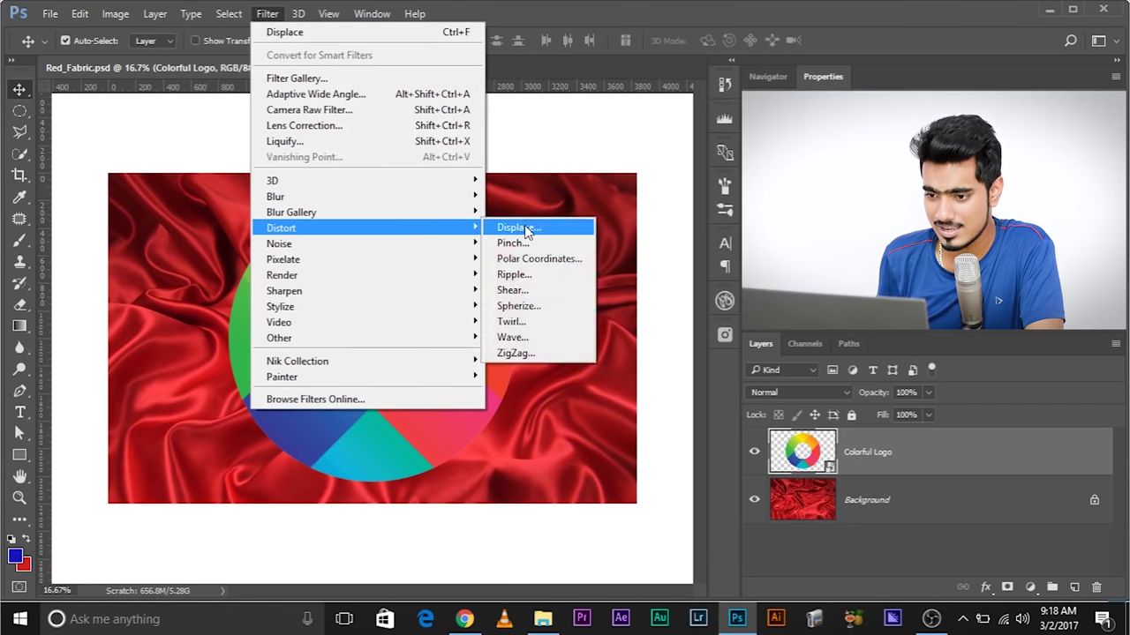
click(498, 228)
click(717, 201)
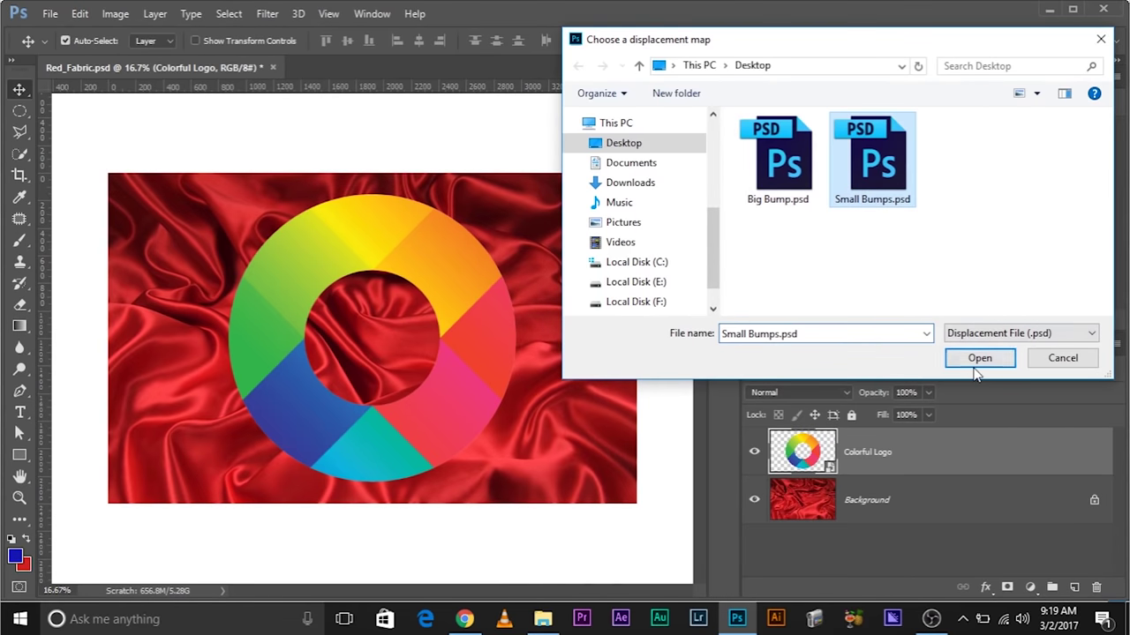
click(952, 360)
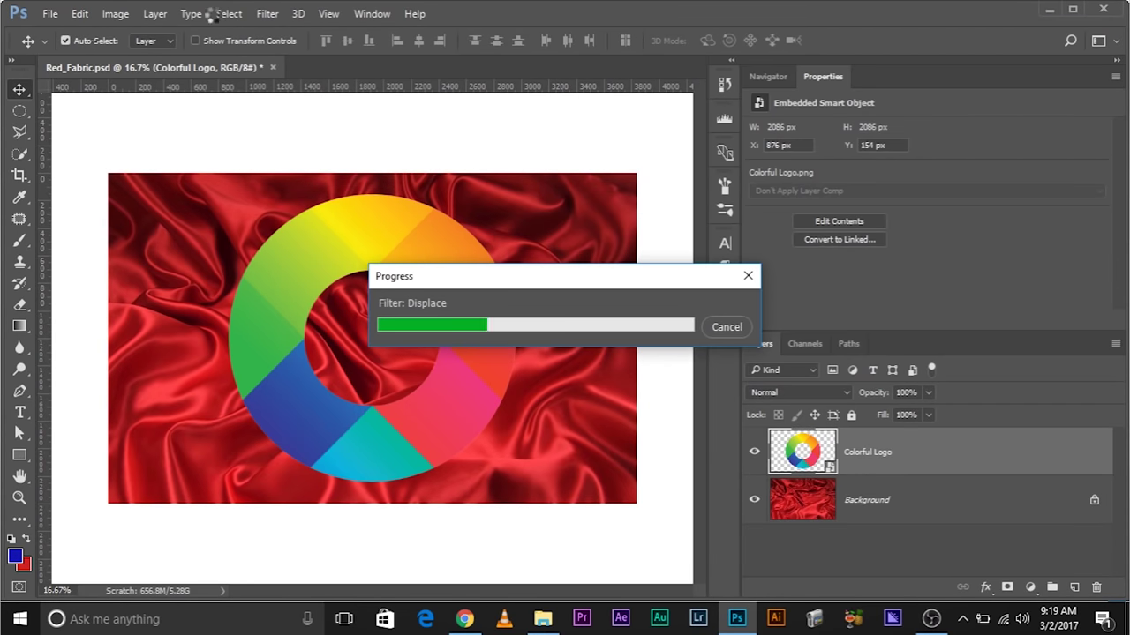
Step: Add a second Displace filter to the Colorful Logo at scale 15 horizontally and vertically, using Big Bump.psd as the map
click(265, 15)
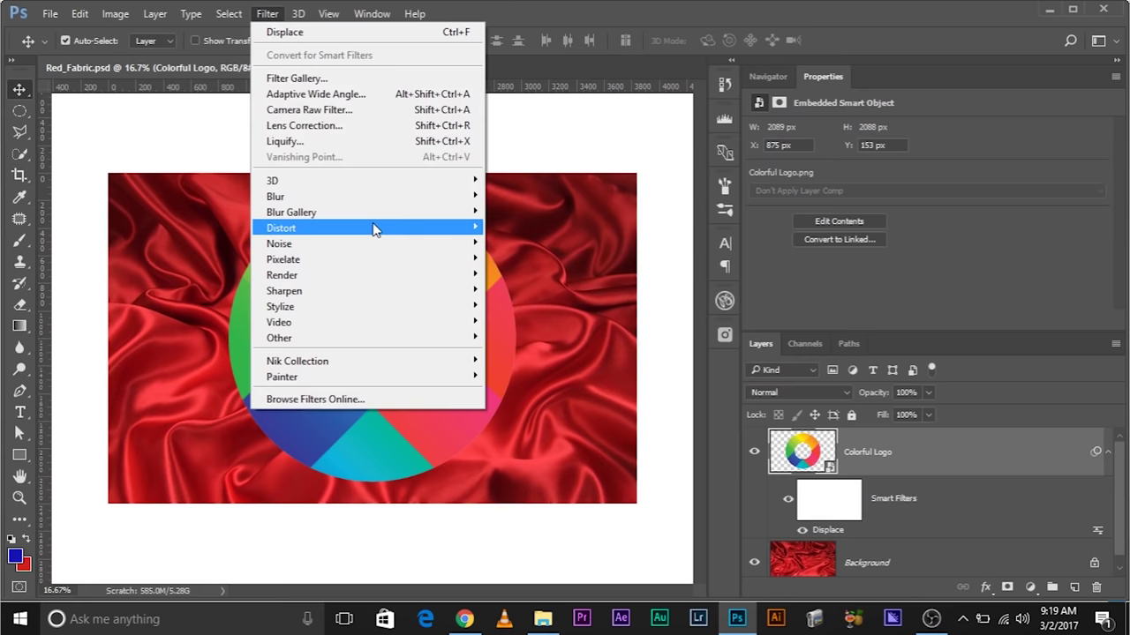
mouse_move(373, 229)
click(556, 231)
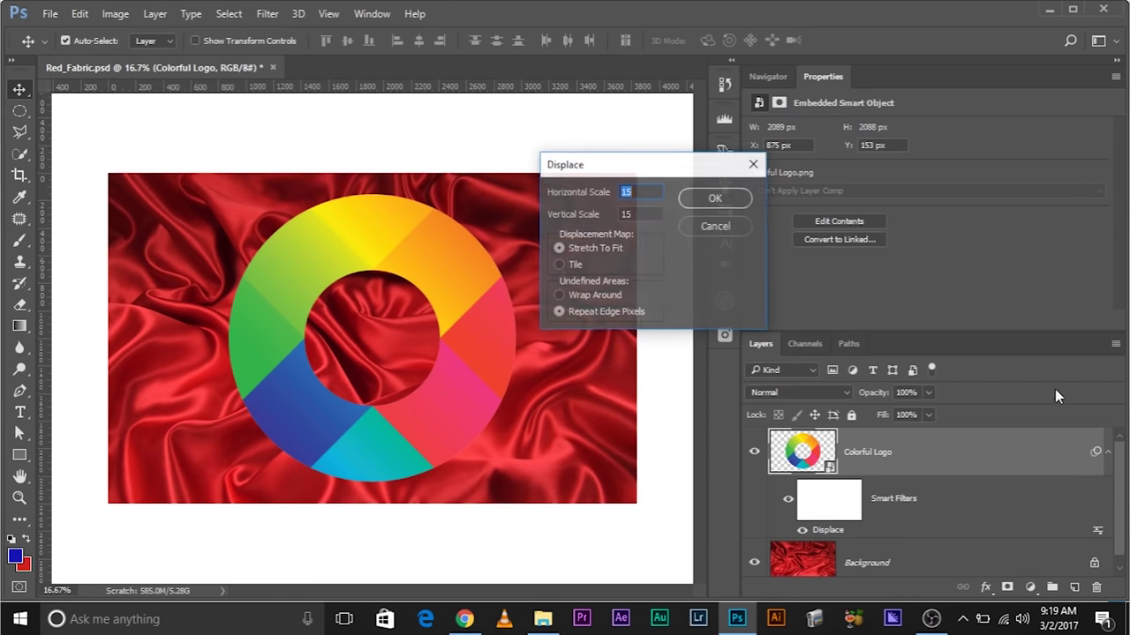
click(725, 204)
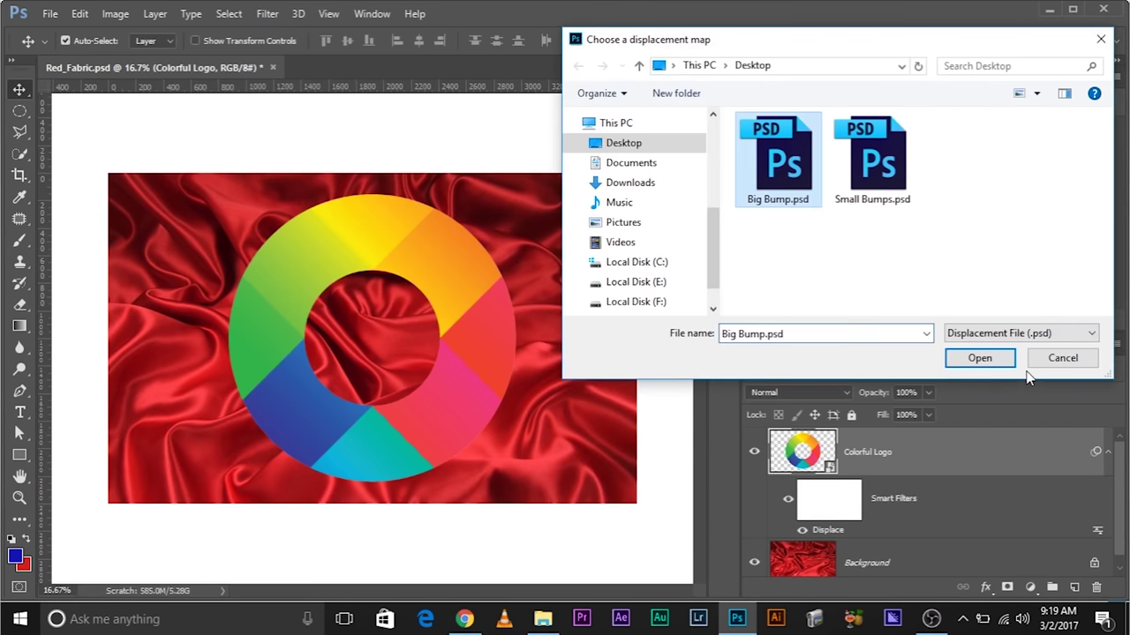
click(1001, 366)
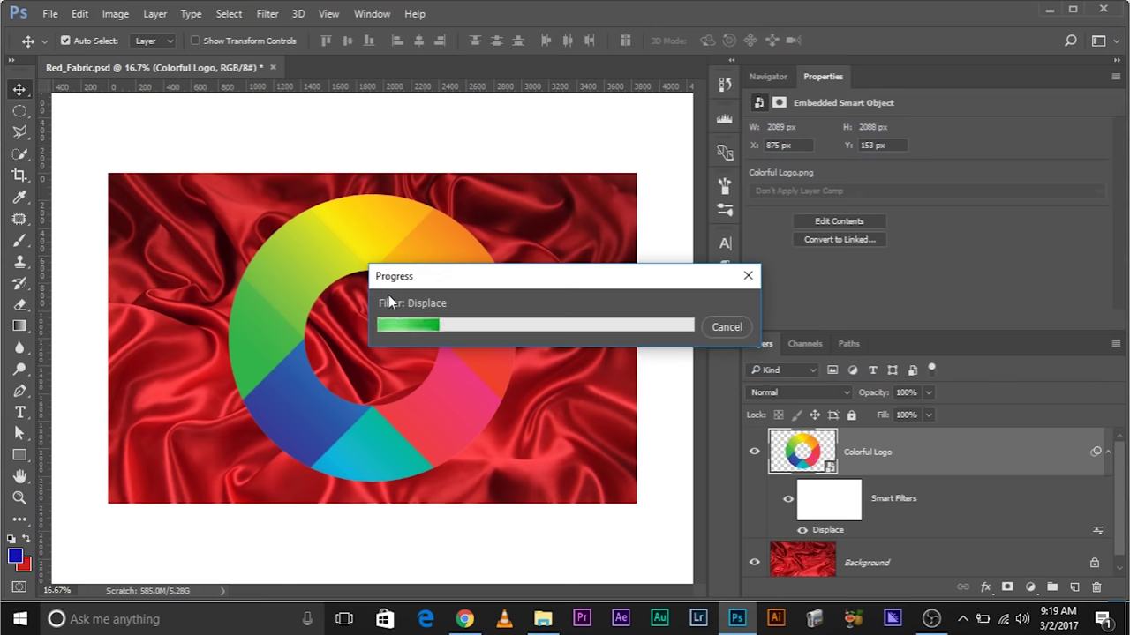
Step: Open the blending options of the Colorful Logo layer with the logo in closer view
key(ctrl+plus)
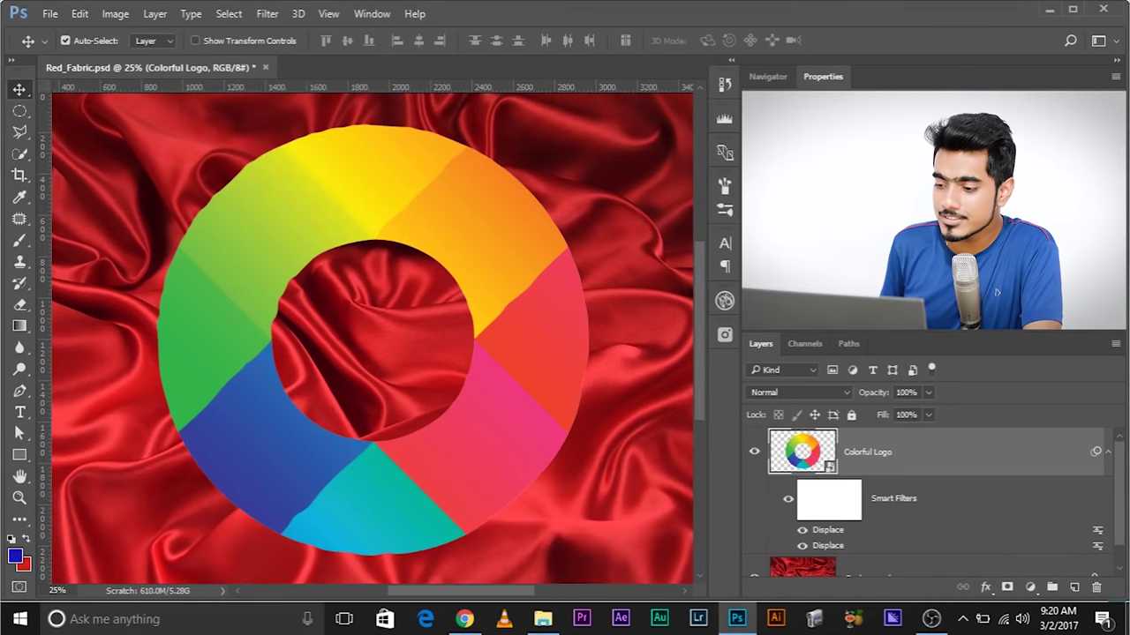
right_click(939, 451)
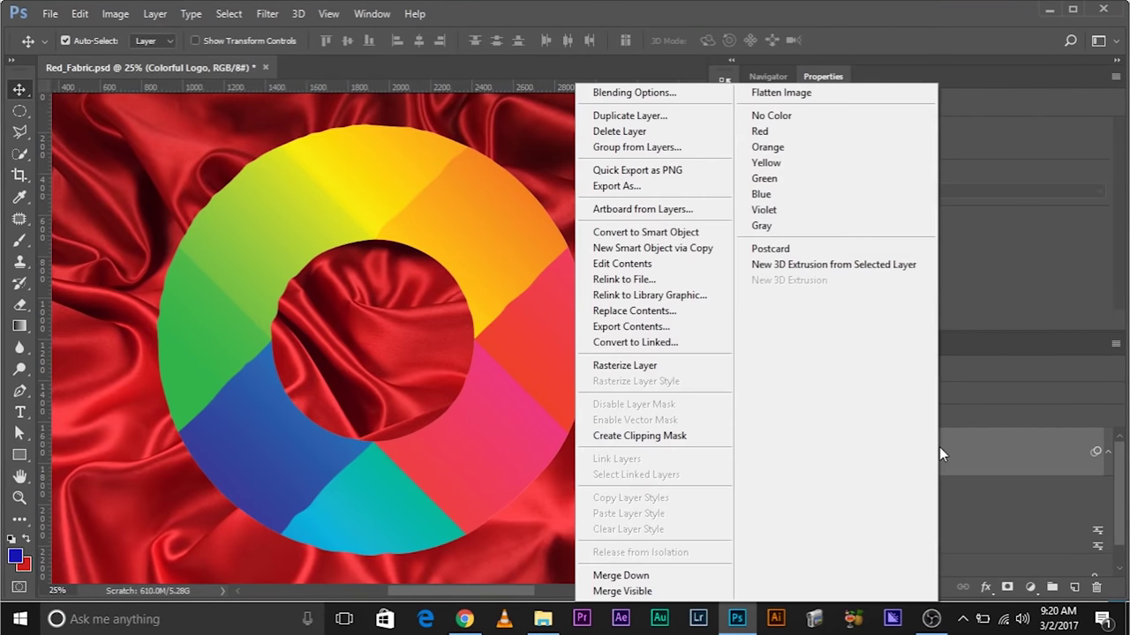
click(650, 93)
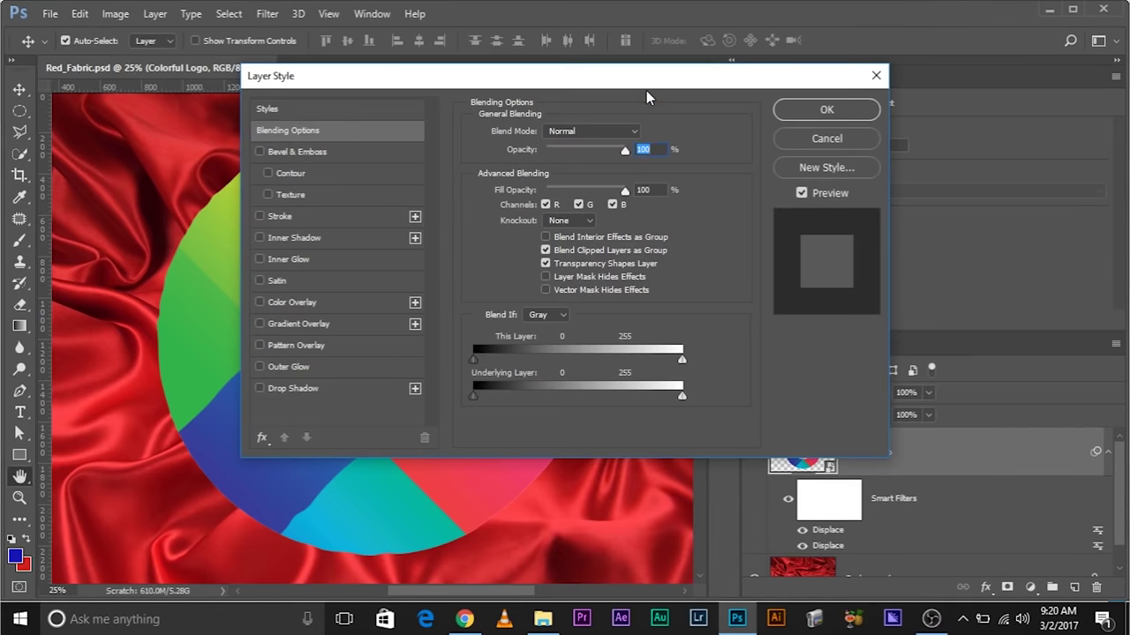
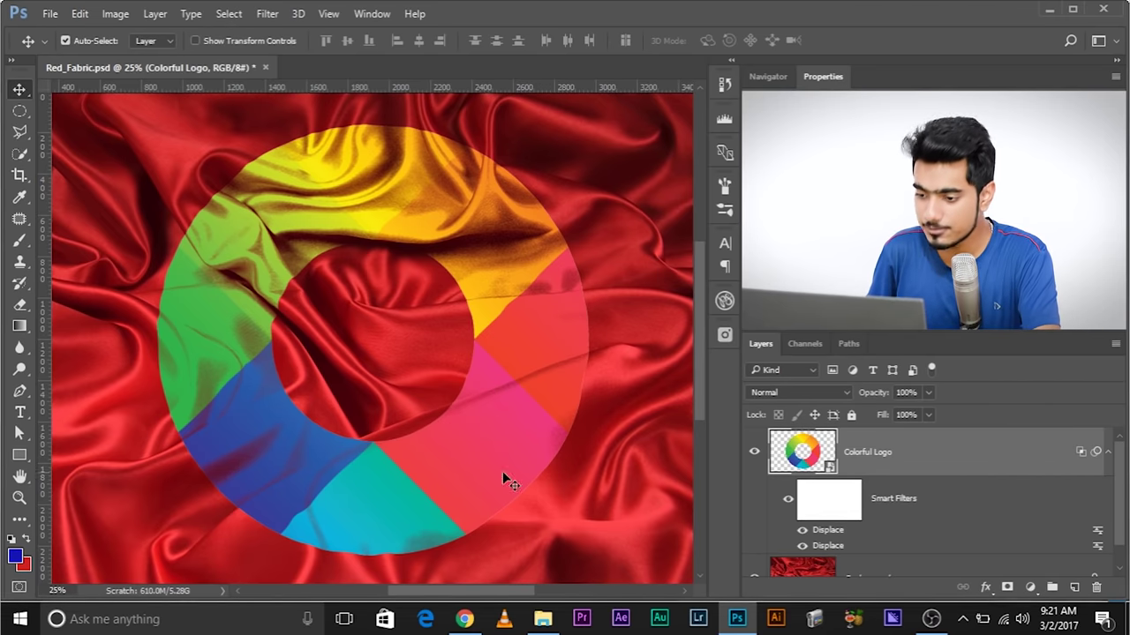
Step: Duplicate the Colorful Logo layer with its visibility turned off, and delete the copy's smart filters
click(754, 453)
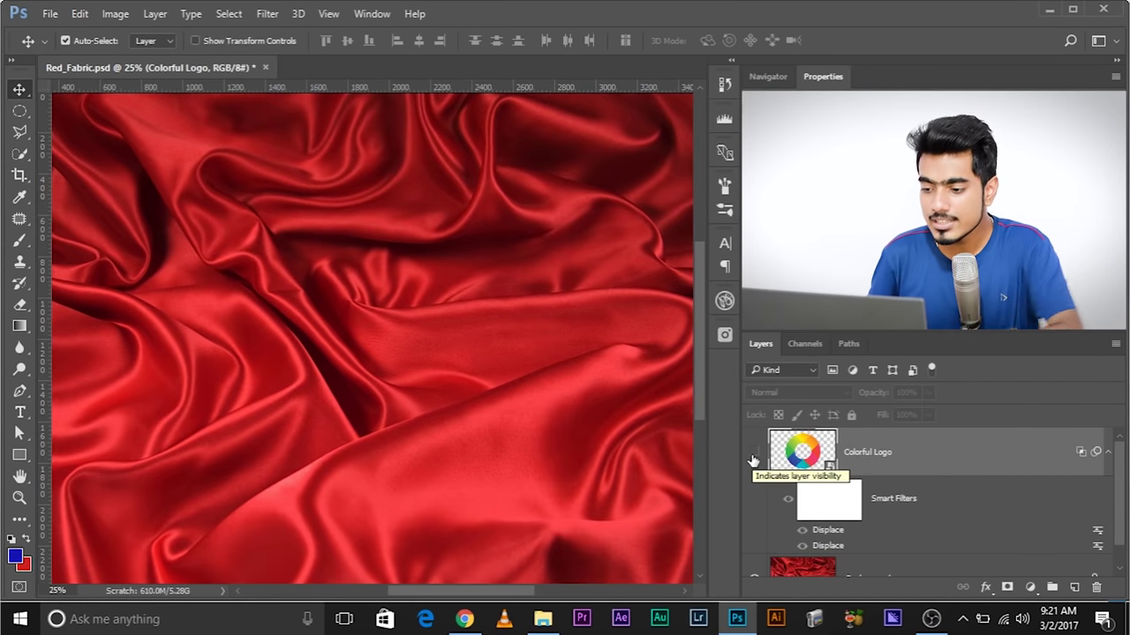
drag(1038, 456, 1074, 588)
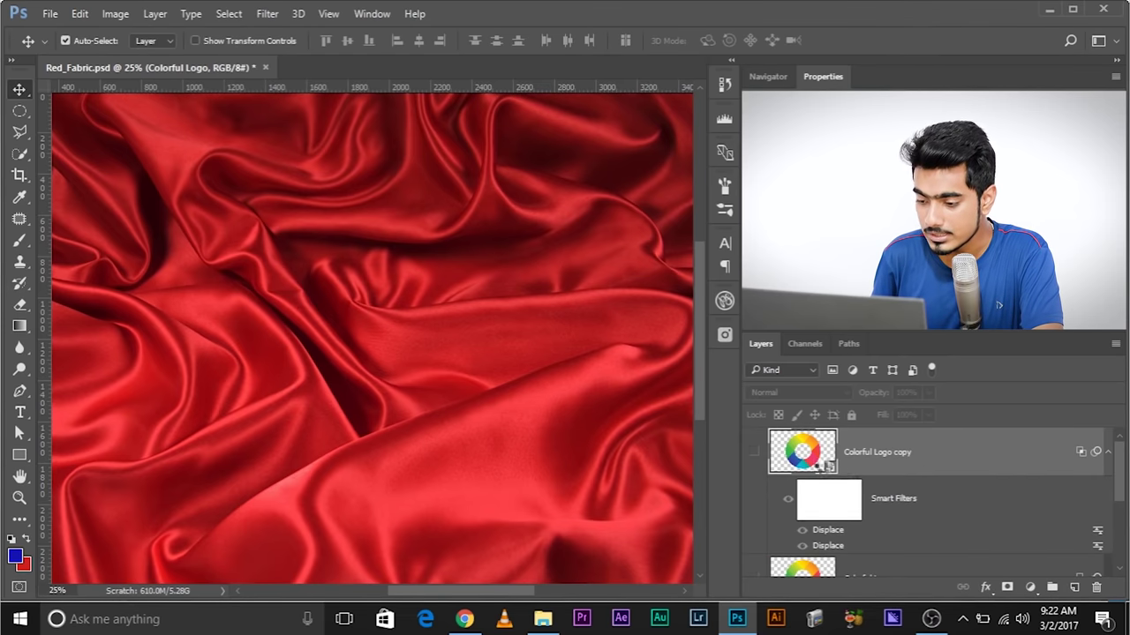
click(825, 466)
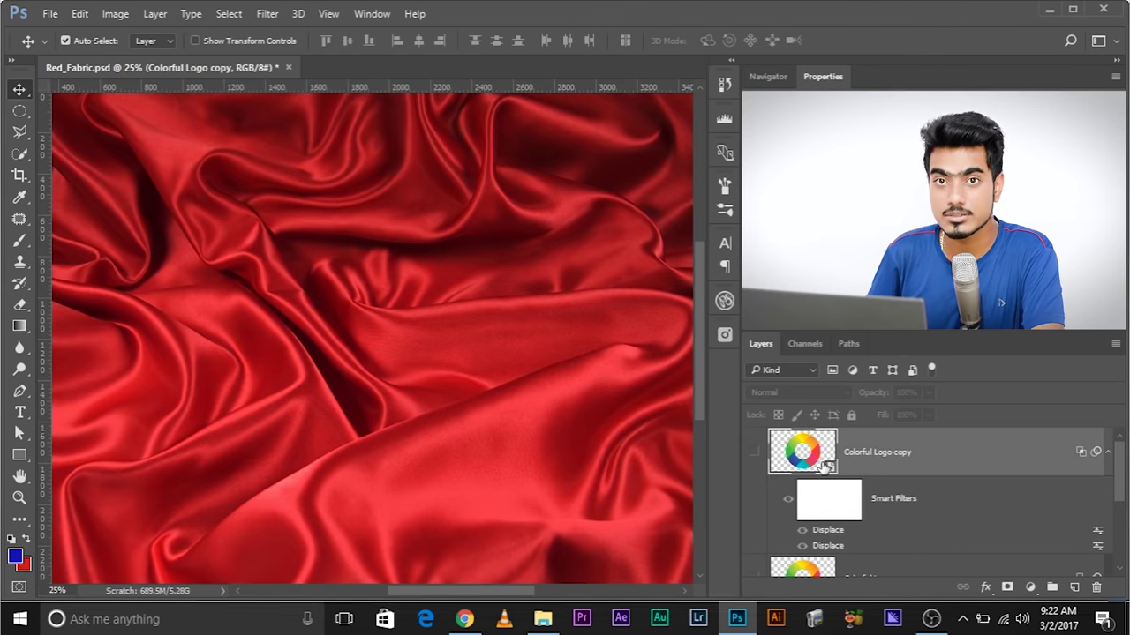
drag(913, 504, 1093, 588)
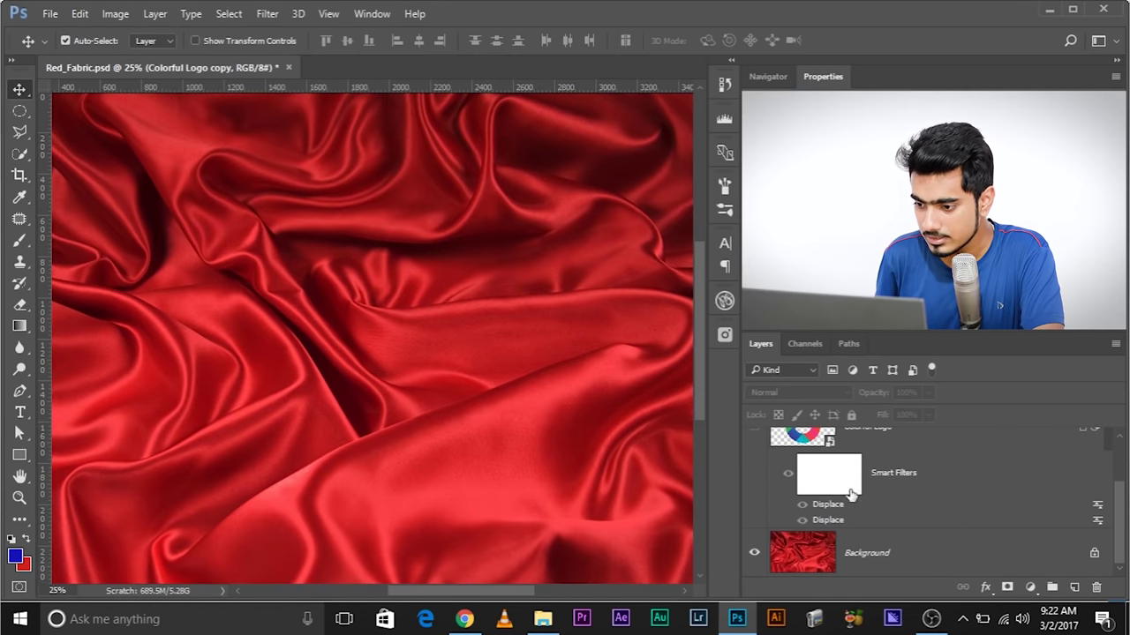
Step: Reset the Colorful Logo copy's underlying-layer Blend If range to 0 and 255, and apply the layer style
scroll(911, 504, up, 2)
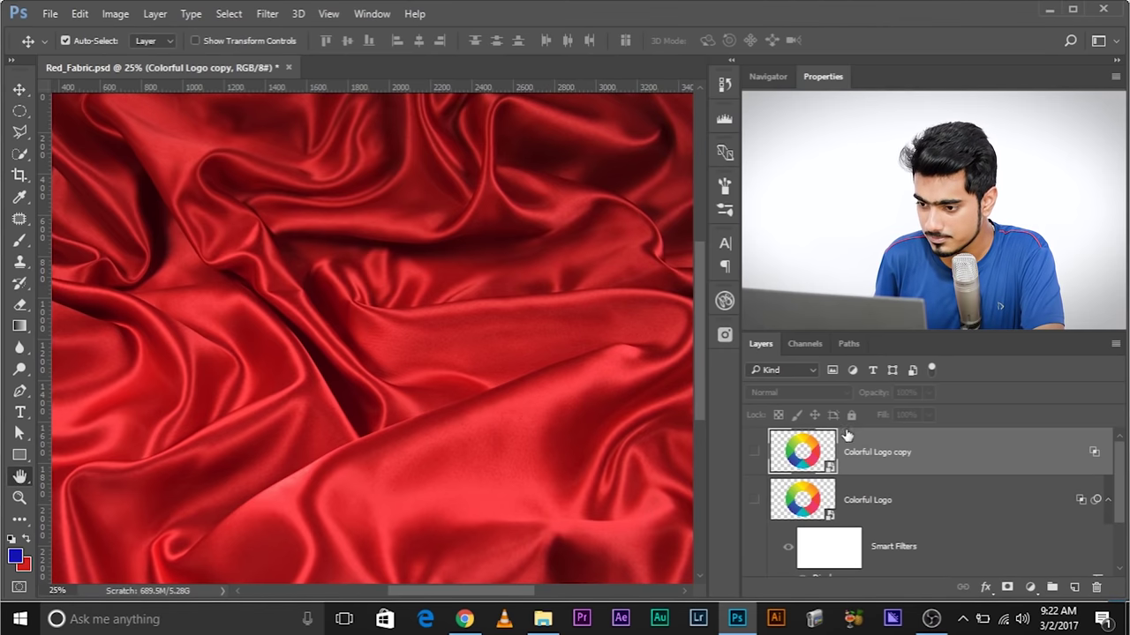
double_click(848, 437)
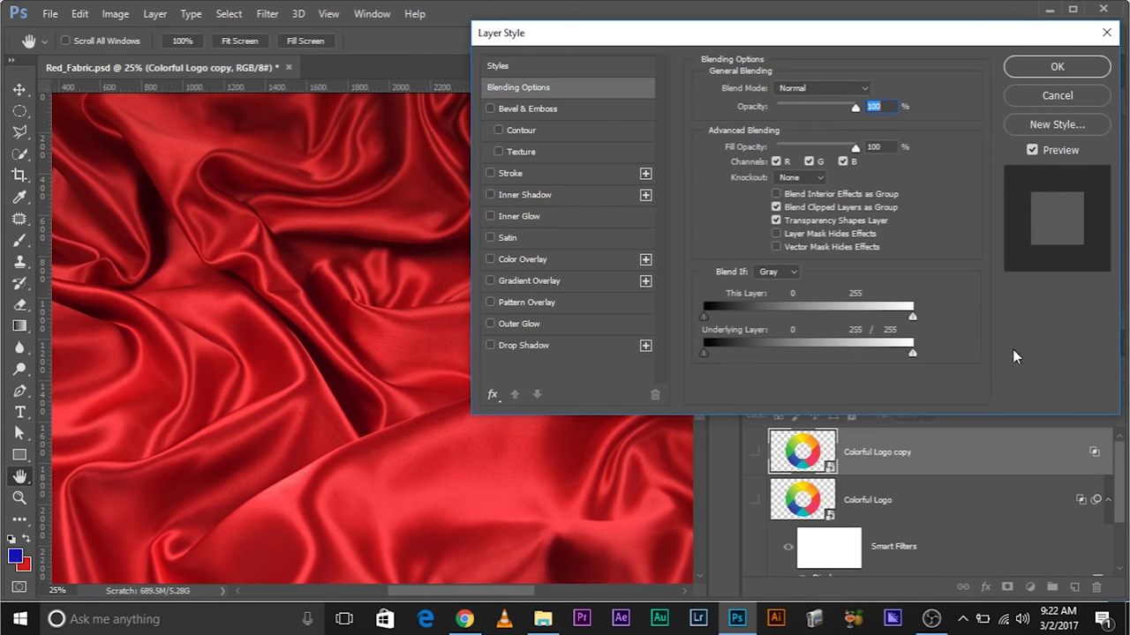
click(1056, 67)
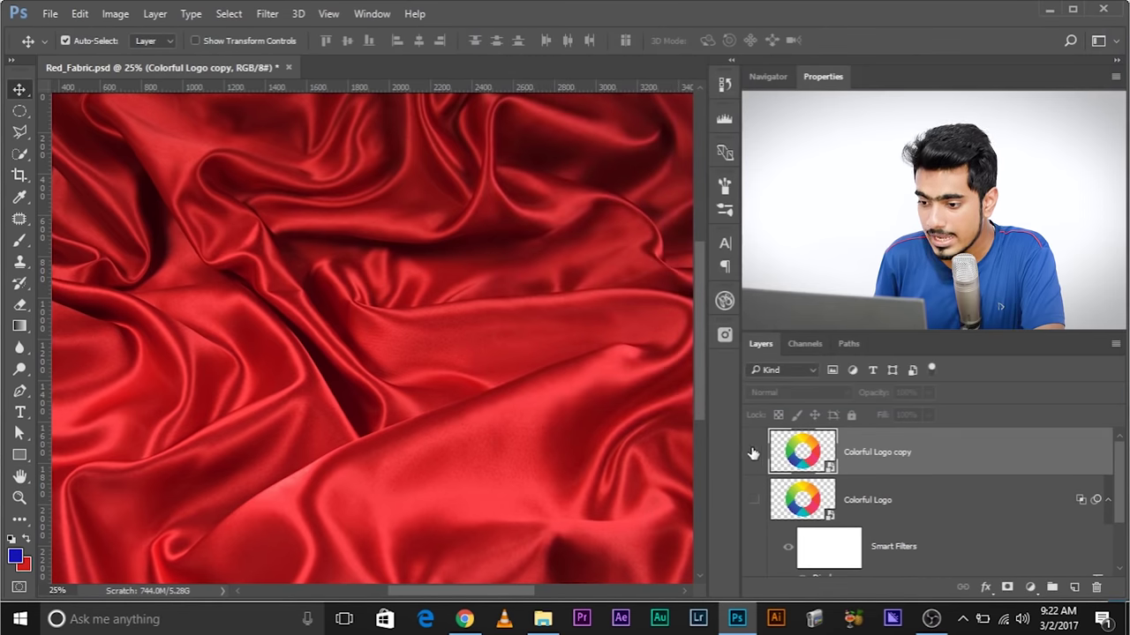
Step: Make the Colorful Logo copy layer visible and set its blend mode to Color
click(753, 451)
click(782, 393)
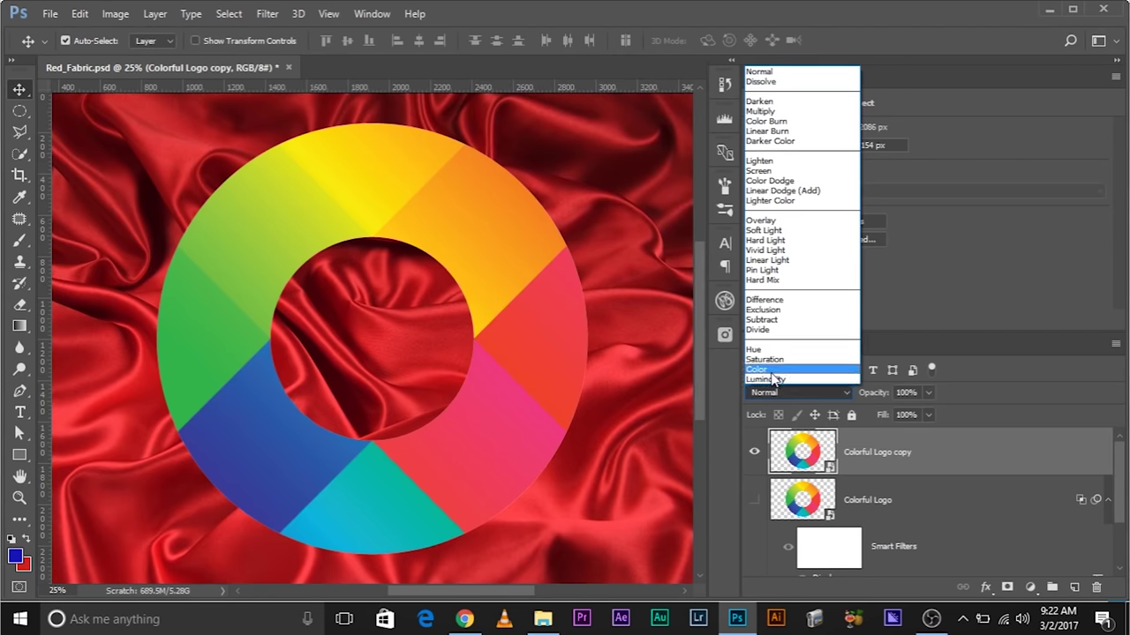
click(768, 373)
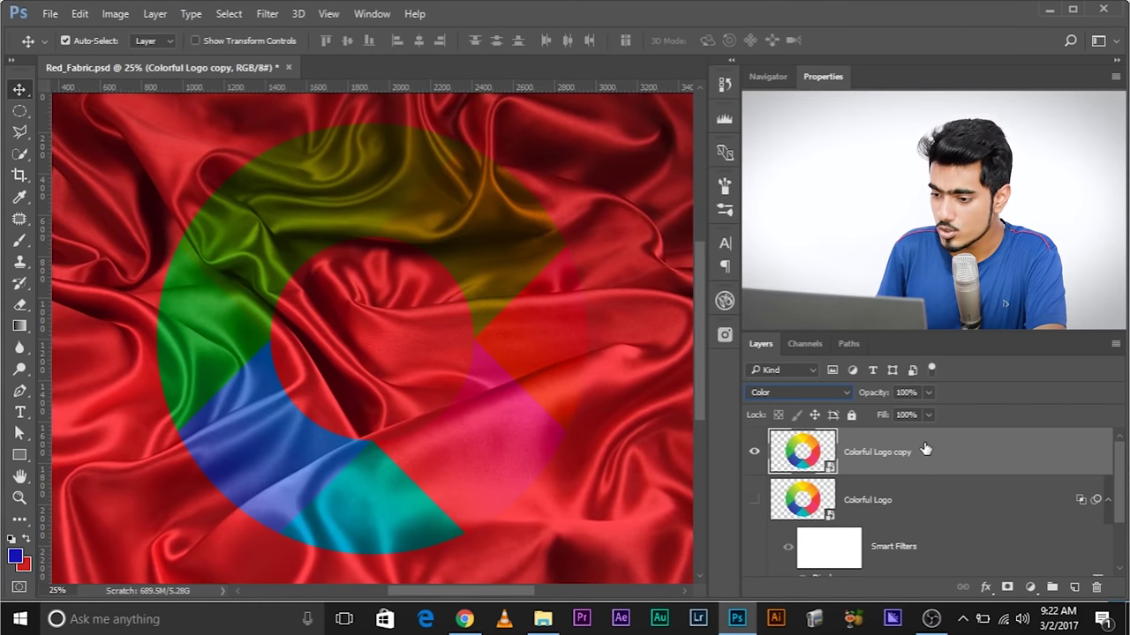
Step: Rename the Colorful Logo copy layer as Color
double_click(896, 453)
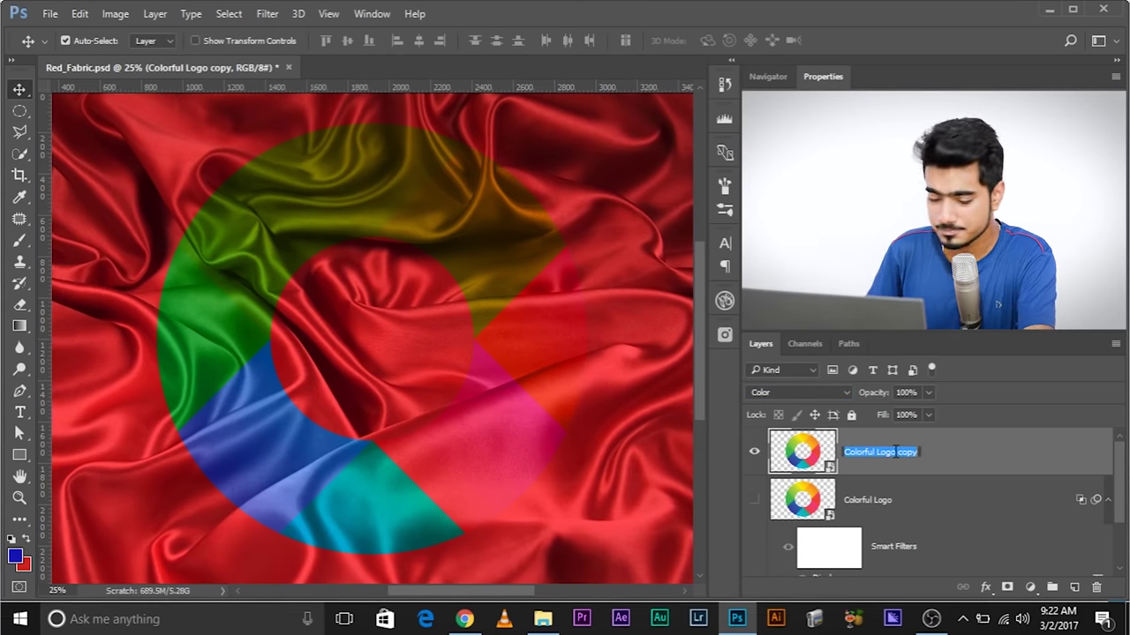
text(Color)
key(Return)
Step: Move the Color layer below the Colorful Logo layer and turn on the Colorful Logo's visibility
drag(894, 456, 801, 530)
scroll(843, 498, up, 2)
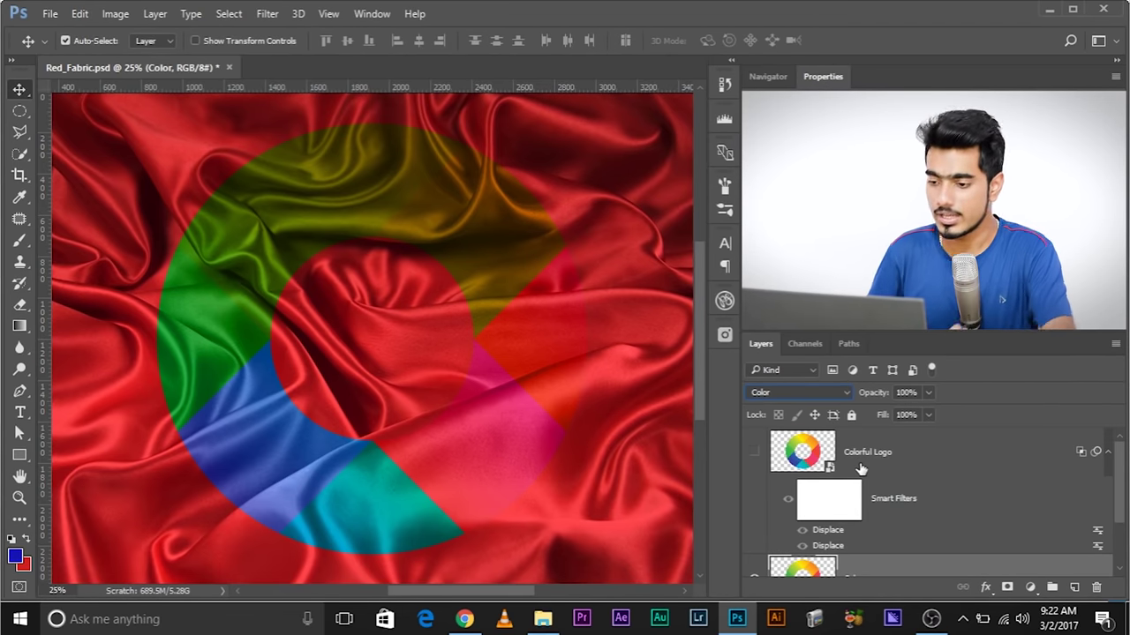
click(755, 454)
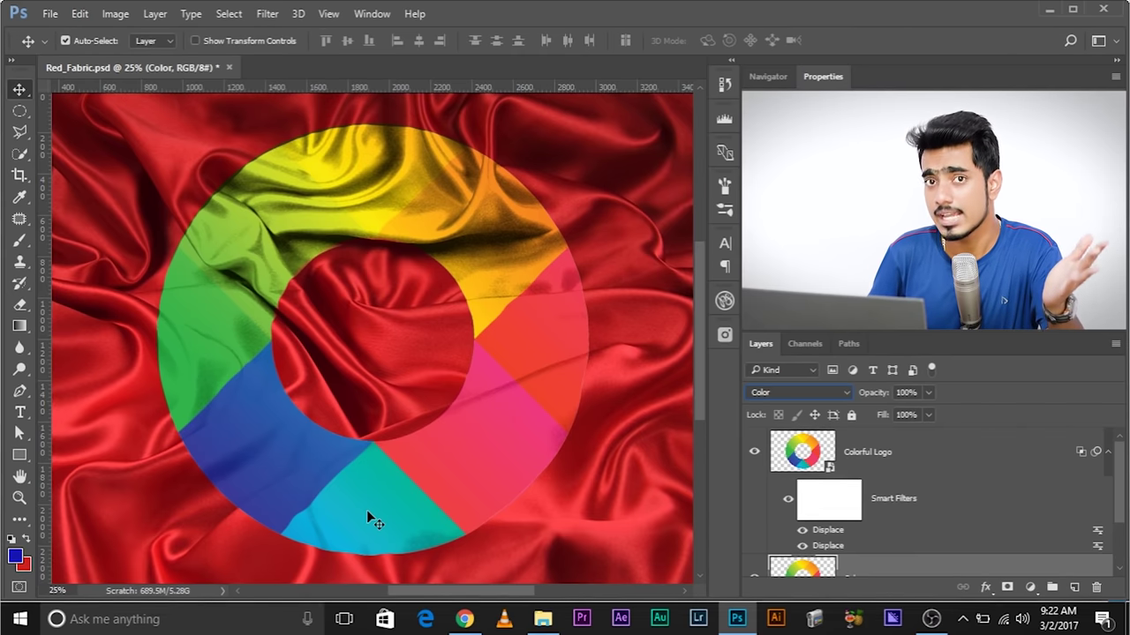
Step: Set the Colorful Logo's underlying-layer Blend If range to 14/92 for shadows and 98/255 for highlights, and apply the layer style
click(921, 461)
right_click(895, 455)
click(583, 92)
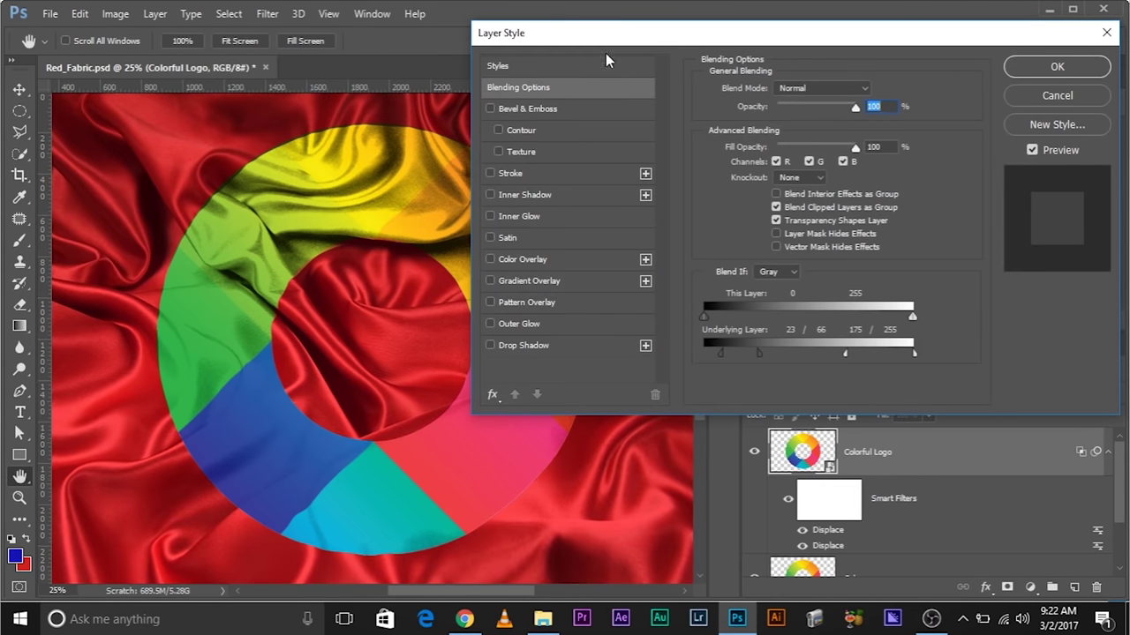
drag(609, 34, 643, 33)
mouse_move(771, 353)
mouse_down()
mouse_move(755, 352)
mouse_move(779, 356)
mouse_move(748, 349)
mouse_up()
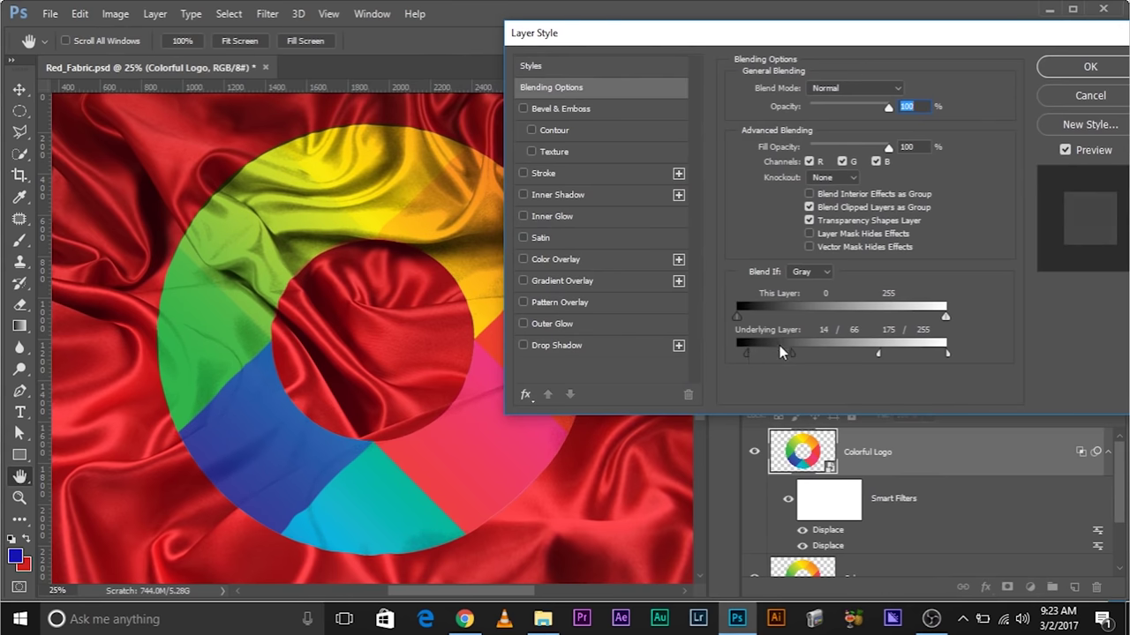
drag(795, 354, 849, 353)
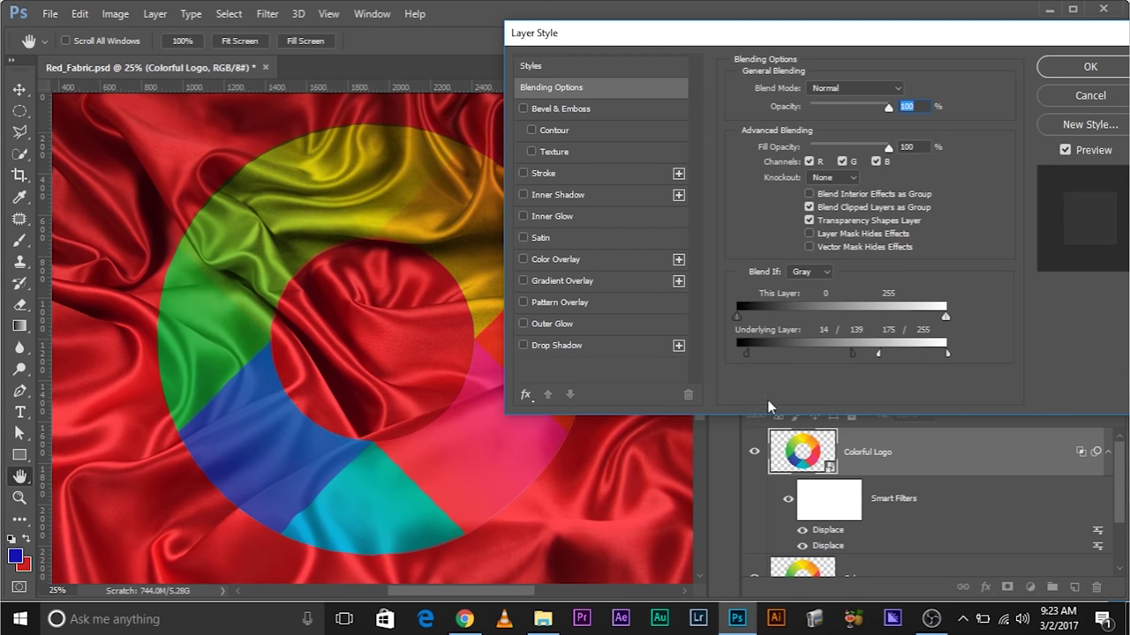
mouse_move(854, 353)
mouse_down()
mouse_move(803, 346)
mouse_move(832, 351)
mouse_up()
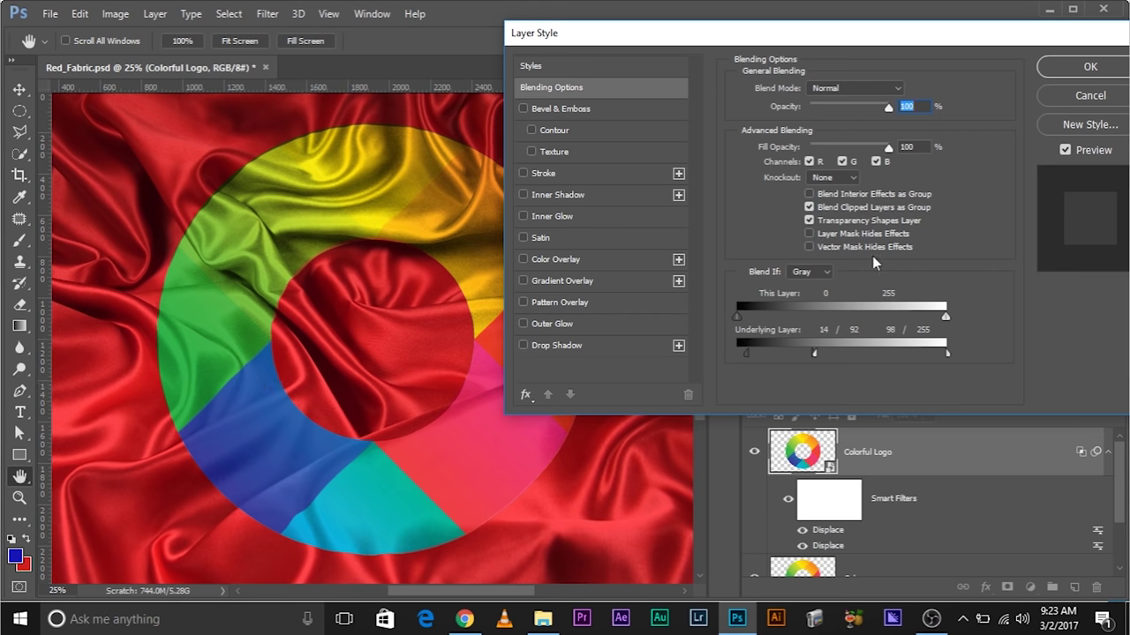
click(1079, 70)
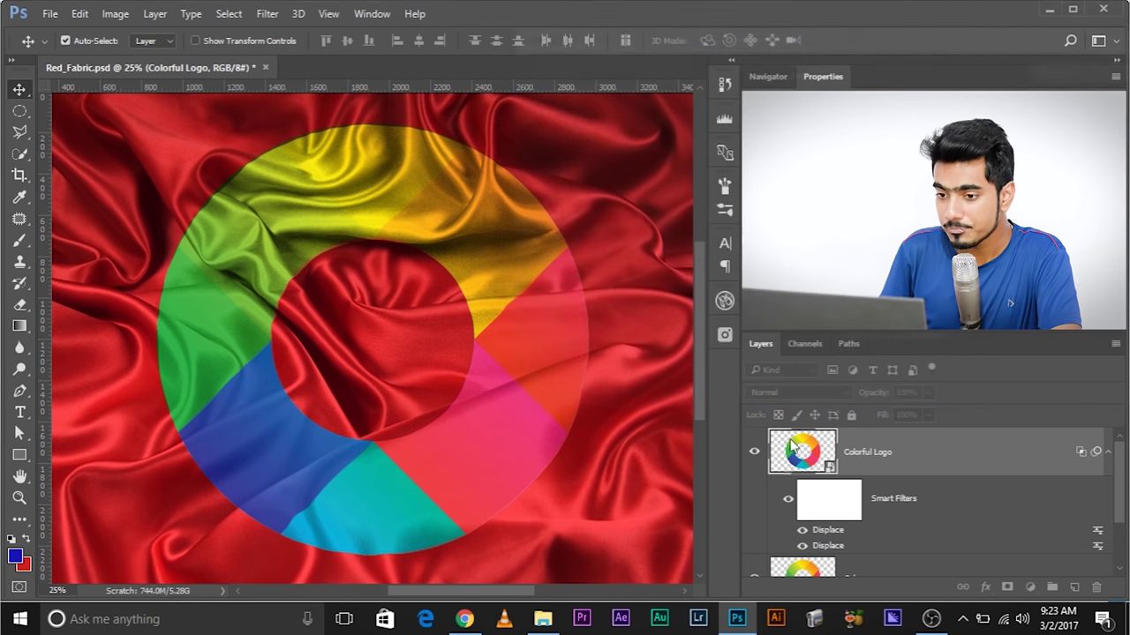
Step: Set the Color layer's opacity to 51% and compare the logo with that layer hidden and shown
scroll(900, 514, down, 2)
click(826, 510)
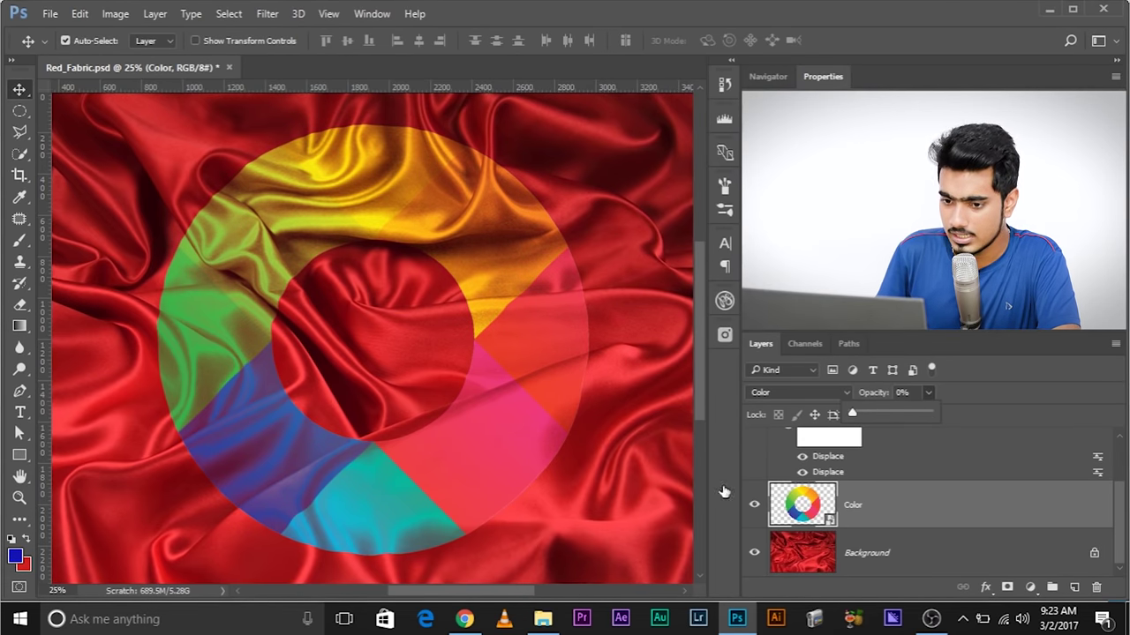
mouse_move(872, 416)
mouse_down()
mouse_move(918, 414)
mouse_move(887, 410)
mouse_up()
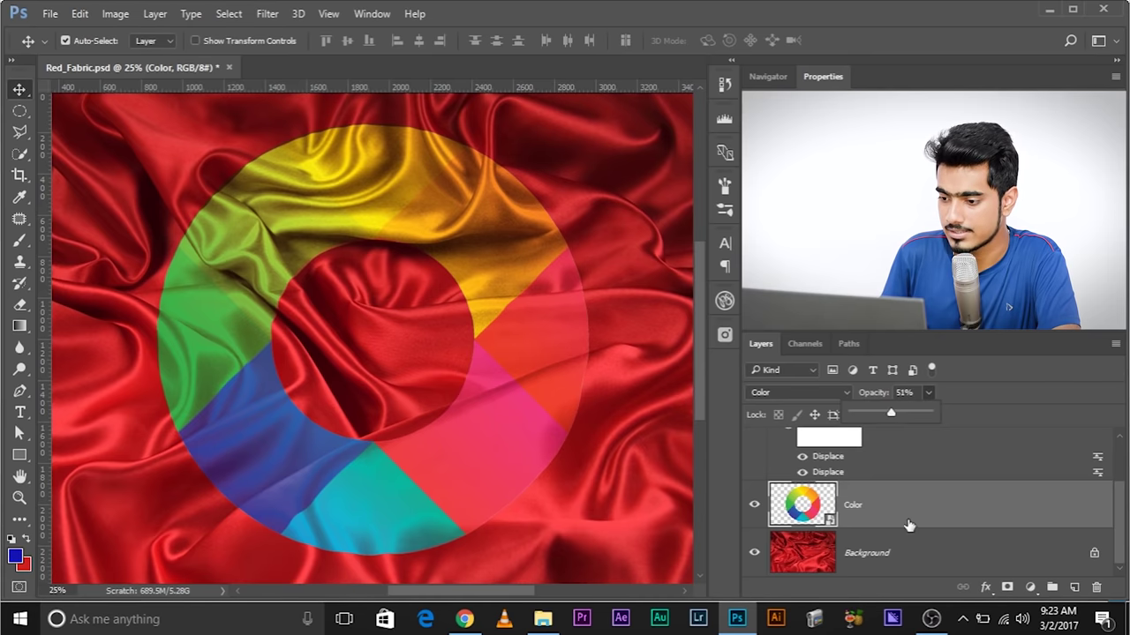
click(753, 506)
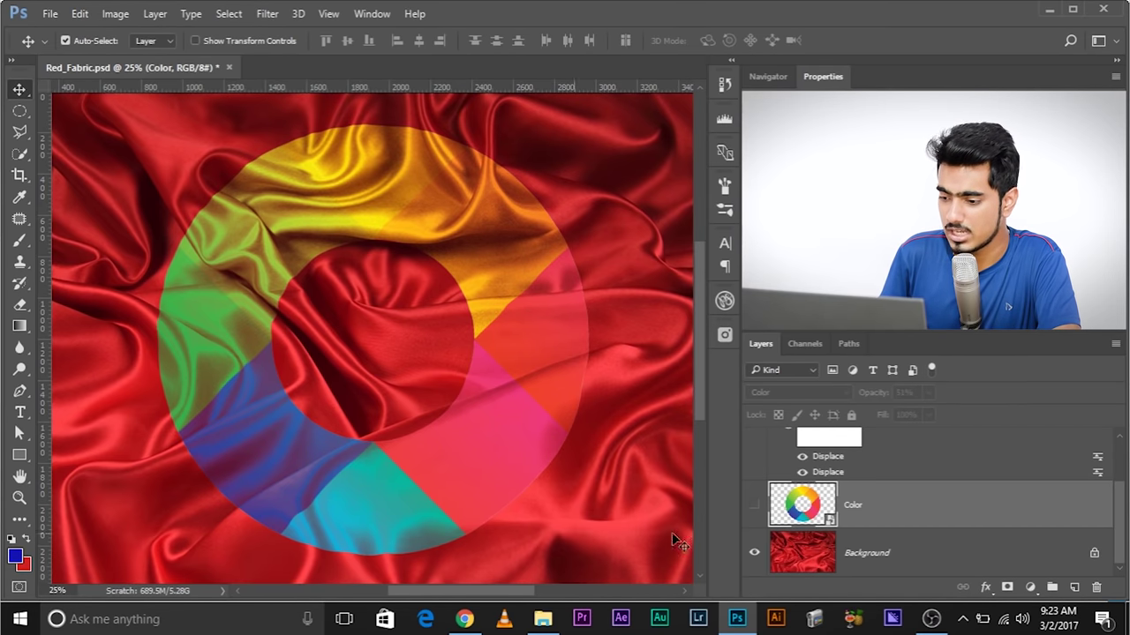
click(754, 506)
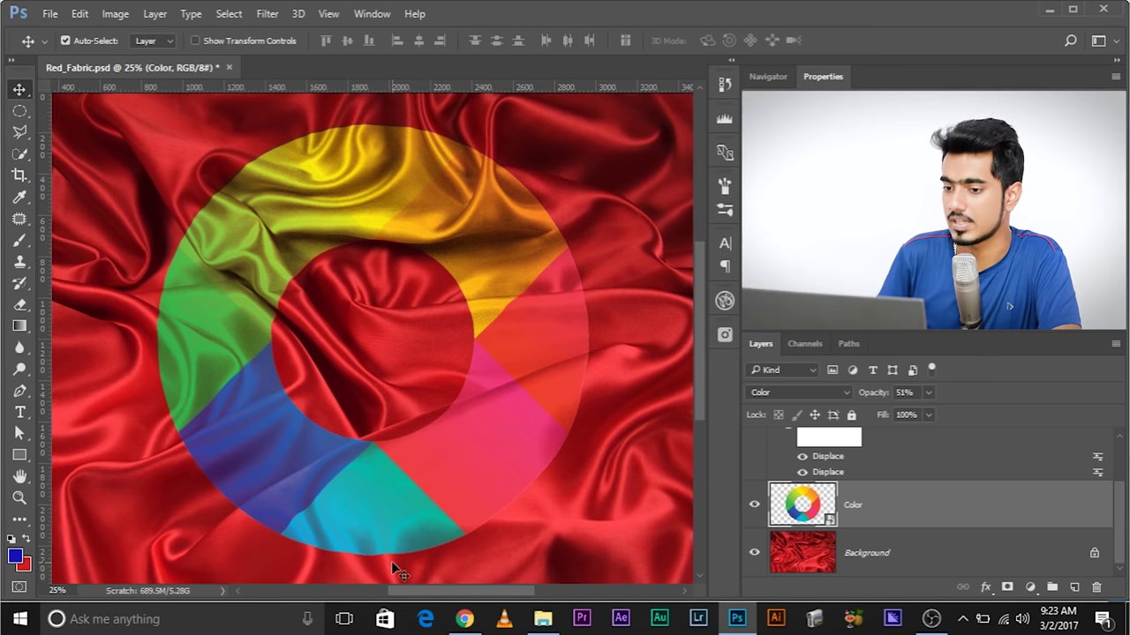
Step: Place Lady.png from the Graphic on Text folder over the red fabric, scaled to about 124% from its center
key(ctrl+t)
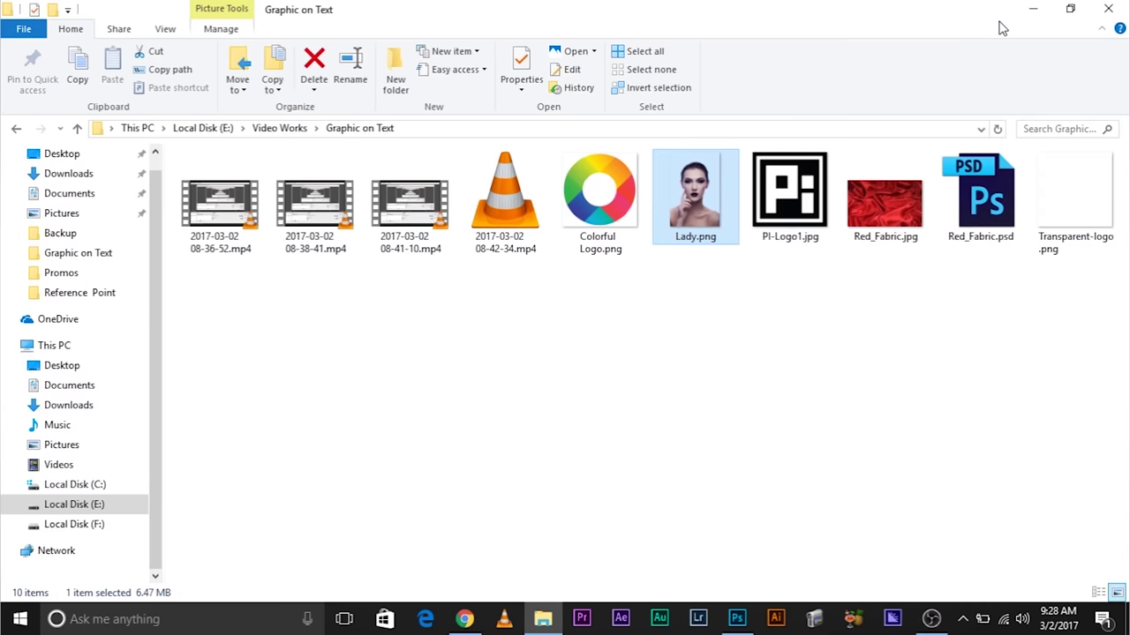
drag(685, 192, 366, 323)
key(ctrl+minus)
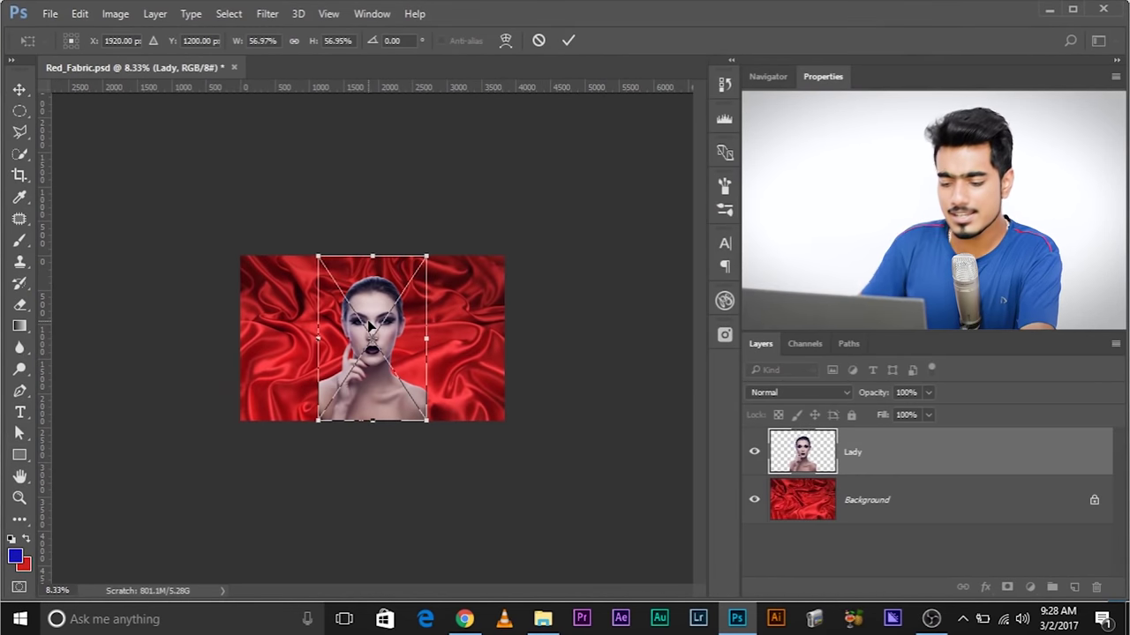
drag(421, 420, 485, 521)
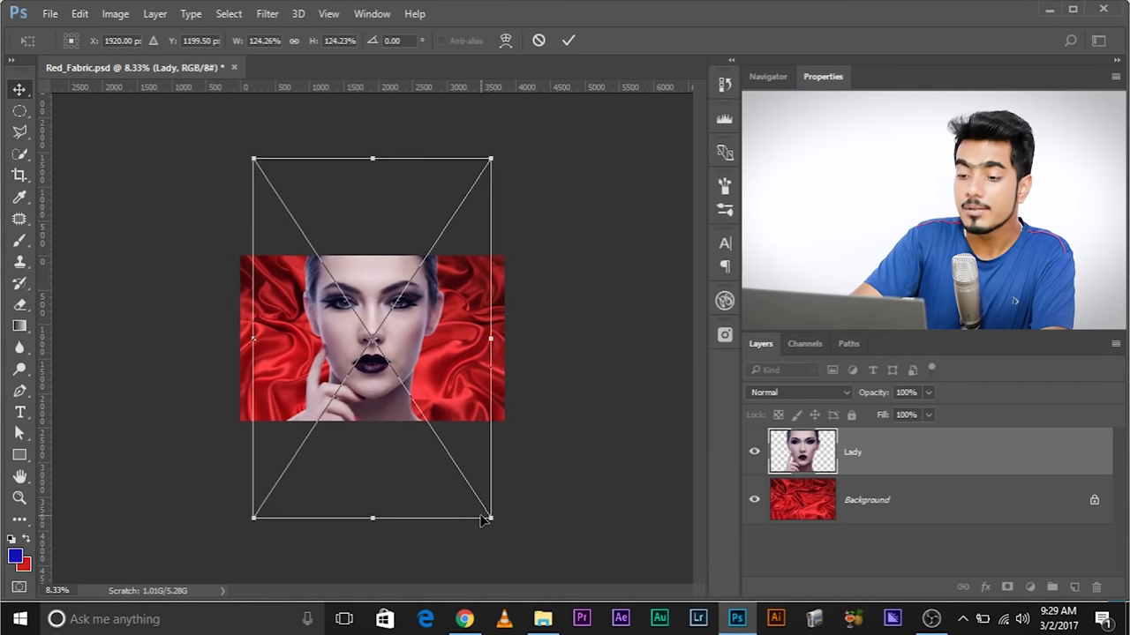
key(Return)
key(ctrl+plus)
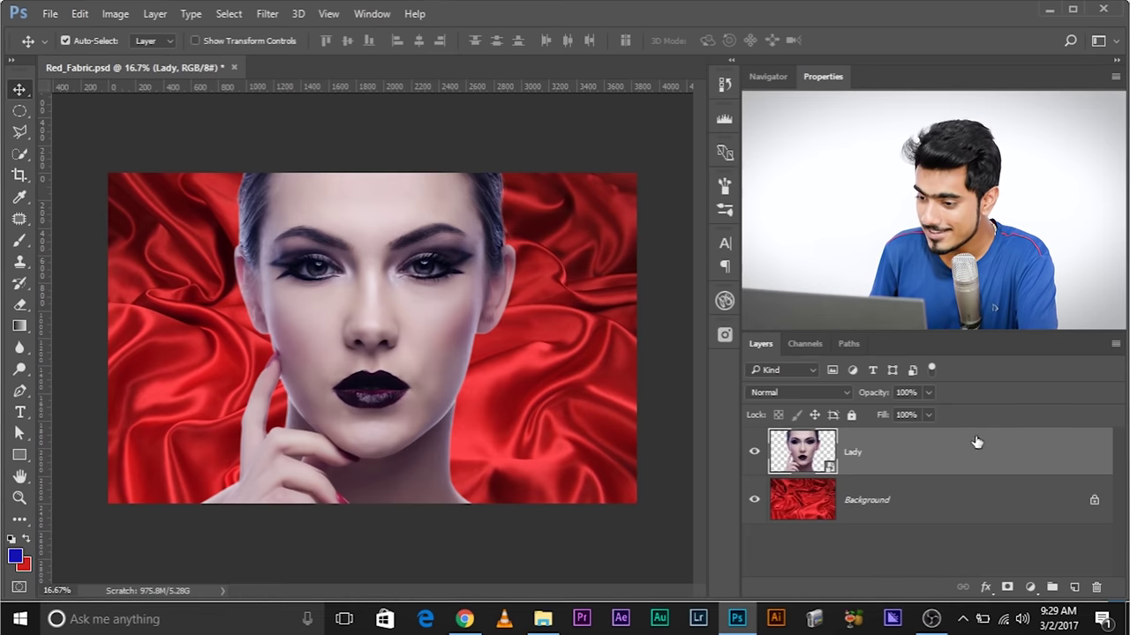
key(ctrl+j)
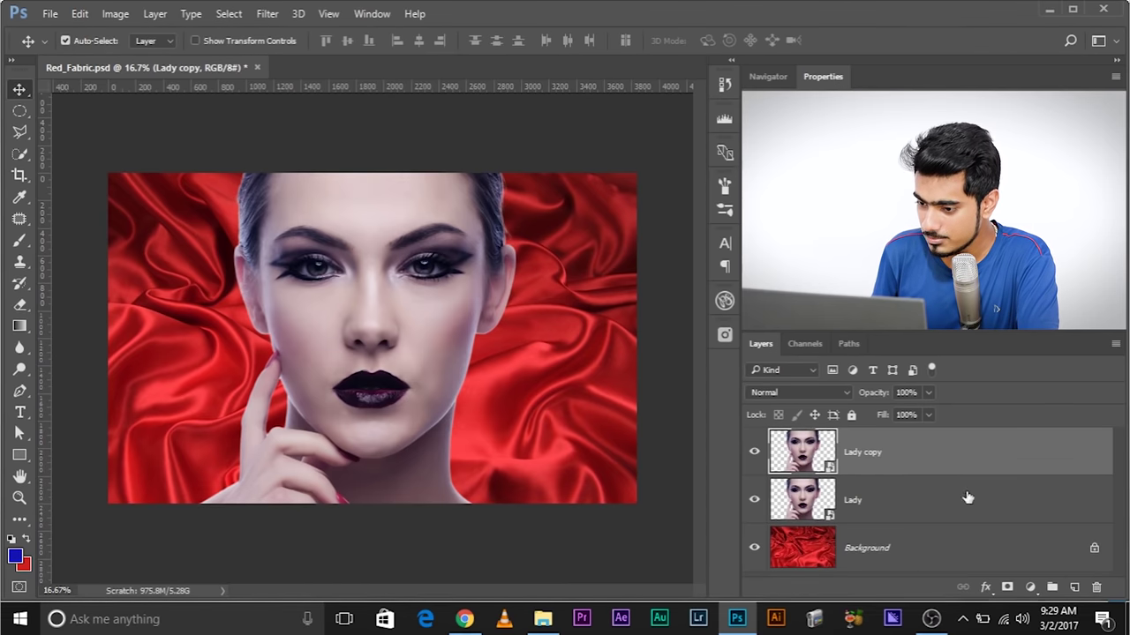
key(ctrl+j)
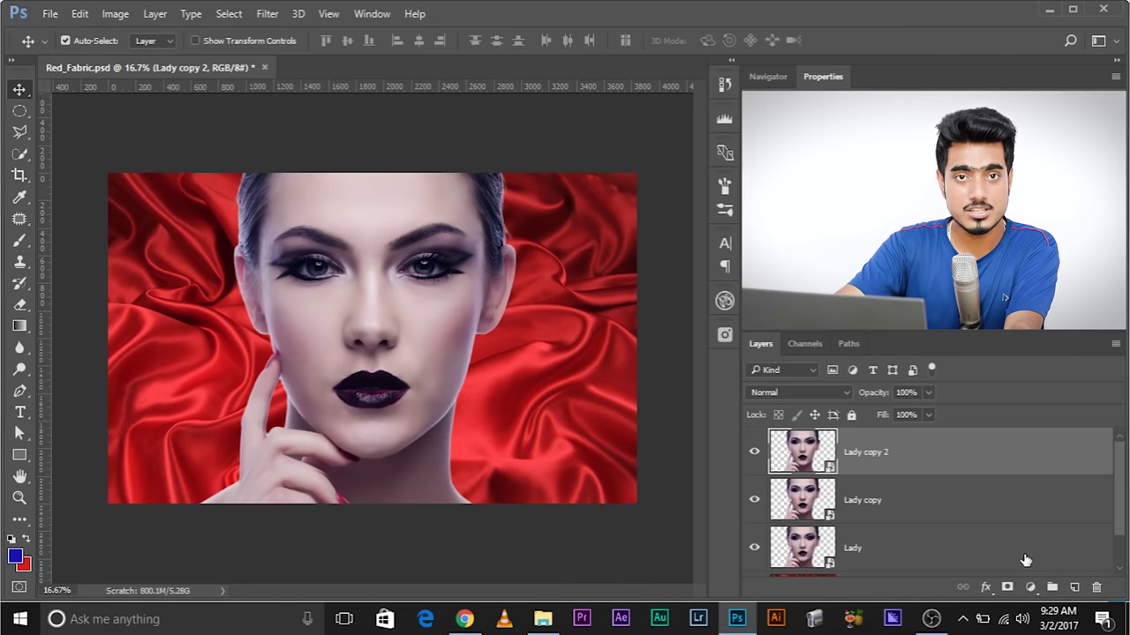
key(ctrl)
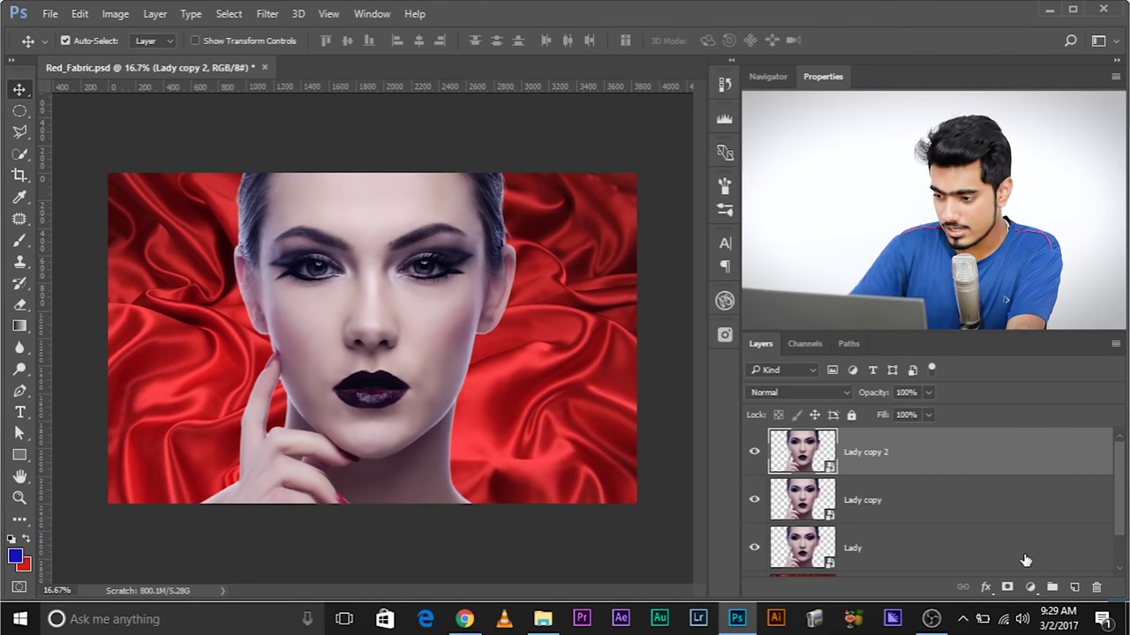
key(Delete)
key(Delete)
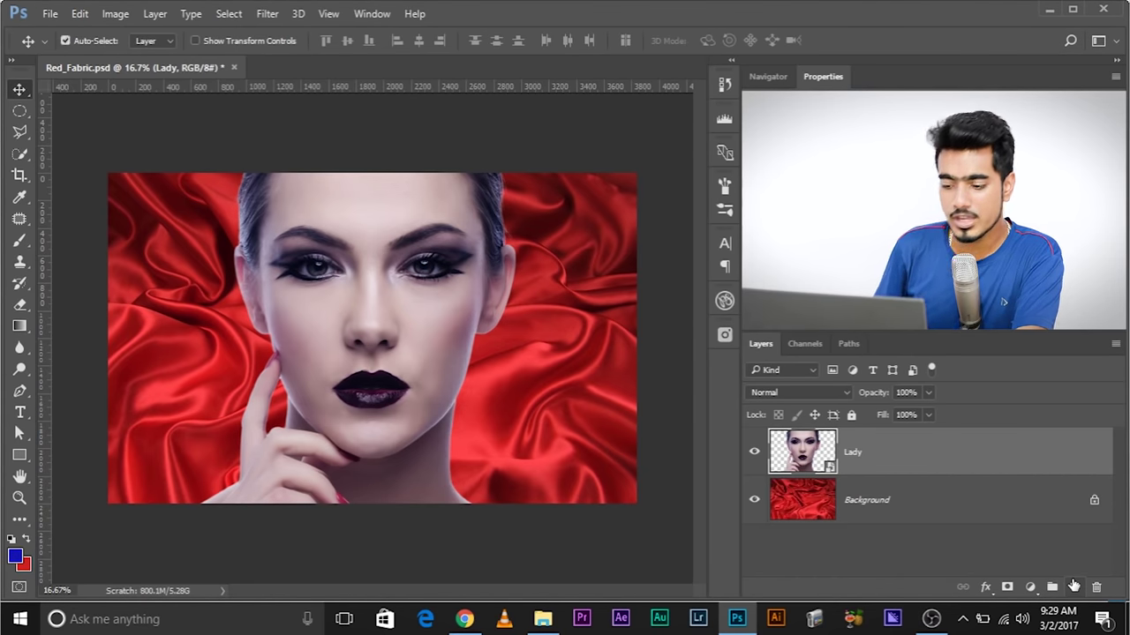
Step: Duplicate the Lady layer twice and rename the topmost copy as Screen
key(ctrl+j)
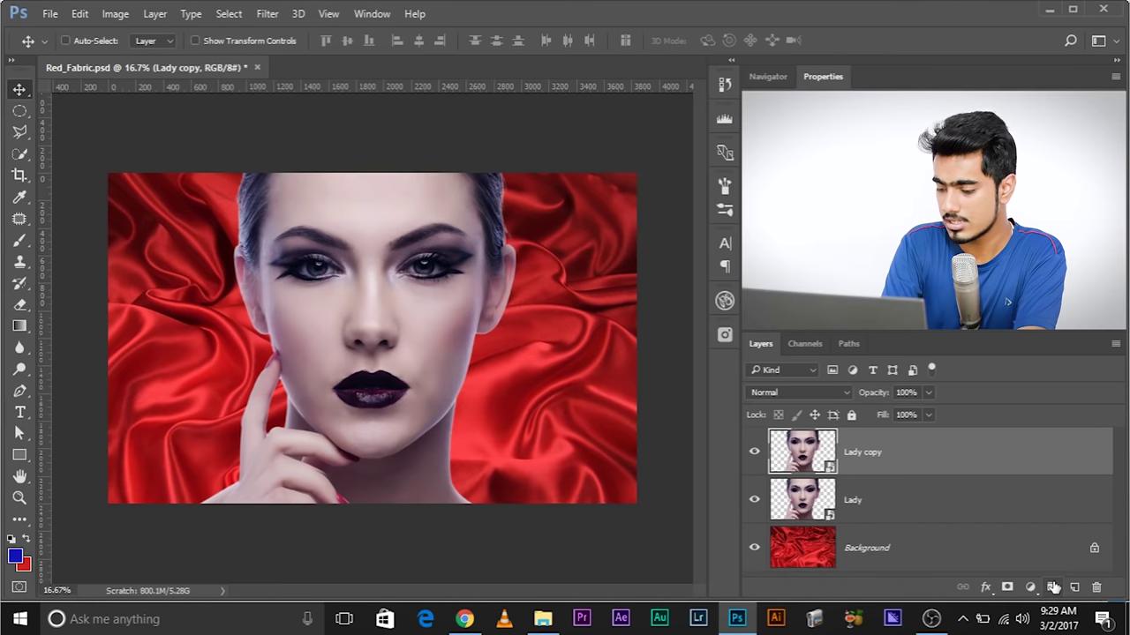
key(ctrl+j)
double_click(866, 451)
text(Scree)
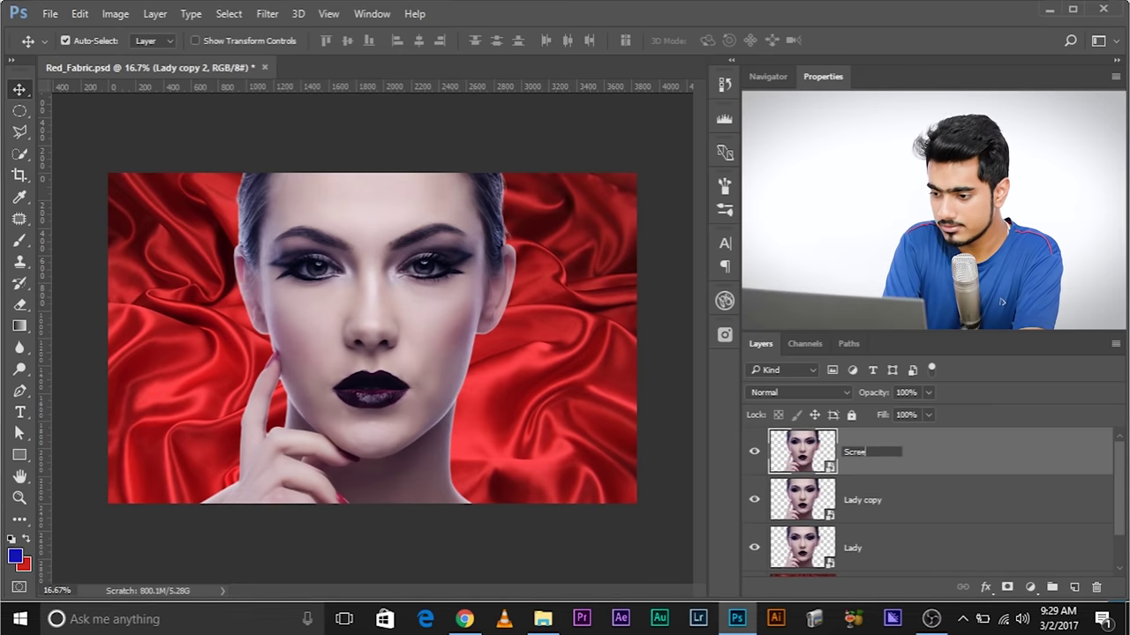
text(n)
key(Return)
Step: Rename the Lady copy layer as Multiply and the original Lady layer as Color
double_click(871, 503)
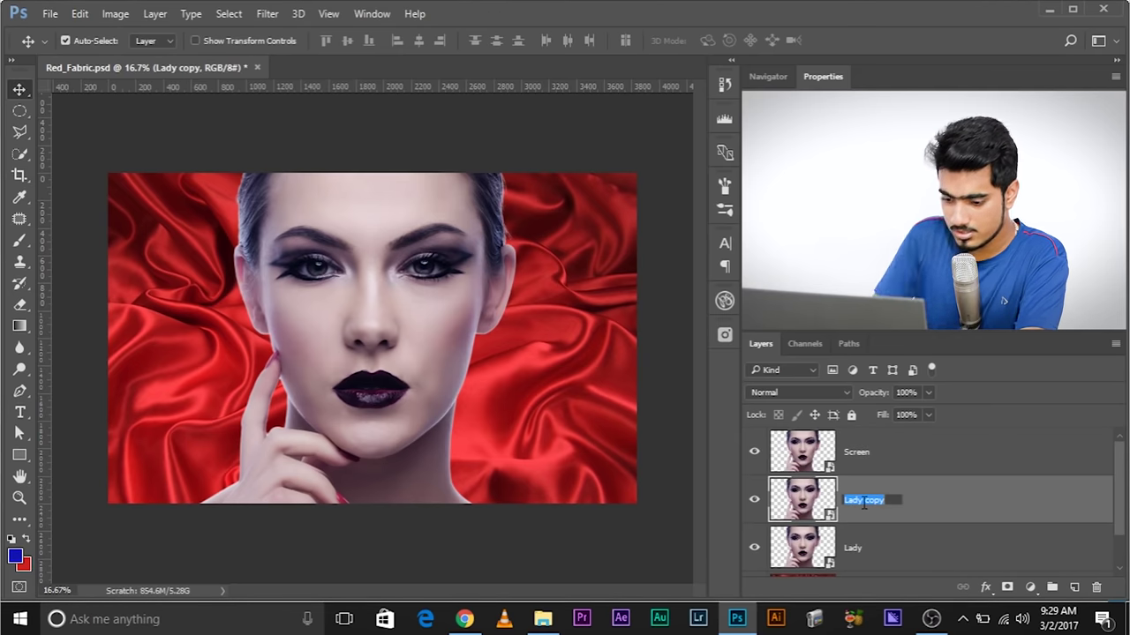
text(Multiply)
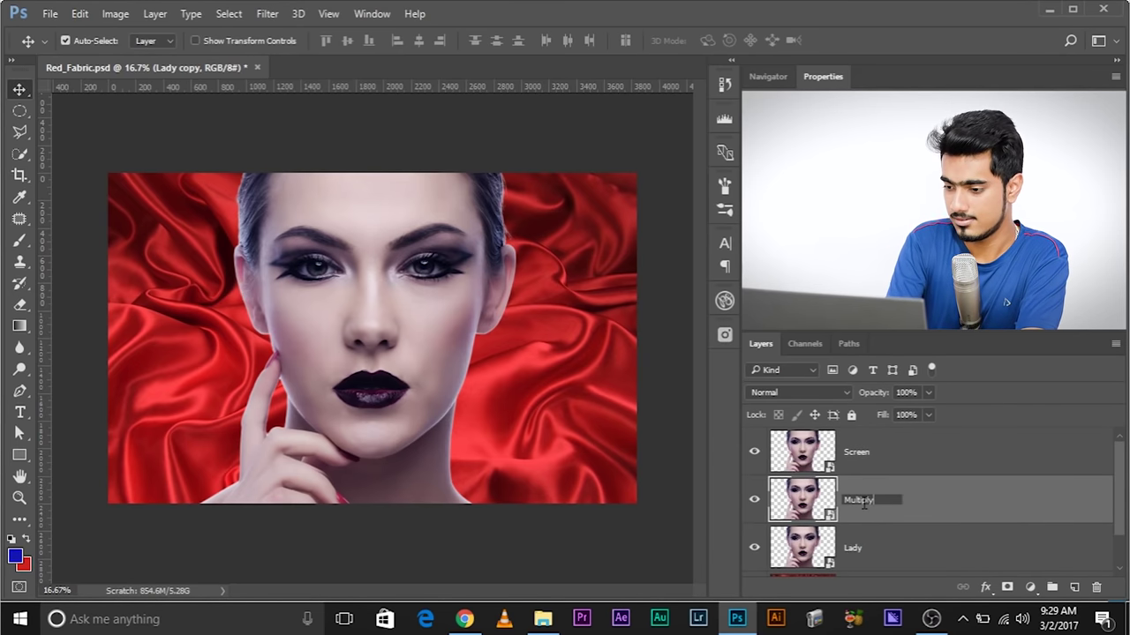
key(Return)
click(854, 549)
double_click(853, 549)
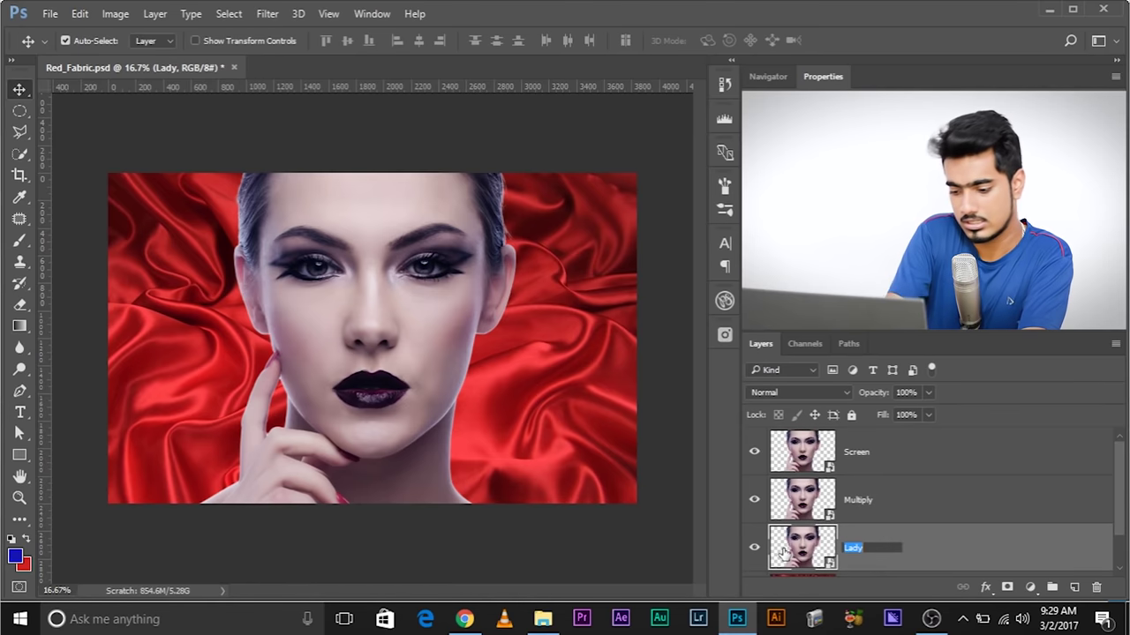
text(Color)
key(Return)
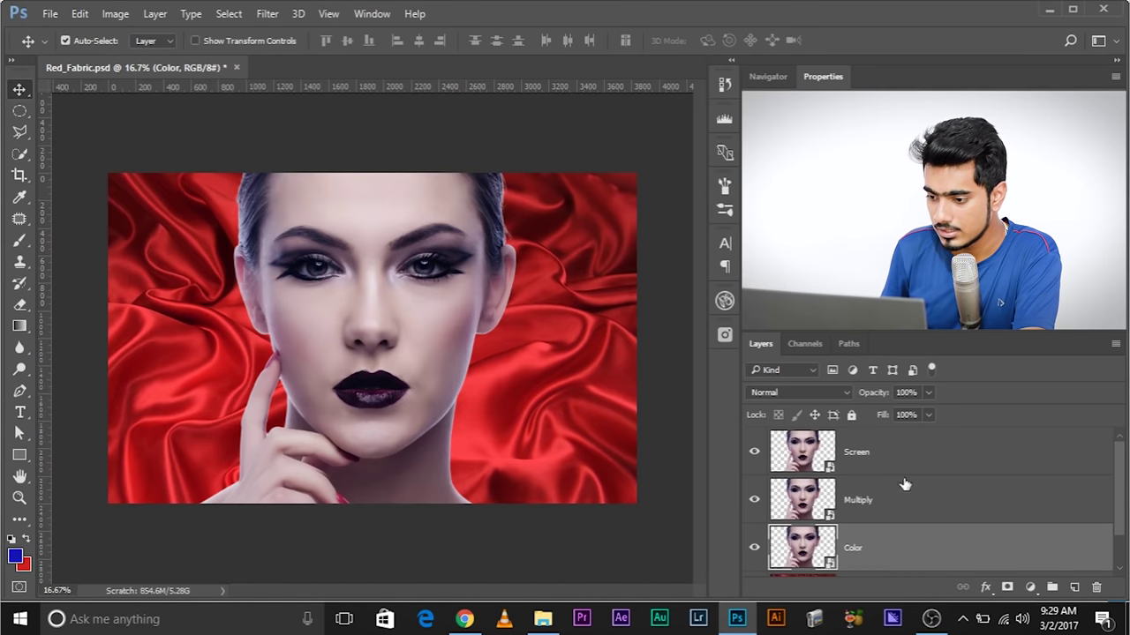
Step: Set the Multiply layer's blend mode to Multiply and the Screen layer's blend mode to Screen
click(826, 513)
click(819, 394)
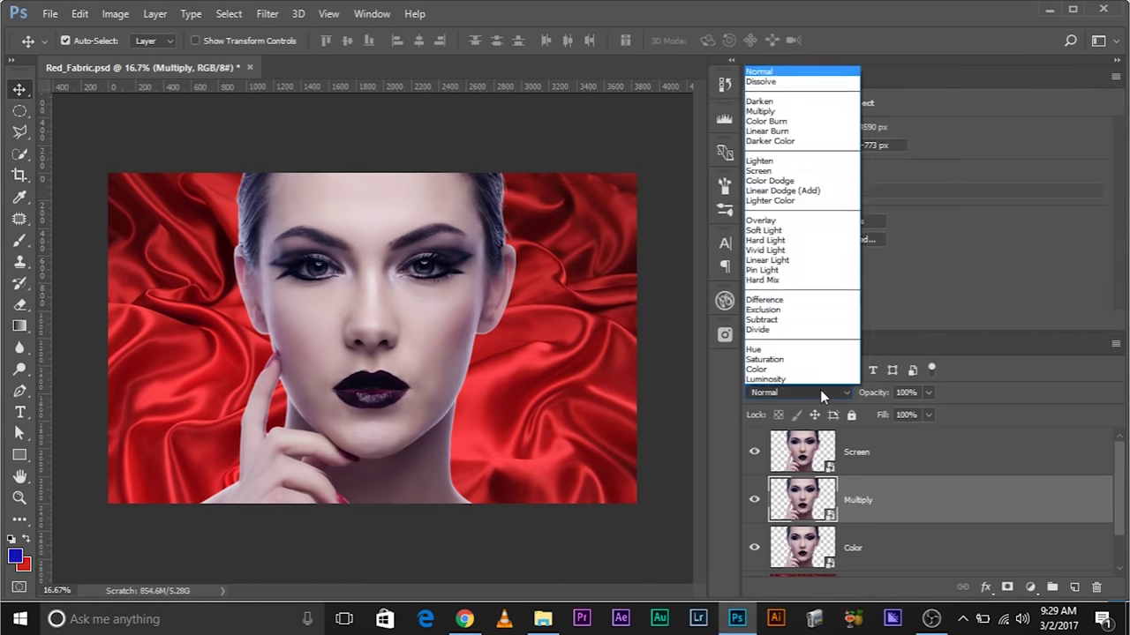
click(790, 112)
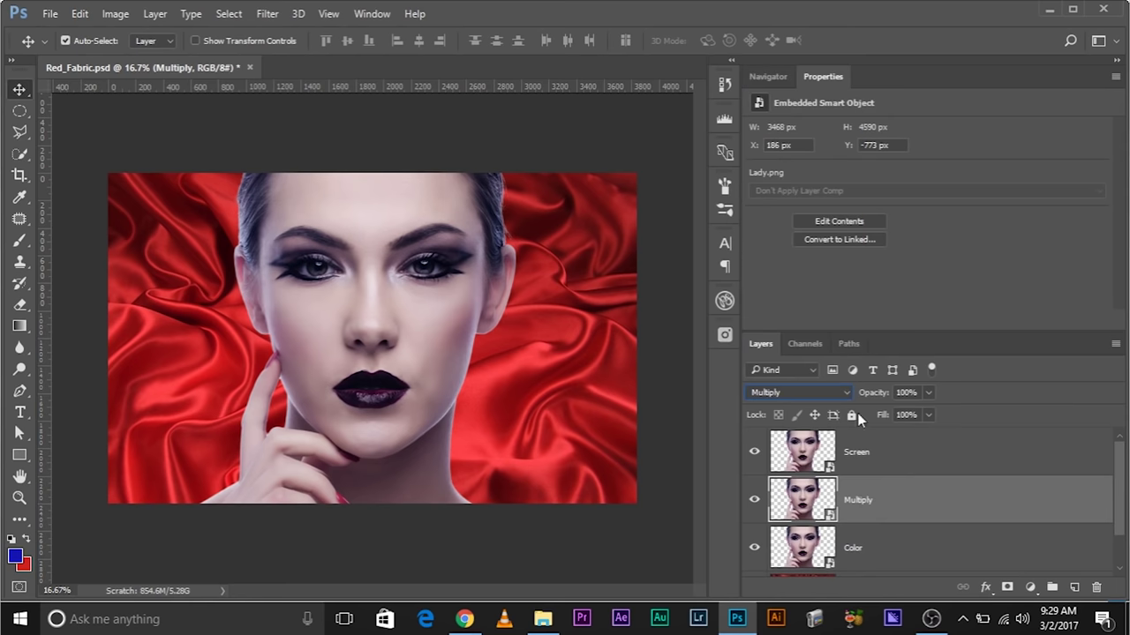
click(878, 454)
click(826, 392)
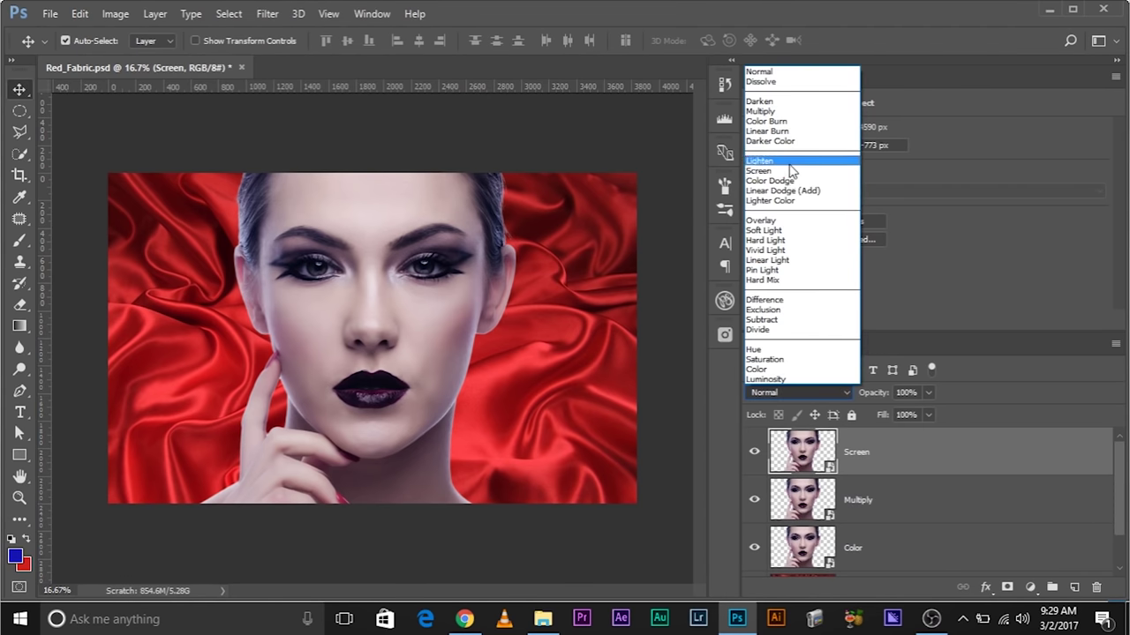
click(789, 174)
Step: Set the Color layer's blend mode to Color
click(858, 512)
click(860, 540)
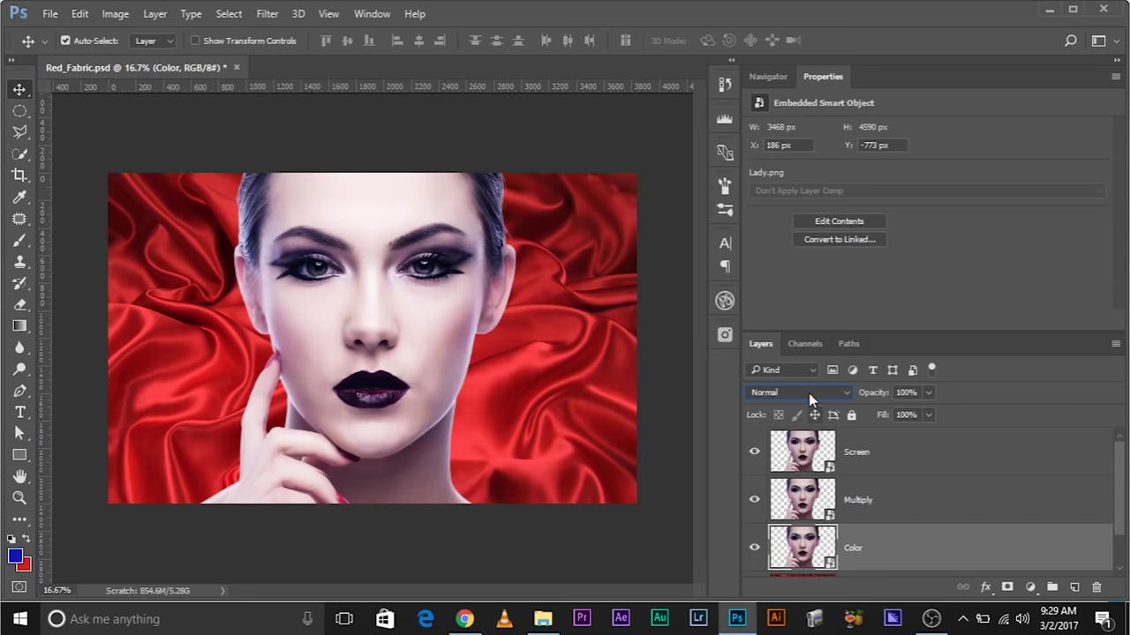
click(811, 397)
click(792, 369)
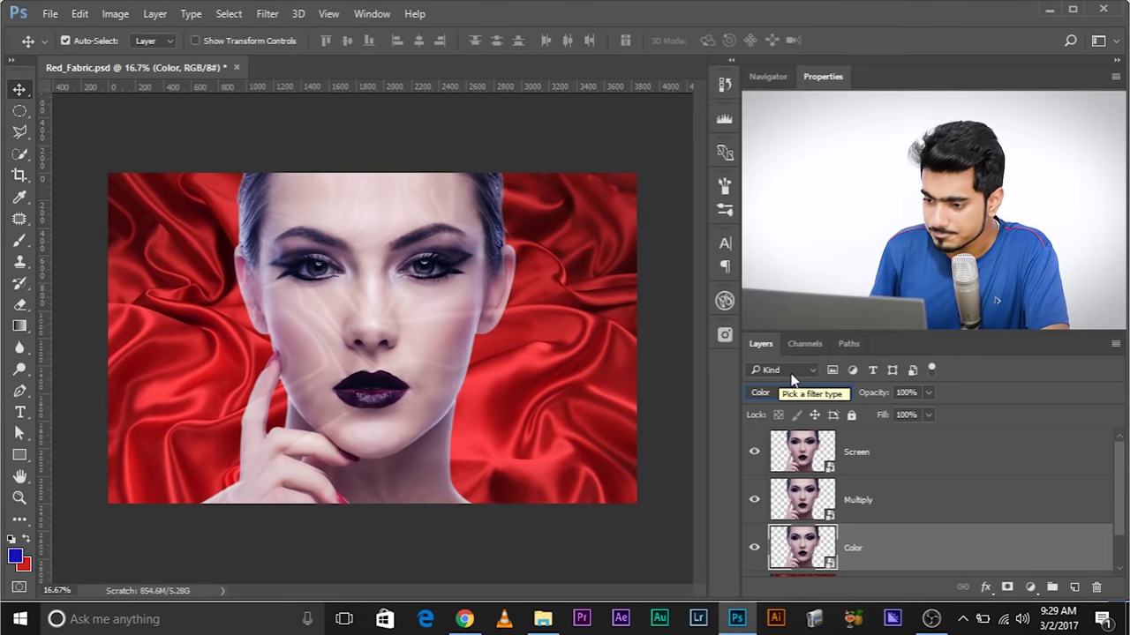
Step: Split the Screen layer's underlying-layer shadow slider in Blend If to 0 / 59 and apply it
click(905, 468)
right_click(919, 463)
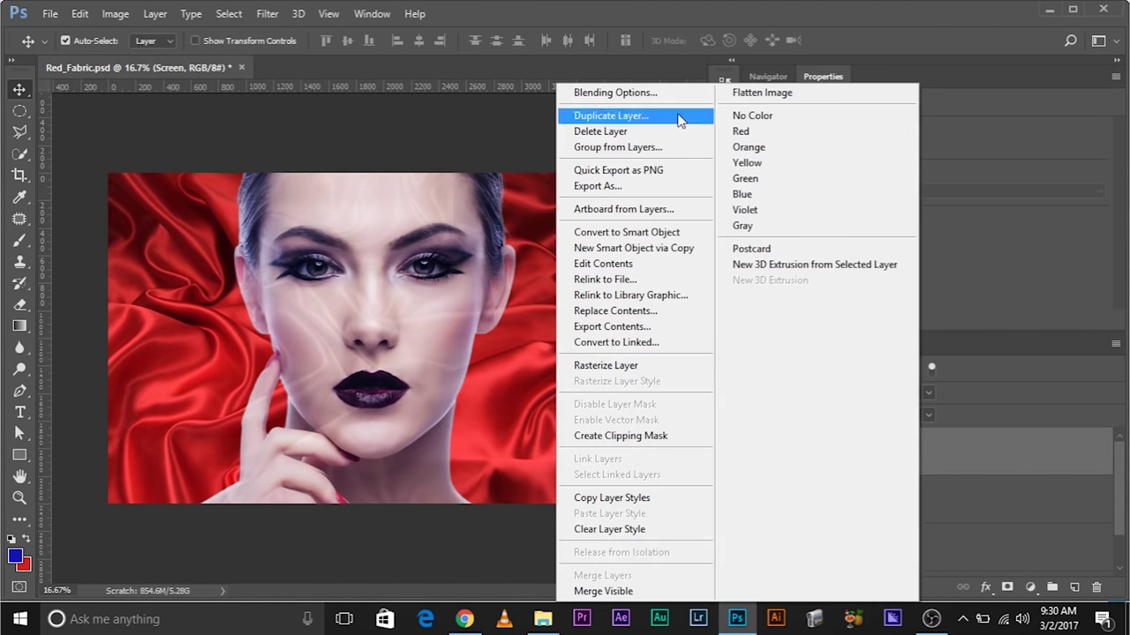
click(680, 103)
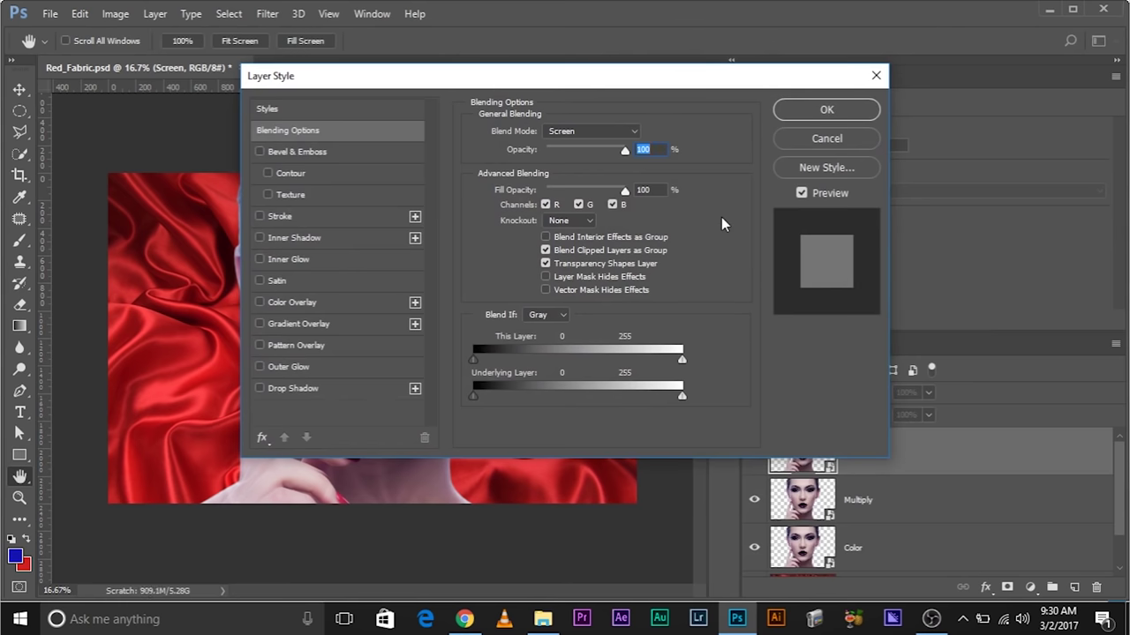
drag(548, 74, 707, 130)
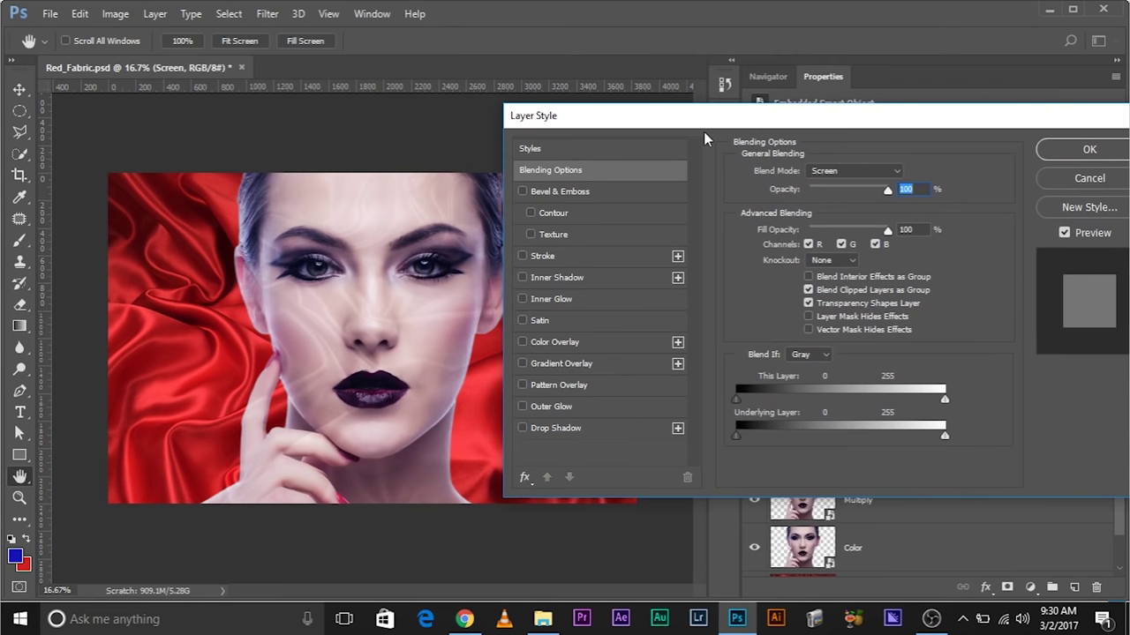
mouse_move(733, 435)
mouse_down()
mouse_move(760, 435)
mouse_move(724, 429)
mouse_move(780, 439)
mouse_move(711, 433)
mouse_move(793, 432)
mouse_move(769, 429)
mouse_move(783, 428)
mouse_up()
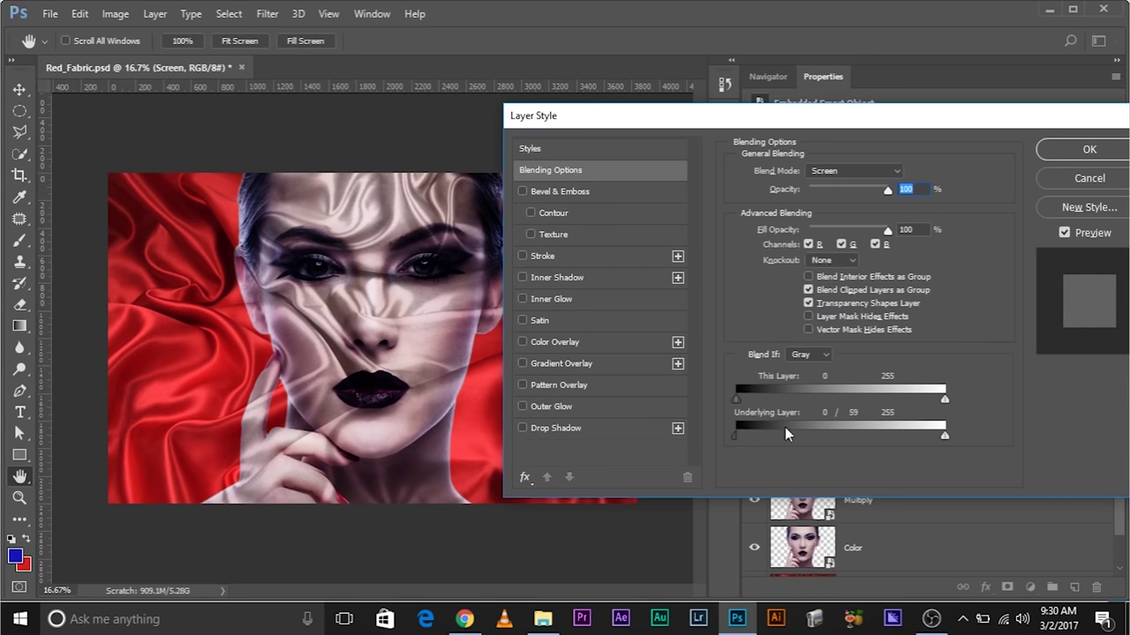
click(1072, 150)
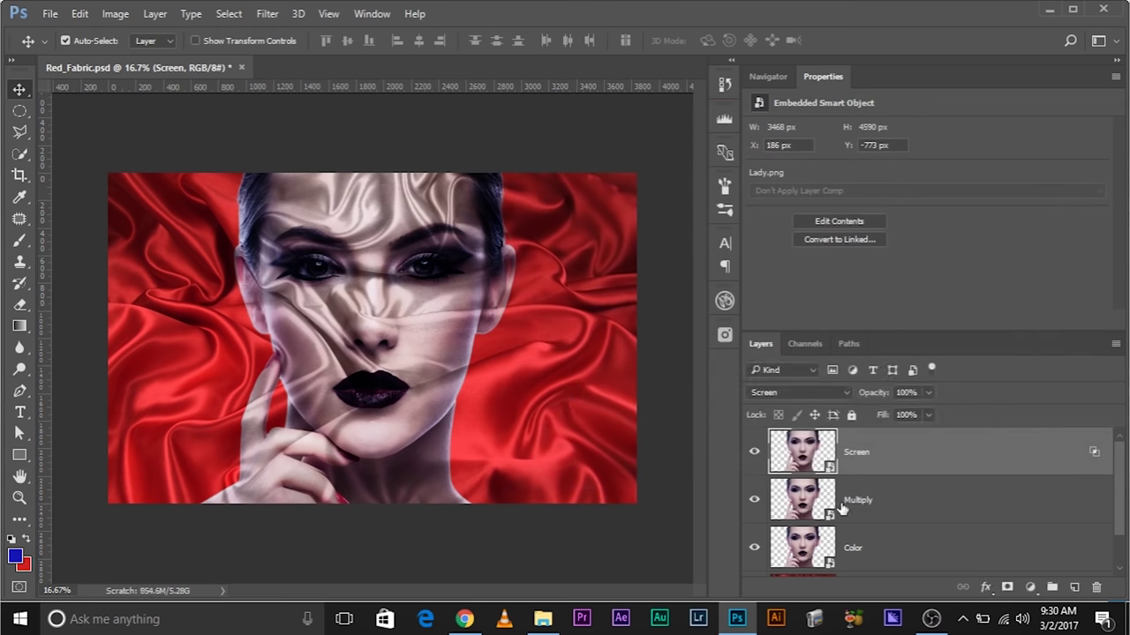
Step: Split the Multiply layer's underlying-layer highlight slider in Blend If to 58 / 208 and apply it
click(892, 494)
right_click(902, 494)
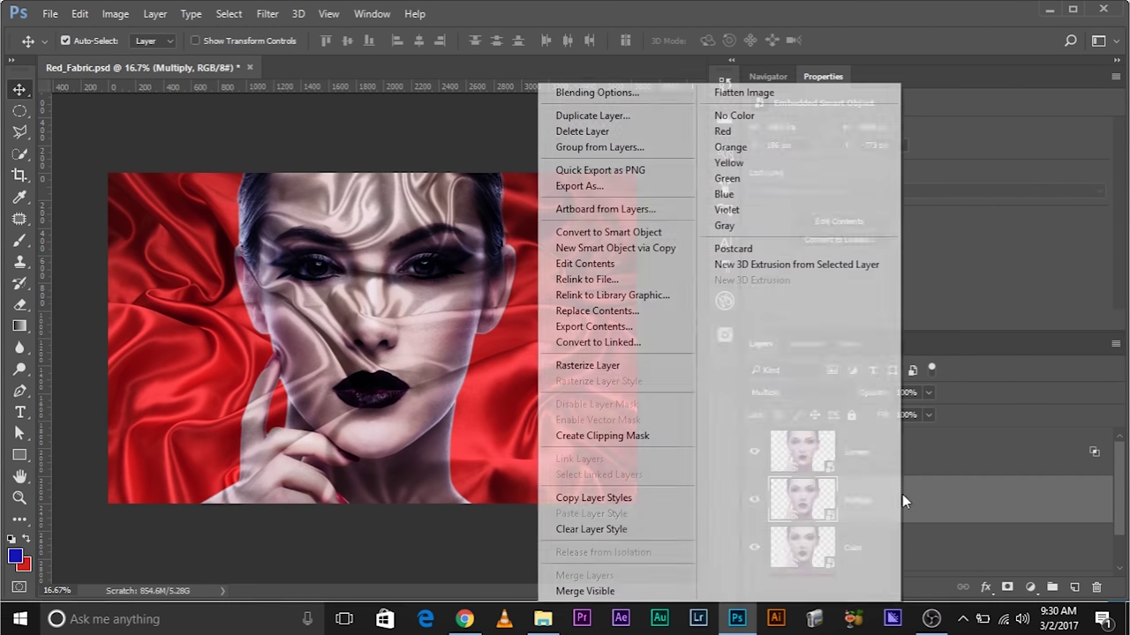
click(618, 88)
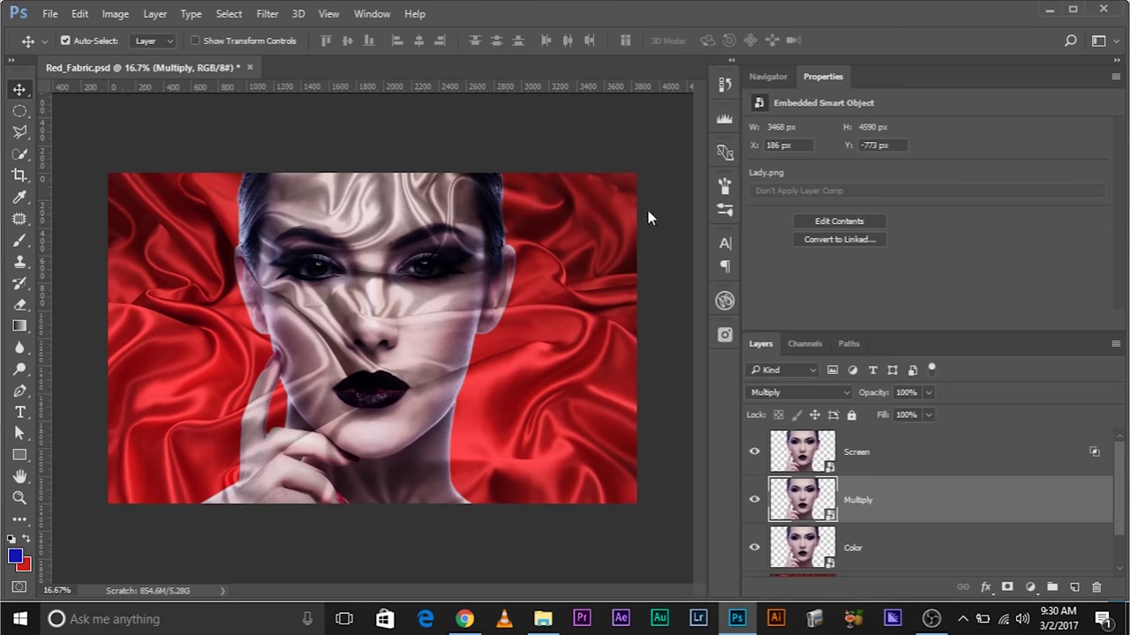
drag(498, 69, 845, 106)
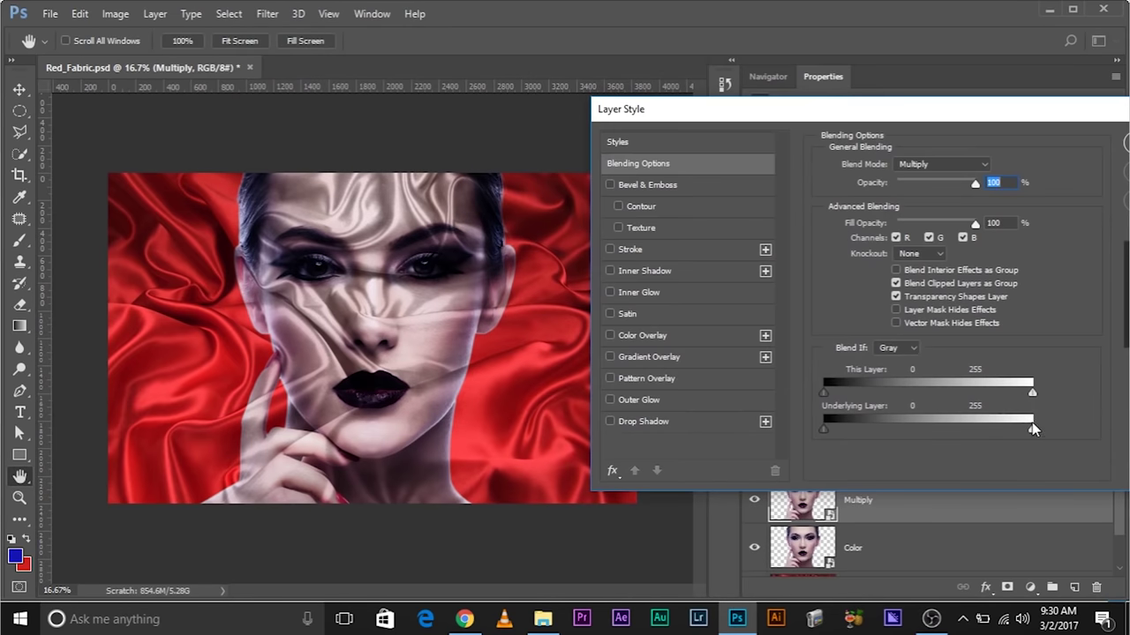
drag(1034, 431, 1065, 430)
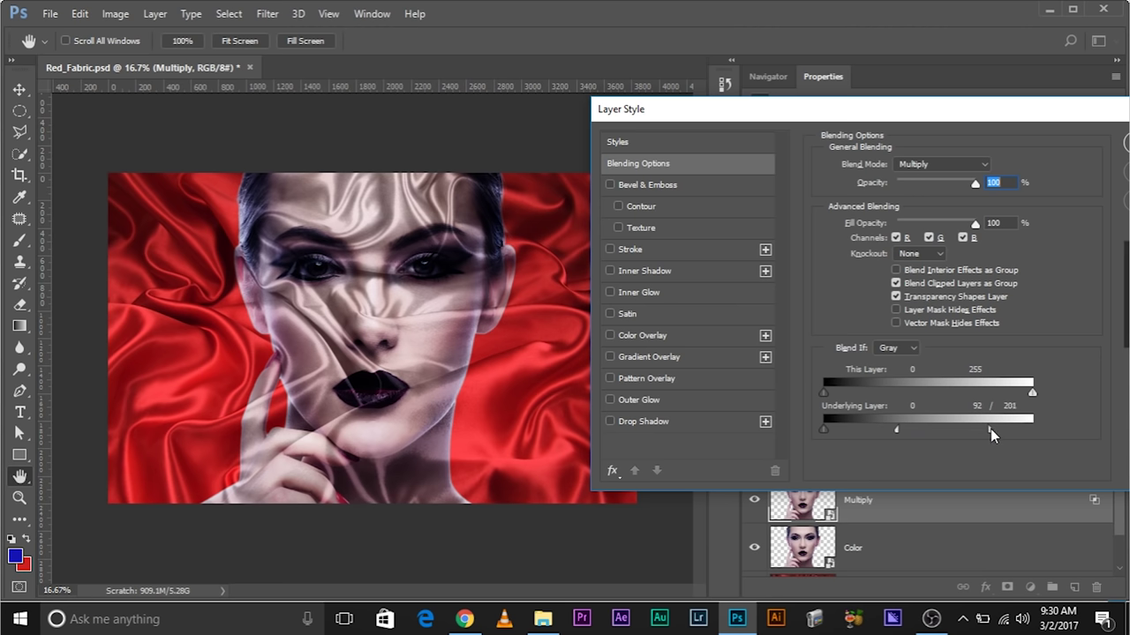
drag(897, 433, 871, 415)
drag(1036, 121, 772, 120)
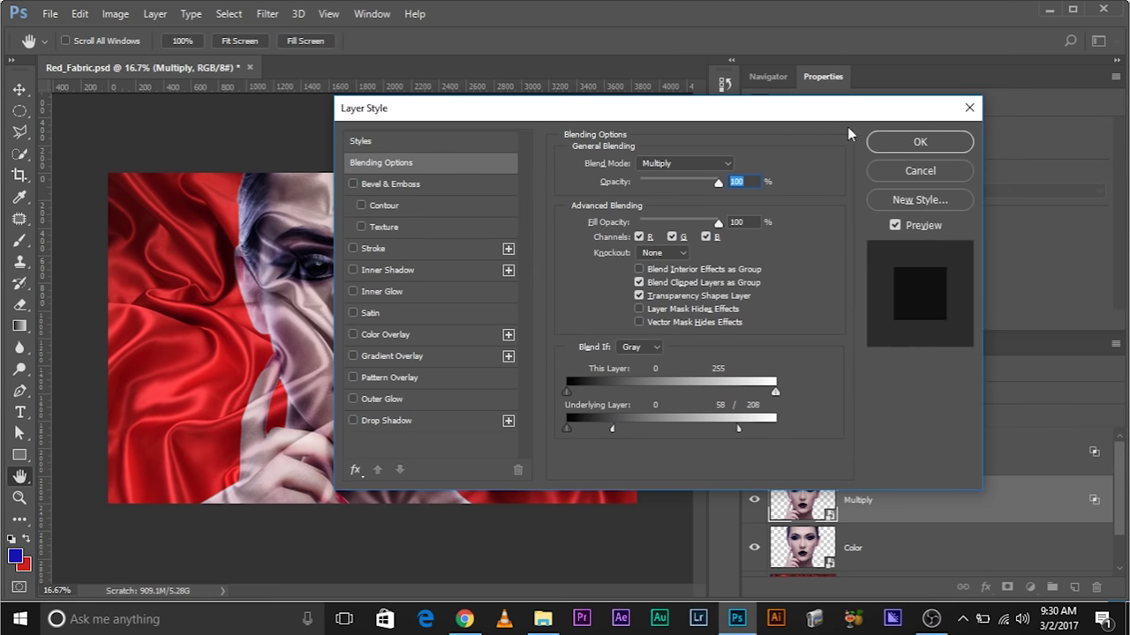
click(933, 141)
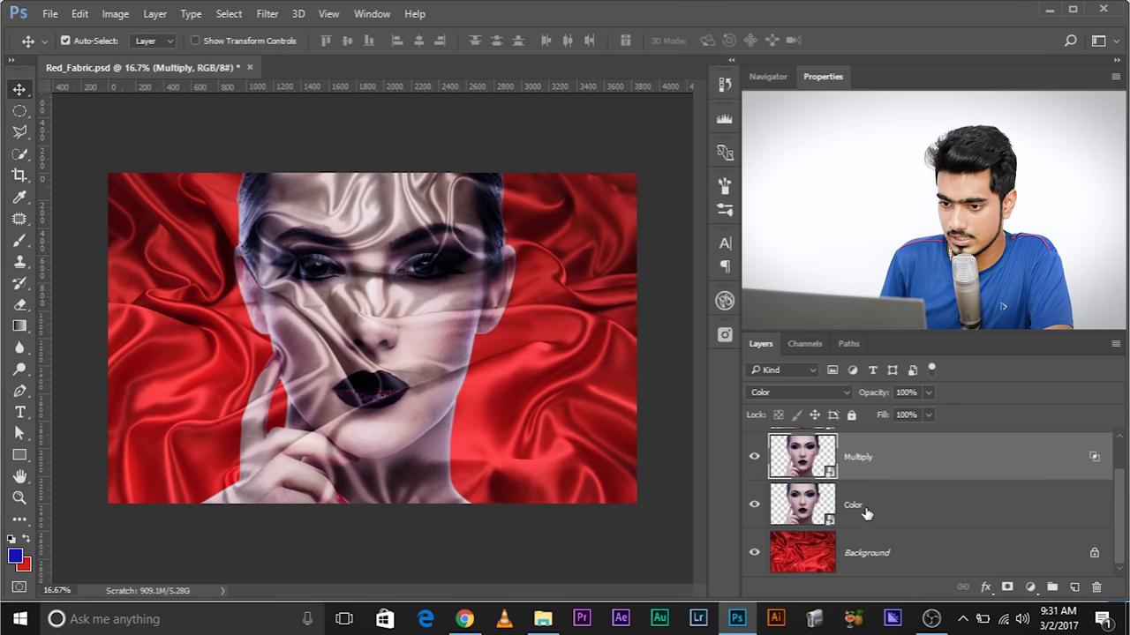
Step: Try different opacities on the Color layer and set its opacity to 59%
click(870, 510)
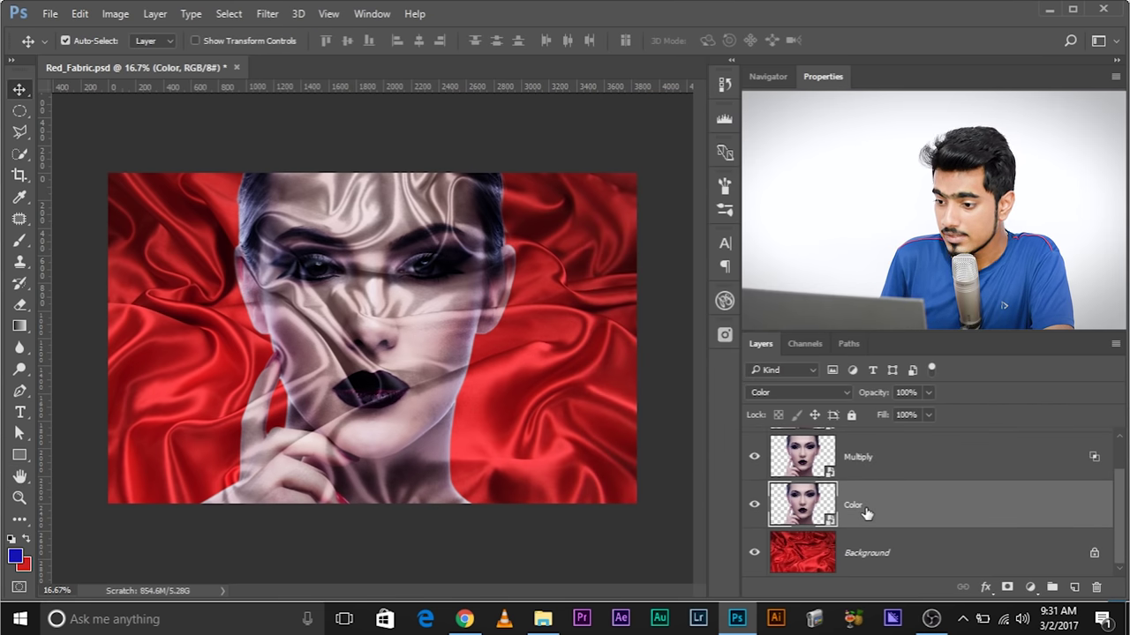
click(930, 395)
drag(931, 413, 859, 415)
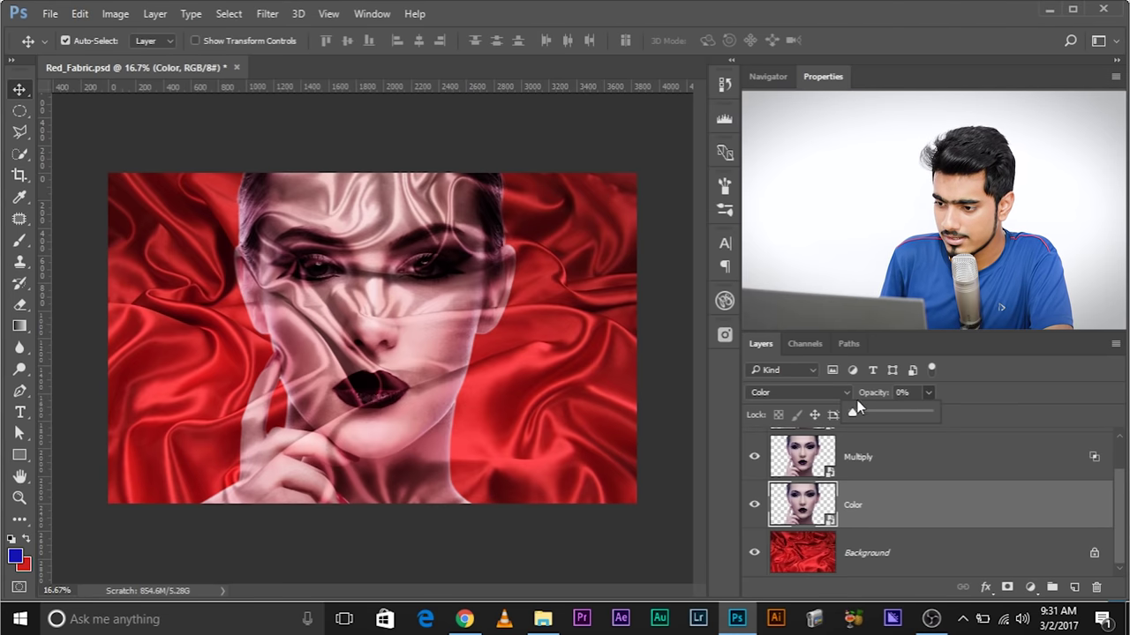
click(867, 412)
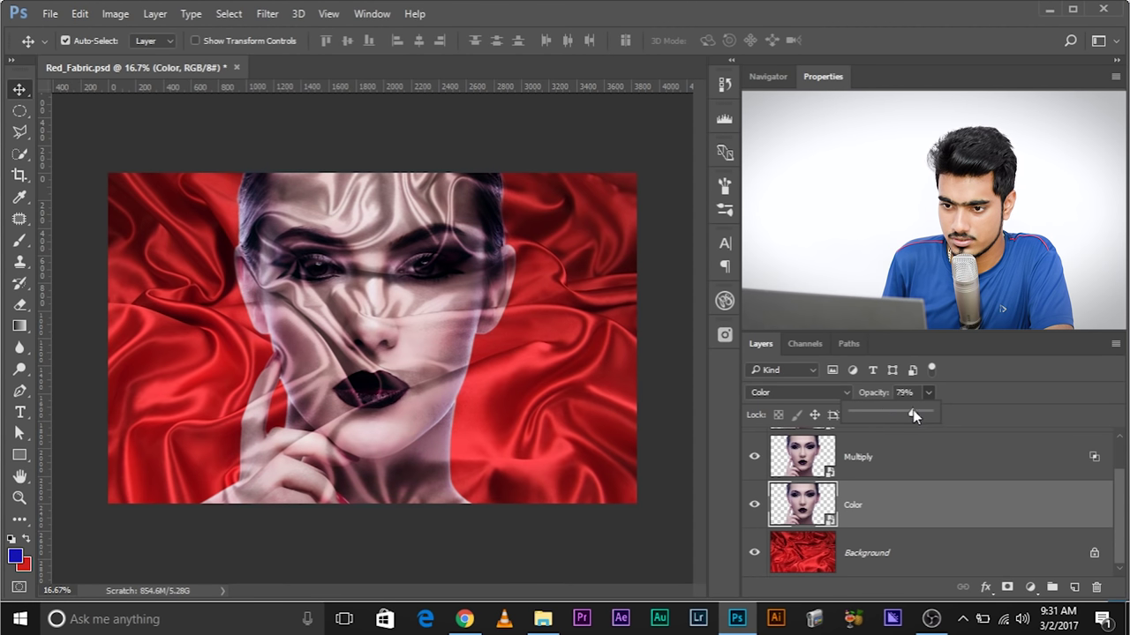
drag(912, 412, 930, 411)
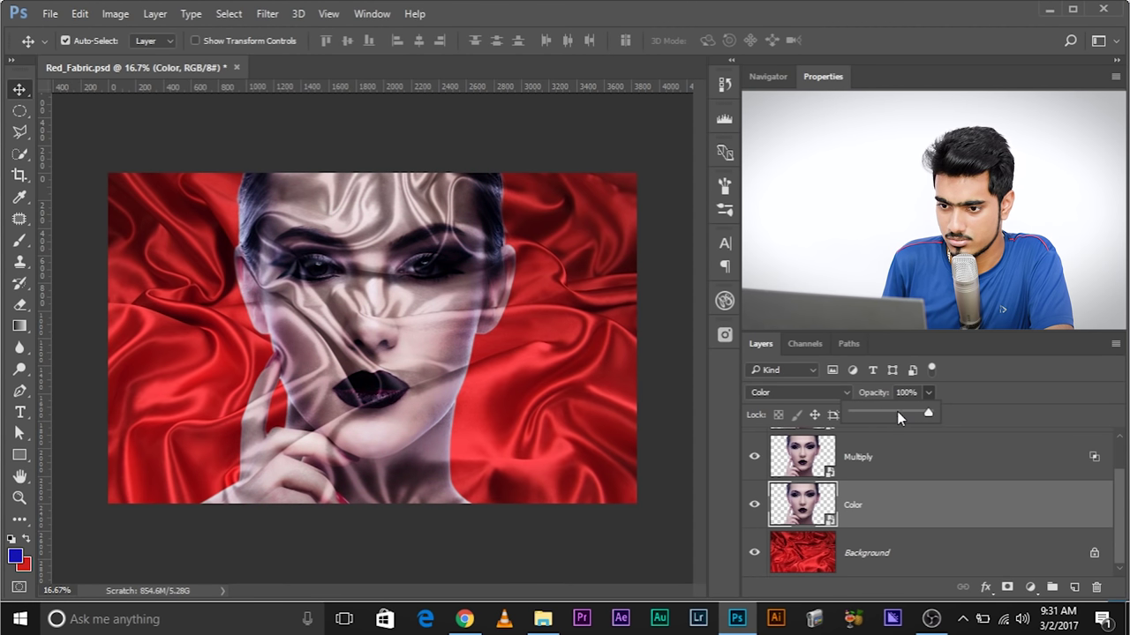
click(897, 412)
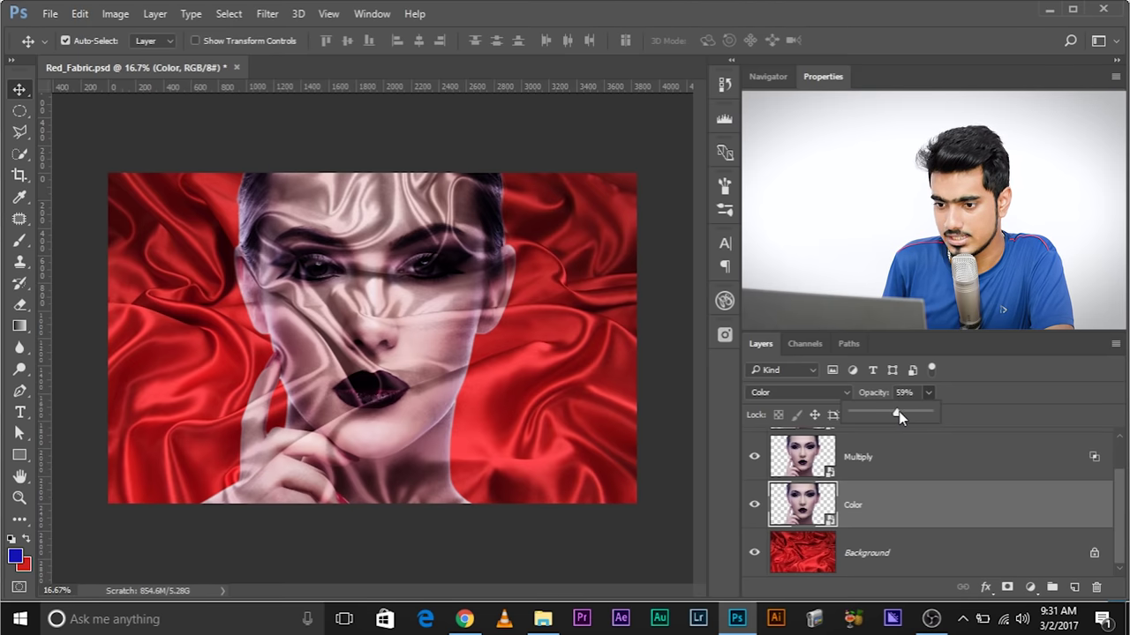
click(930, 394)
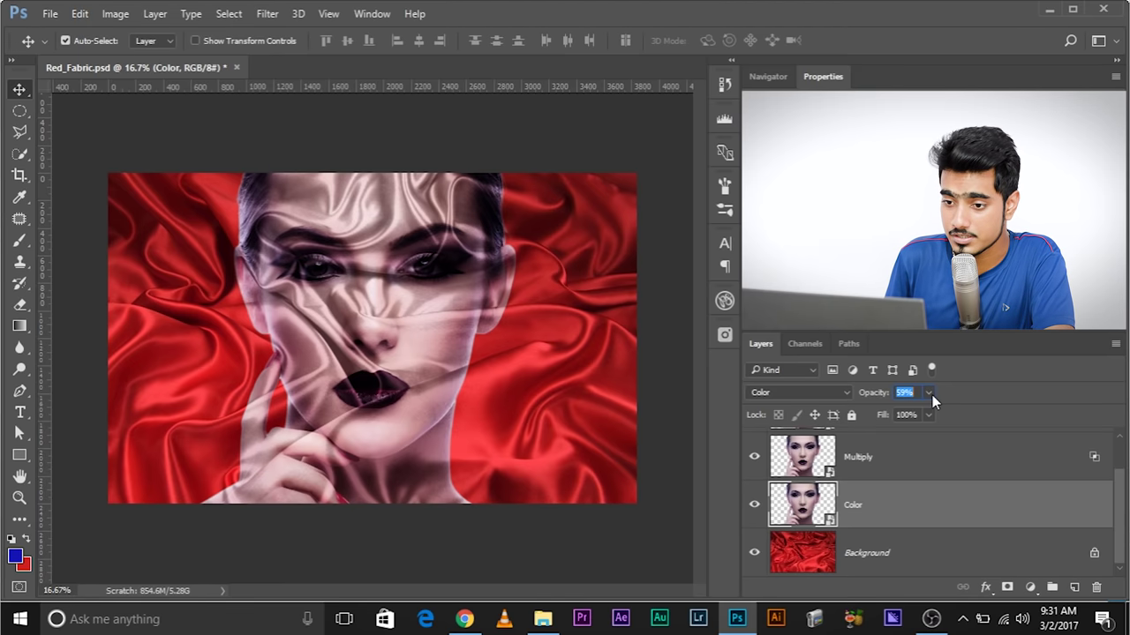
Step: Add a Brightness/Contrast adjustment layer above the Screen layer with brightness set to 43
scroll(913, 499, up, 1)
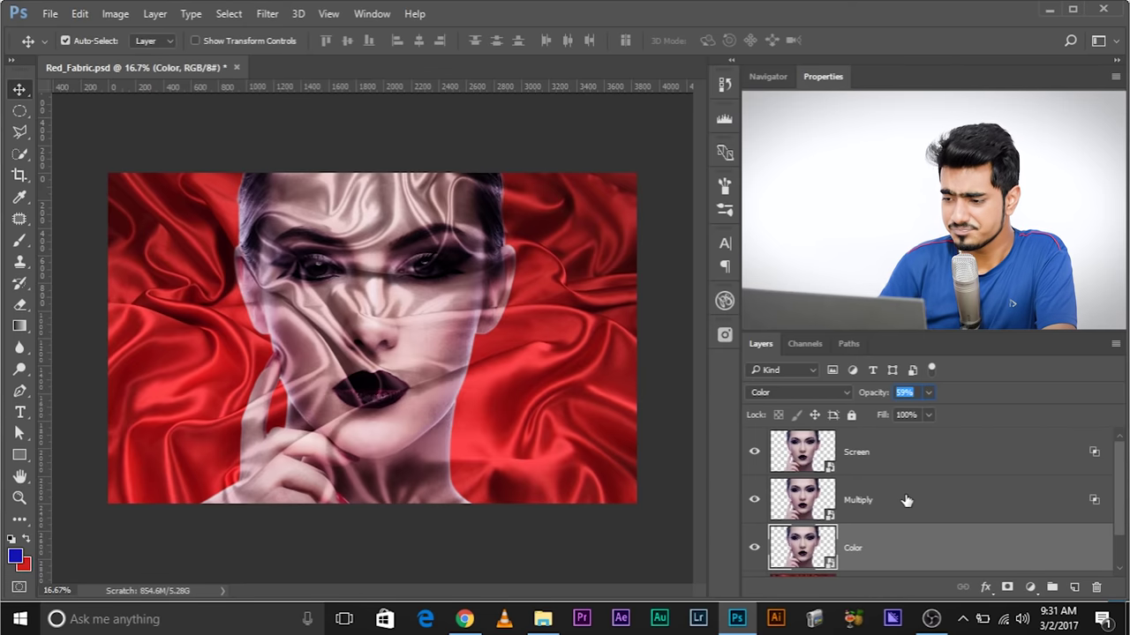
click(903, 500)
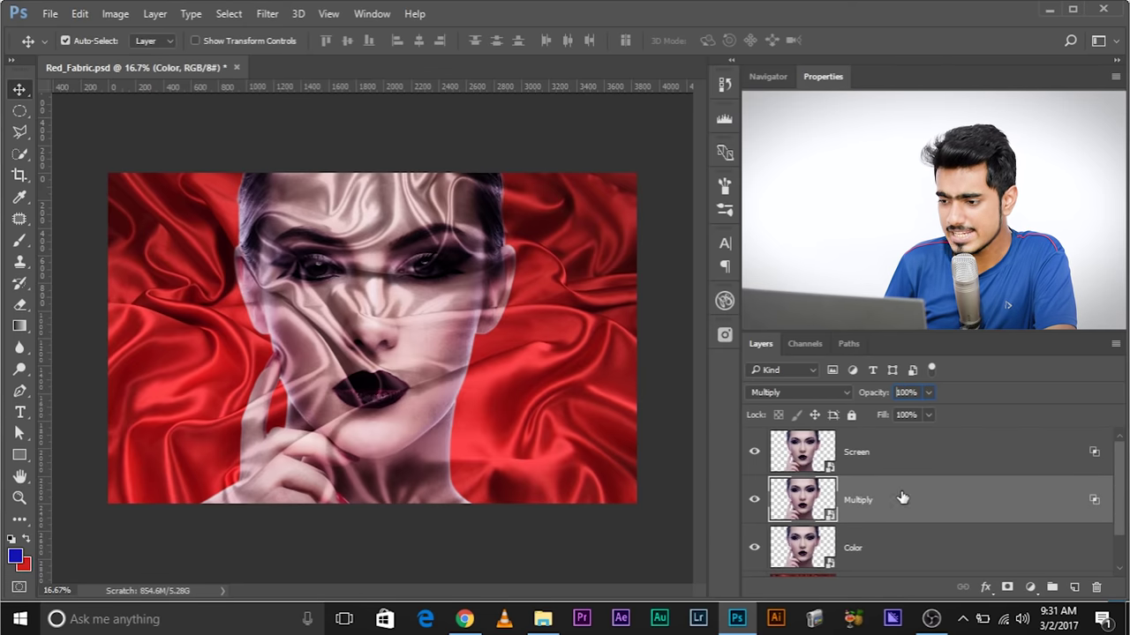
click(874, 453)
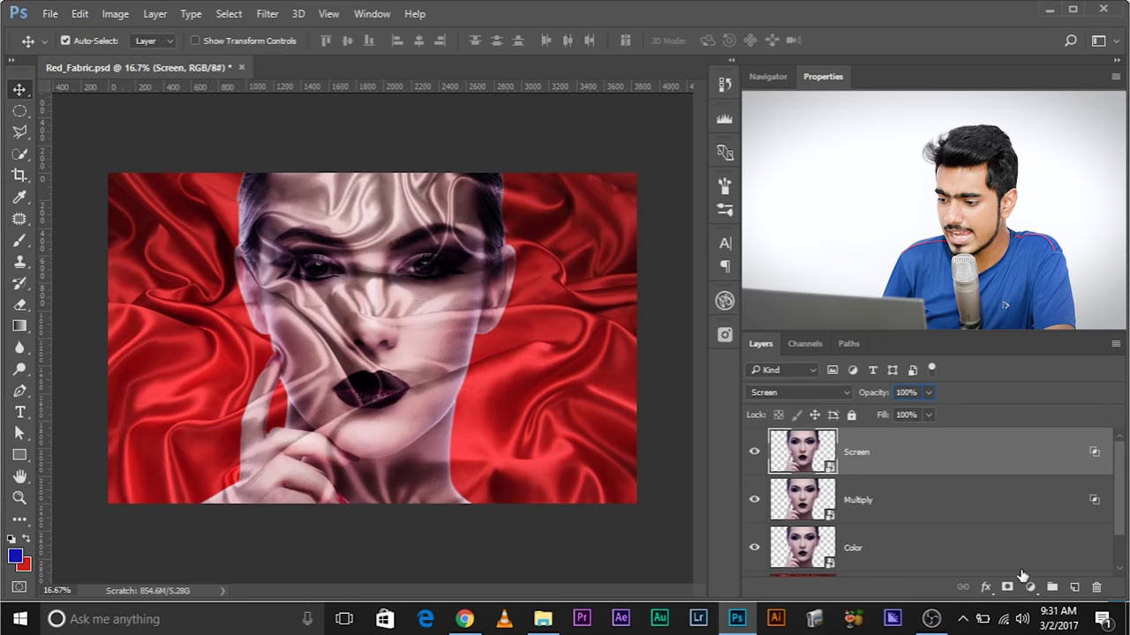
click(1029, 587)
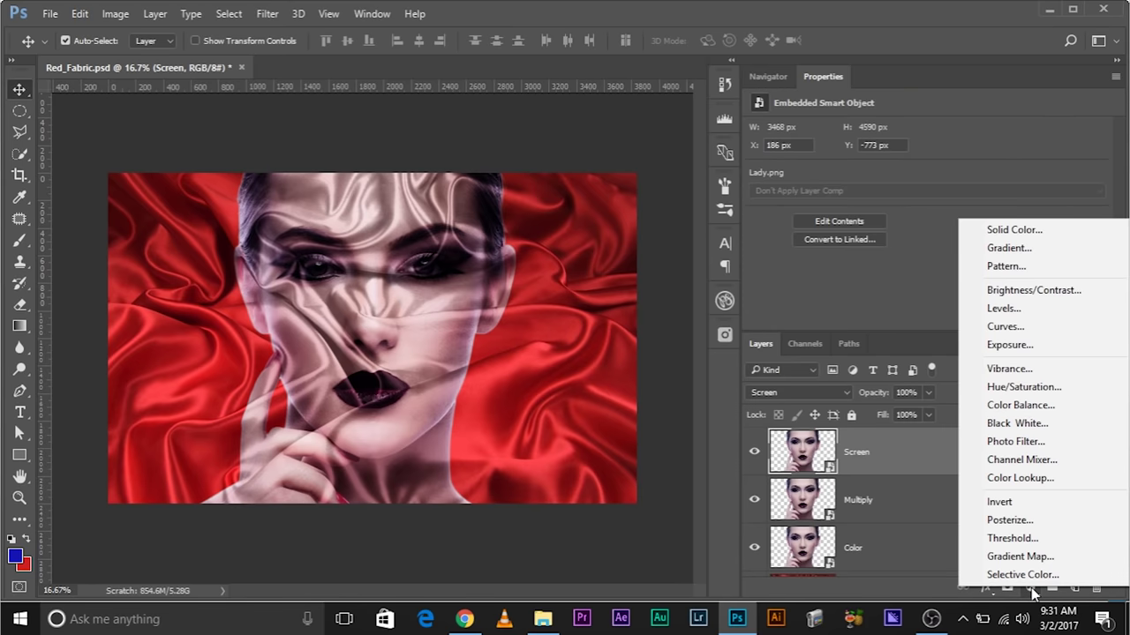
click(1042, 292)
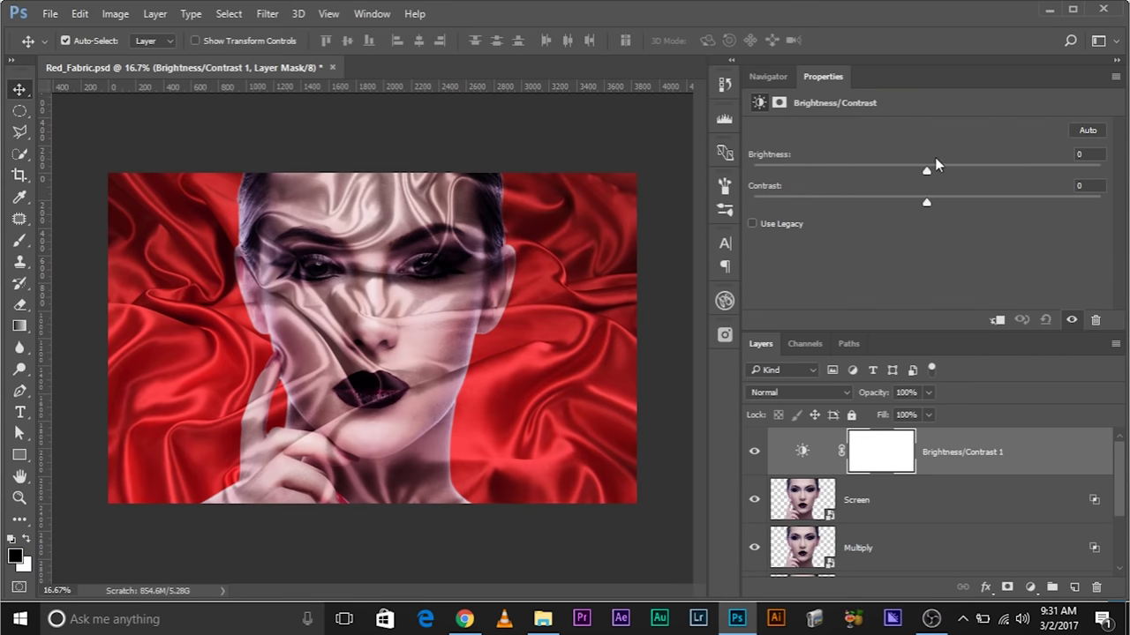
drag(929, 169, 976, 174)
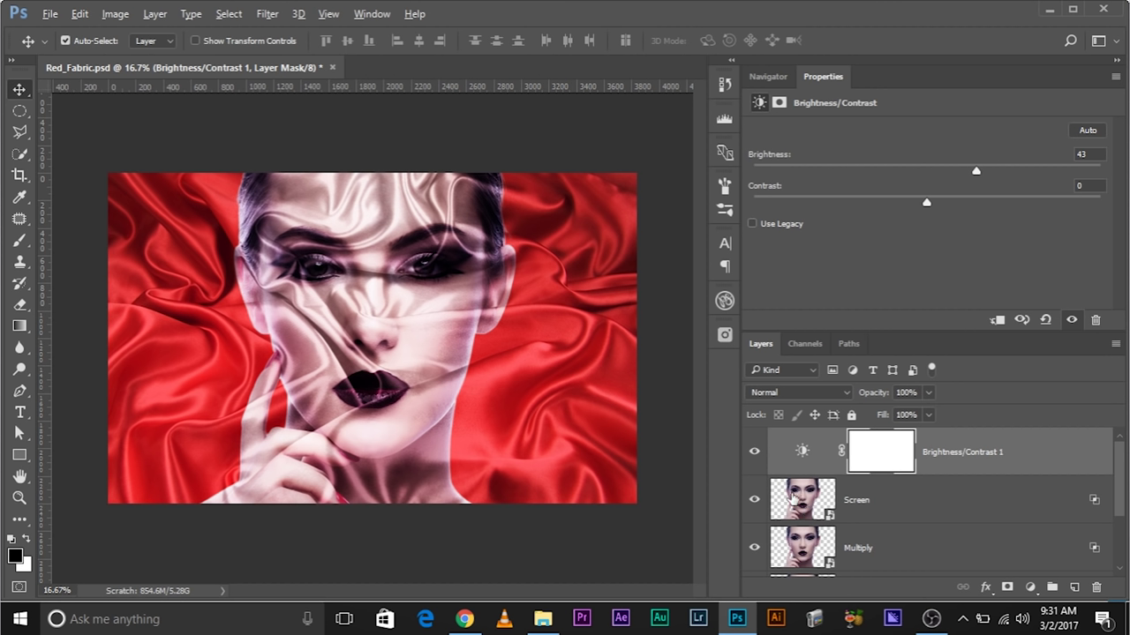
Step: Clip the Brightness/Contrast adjustment to the Screen layer, fine-tune its brightness and toggle its visibility to compare the effect
key(alt)
key(alt)
alt+click(805, 473)
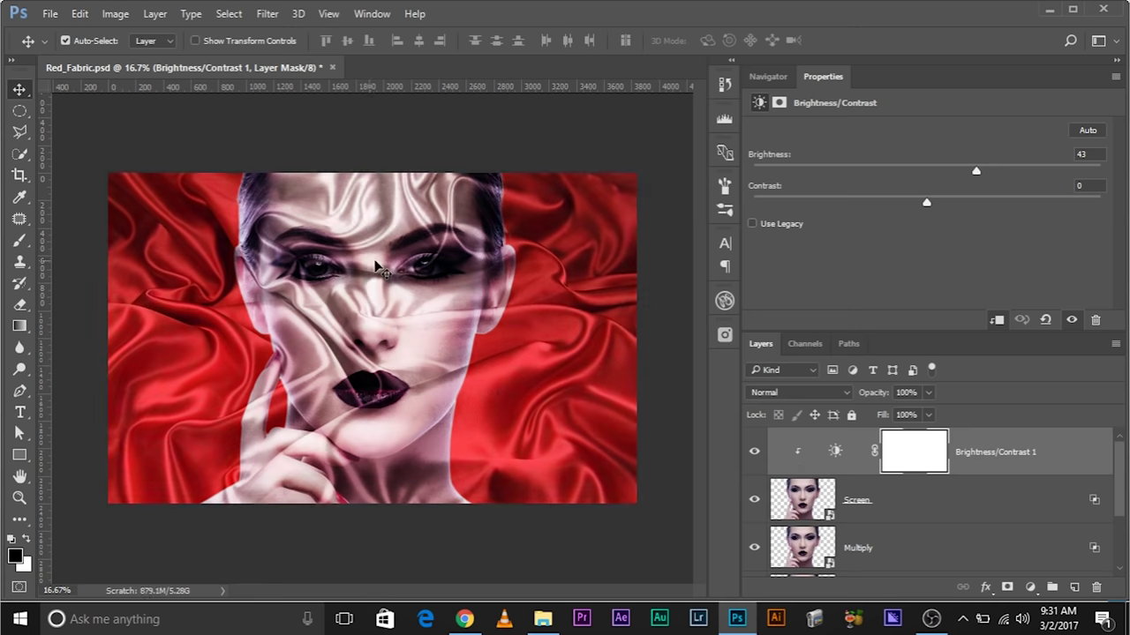
mouse_move(950, 170)
mouse_down()
mouse_move(922, 171)
mouse_move(994, 173)
mouse_move(960, 175)
mouse_up()
click(753, 452)
click(753, 452)
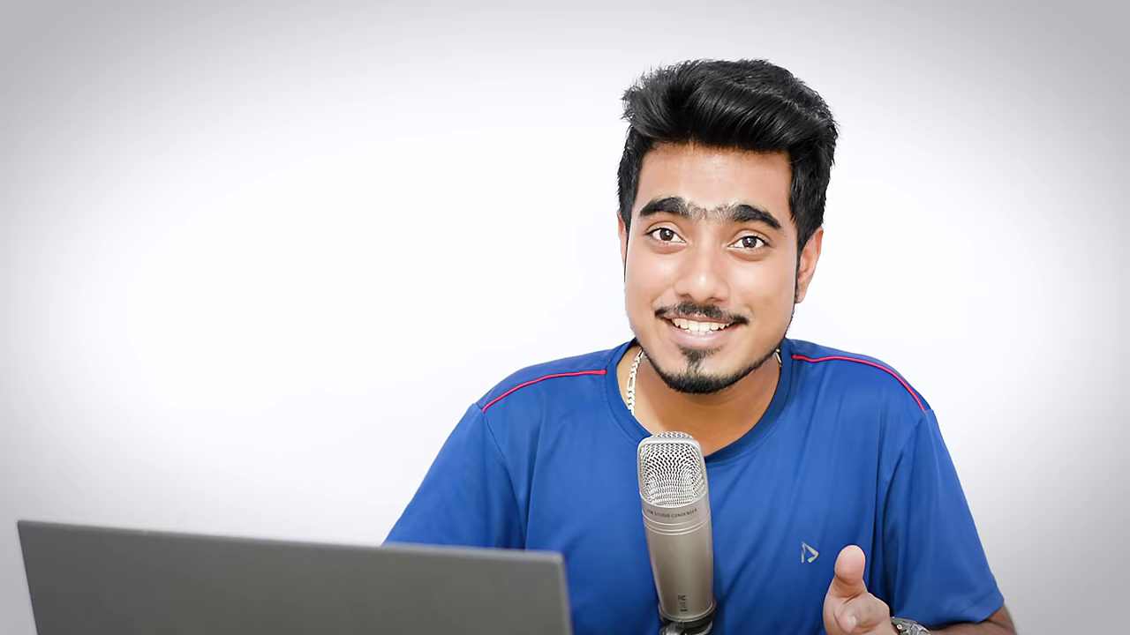